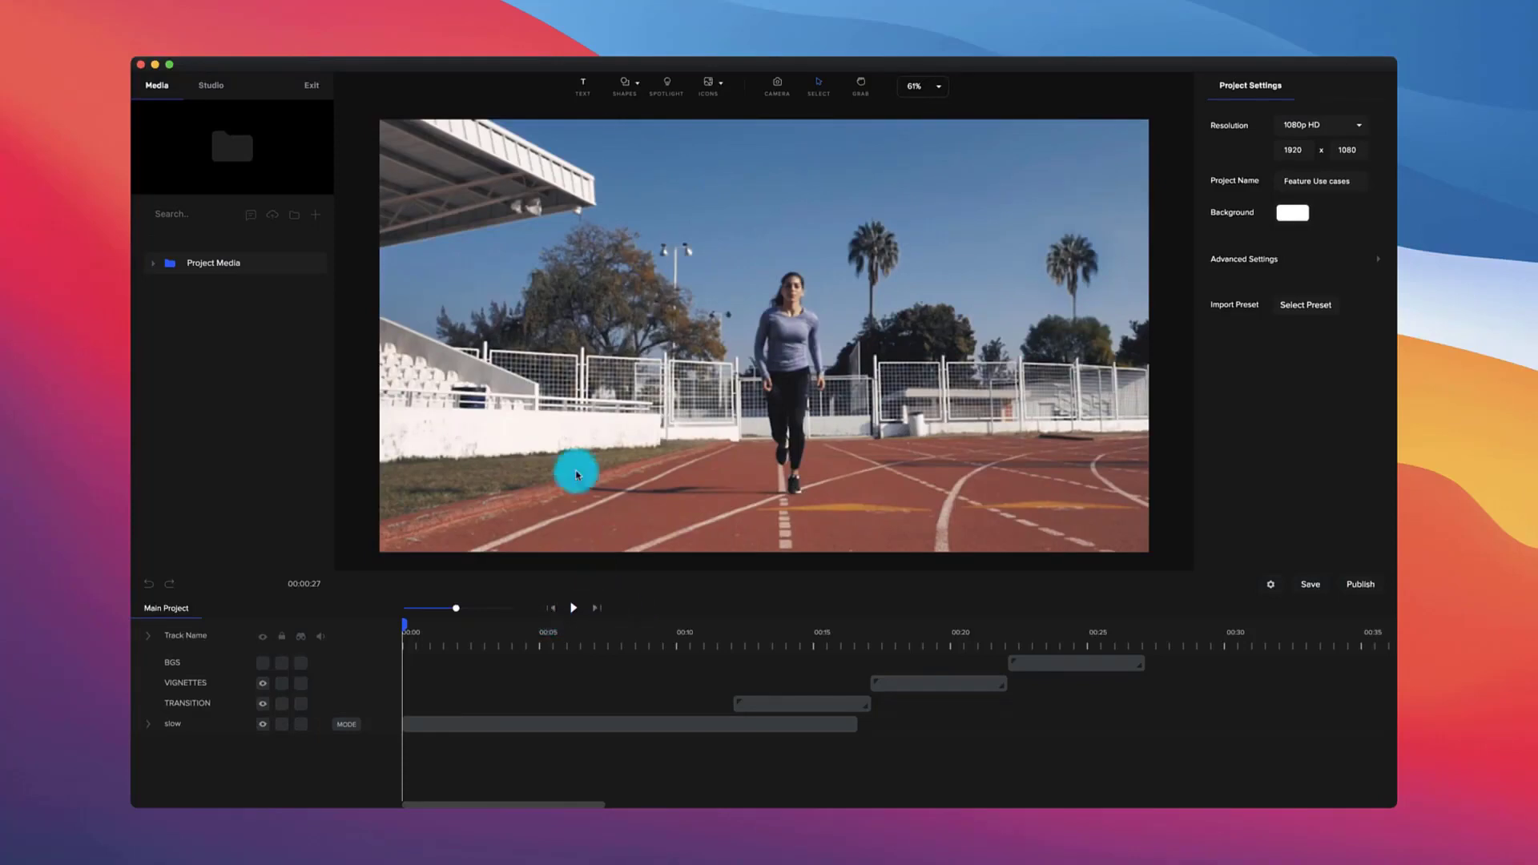
Preview the runner clip, then slow it to 50% speed and play the result
key("space")
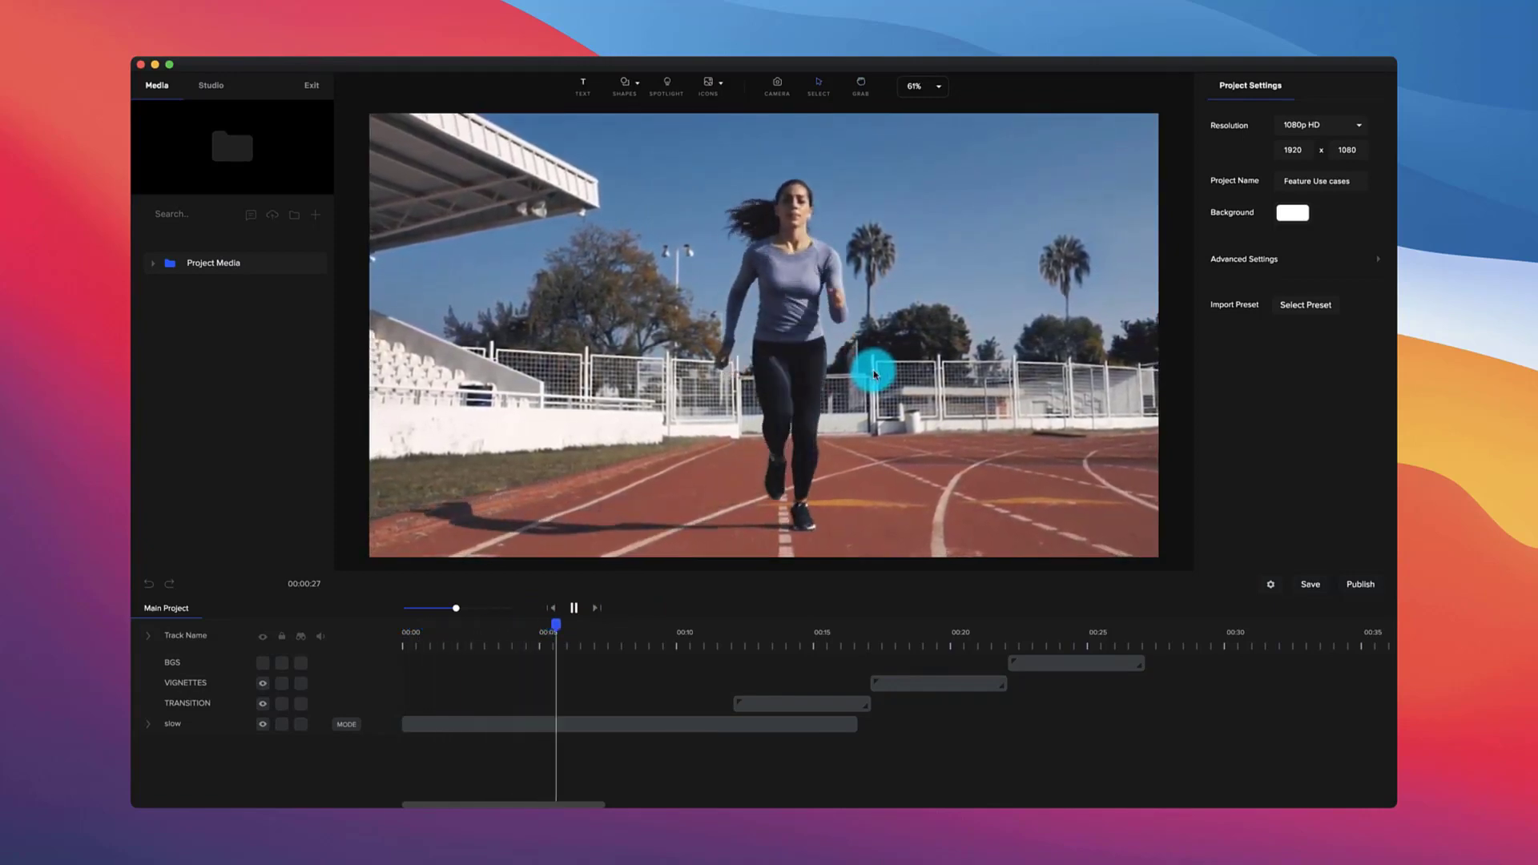
key("space")
left_click(856, 394)
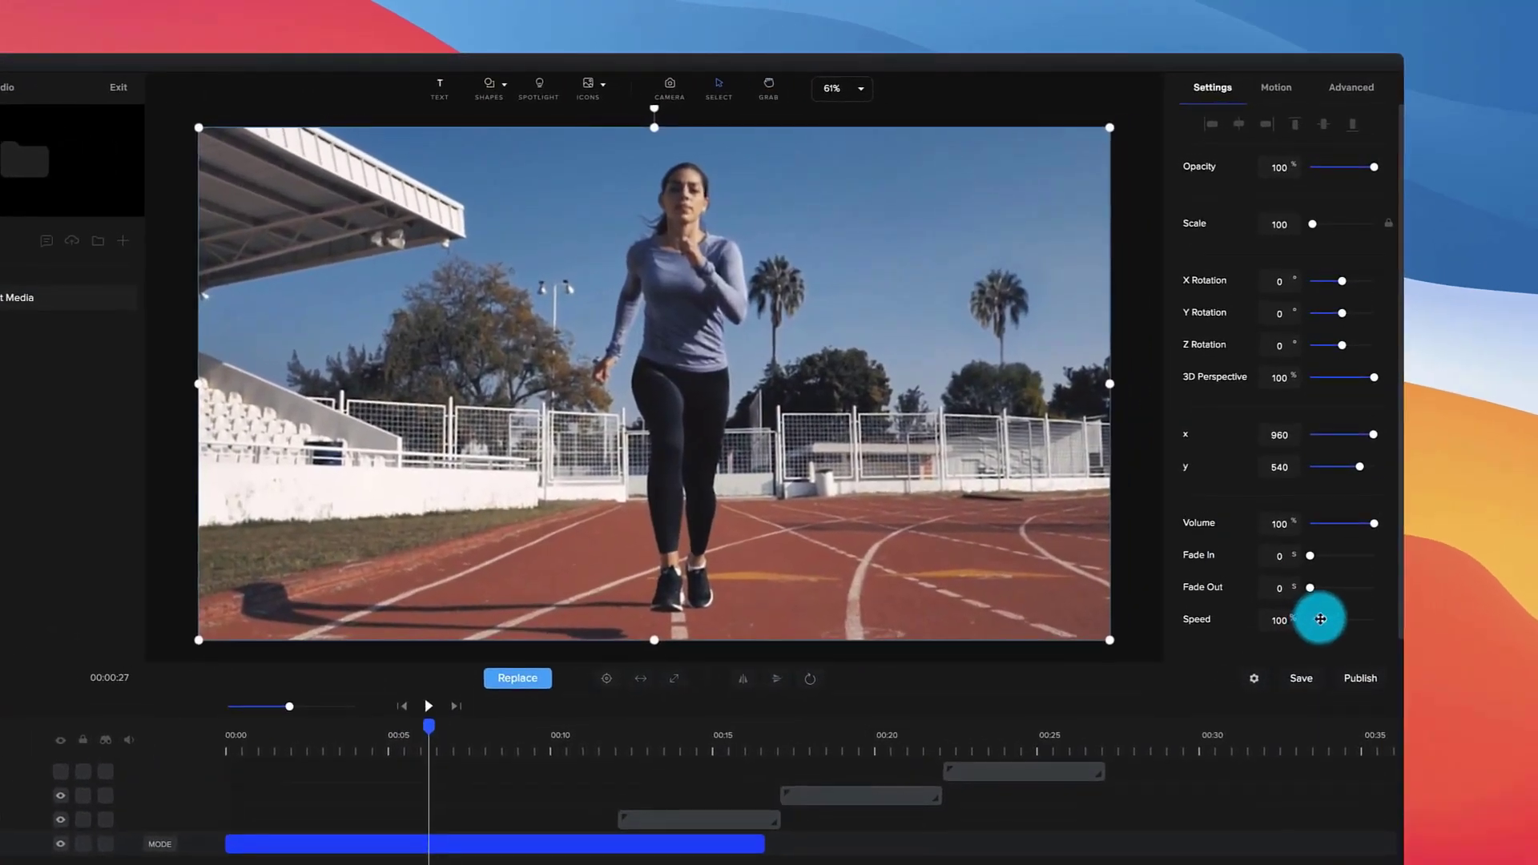
left_click_drag(1320, 618, 1277, 618)
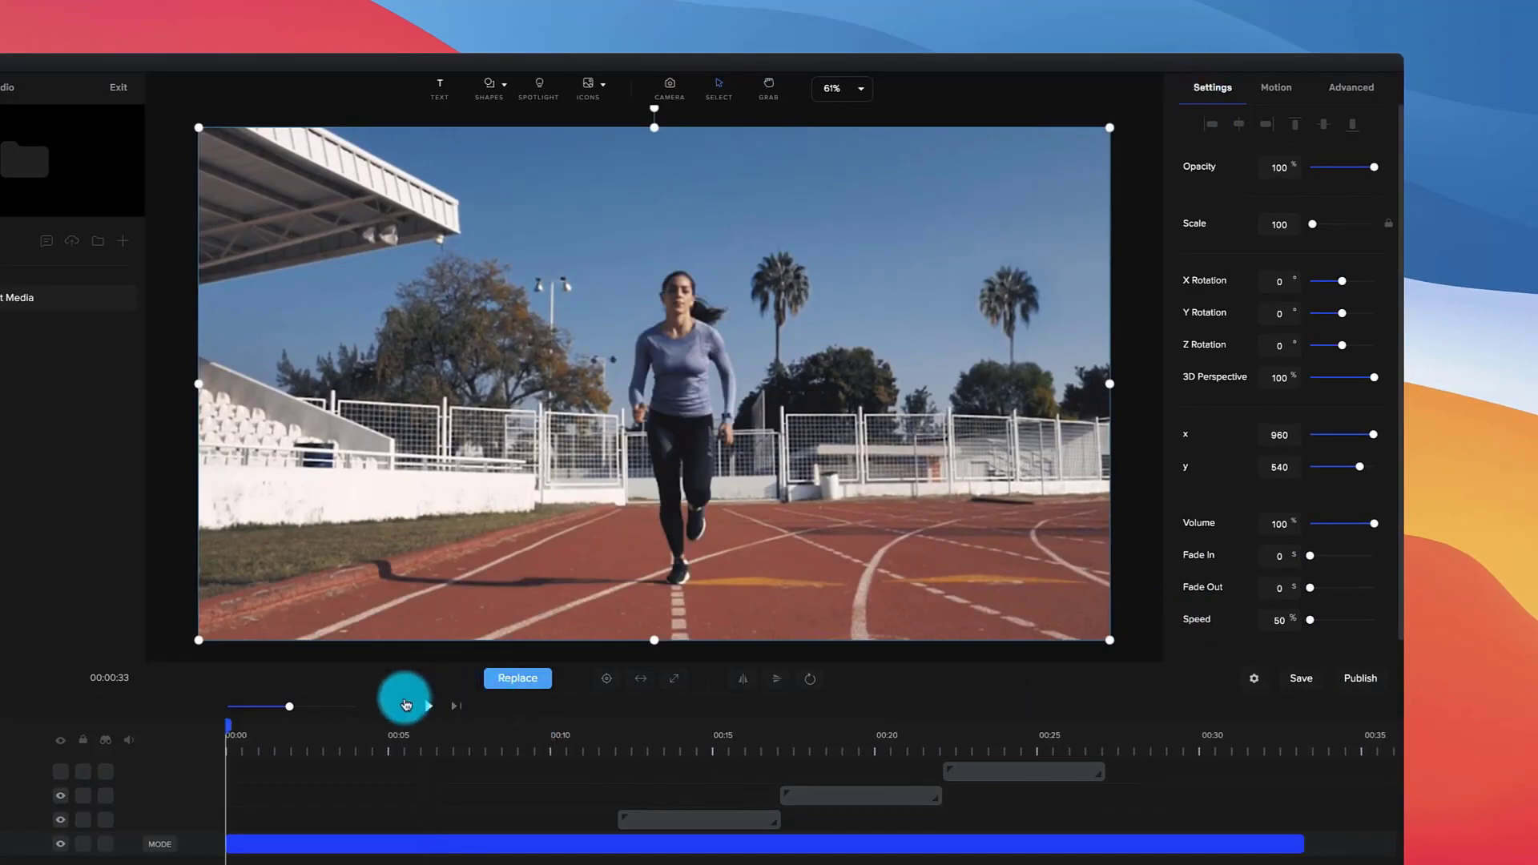
left_click(429, 705)
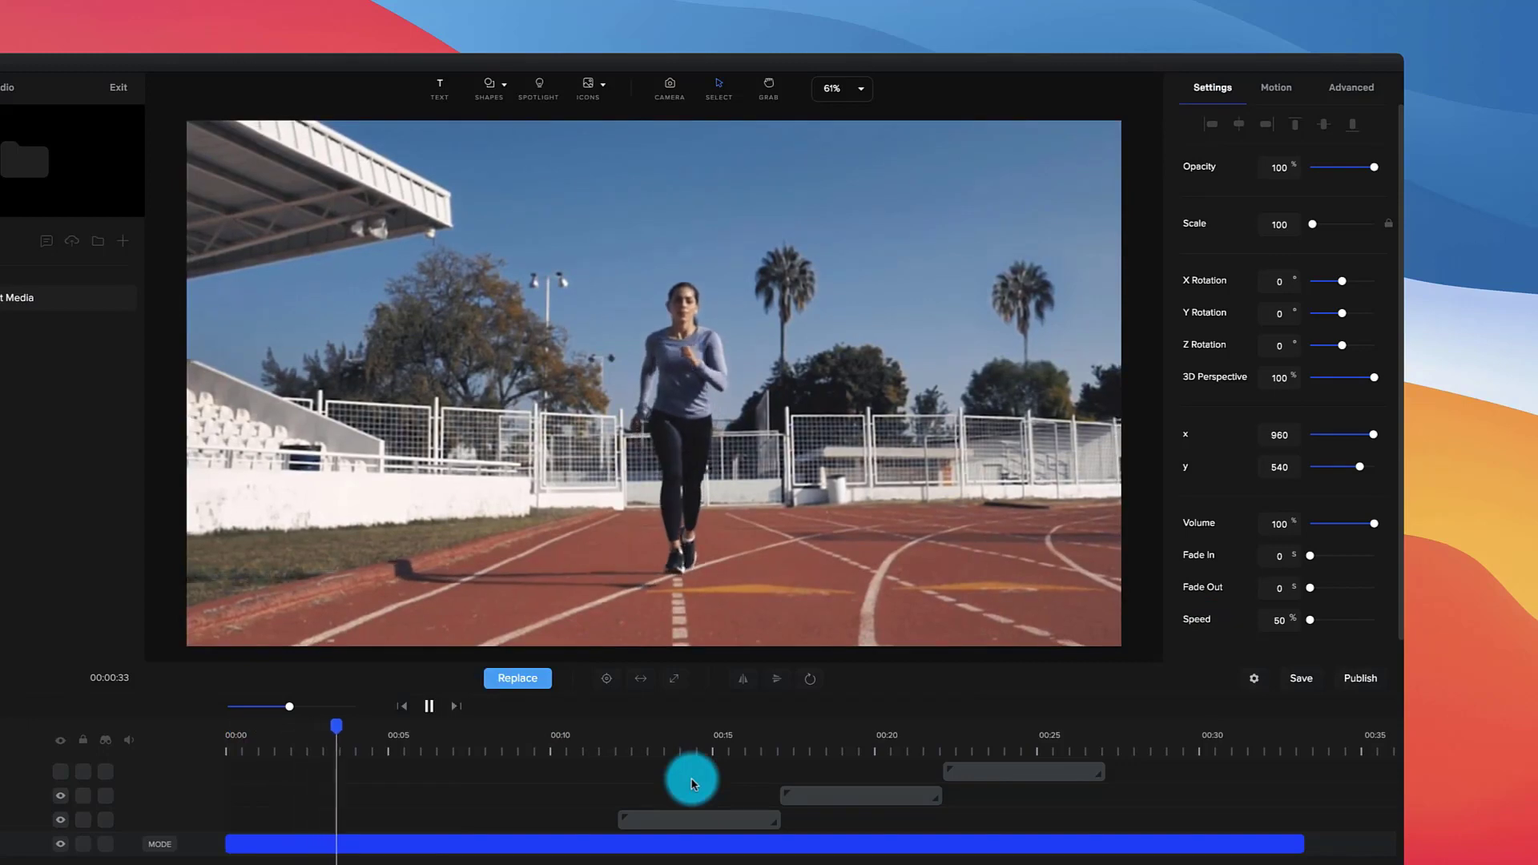
key("space")
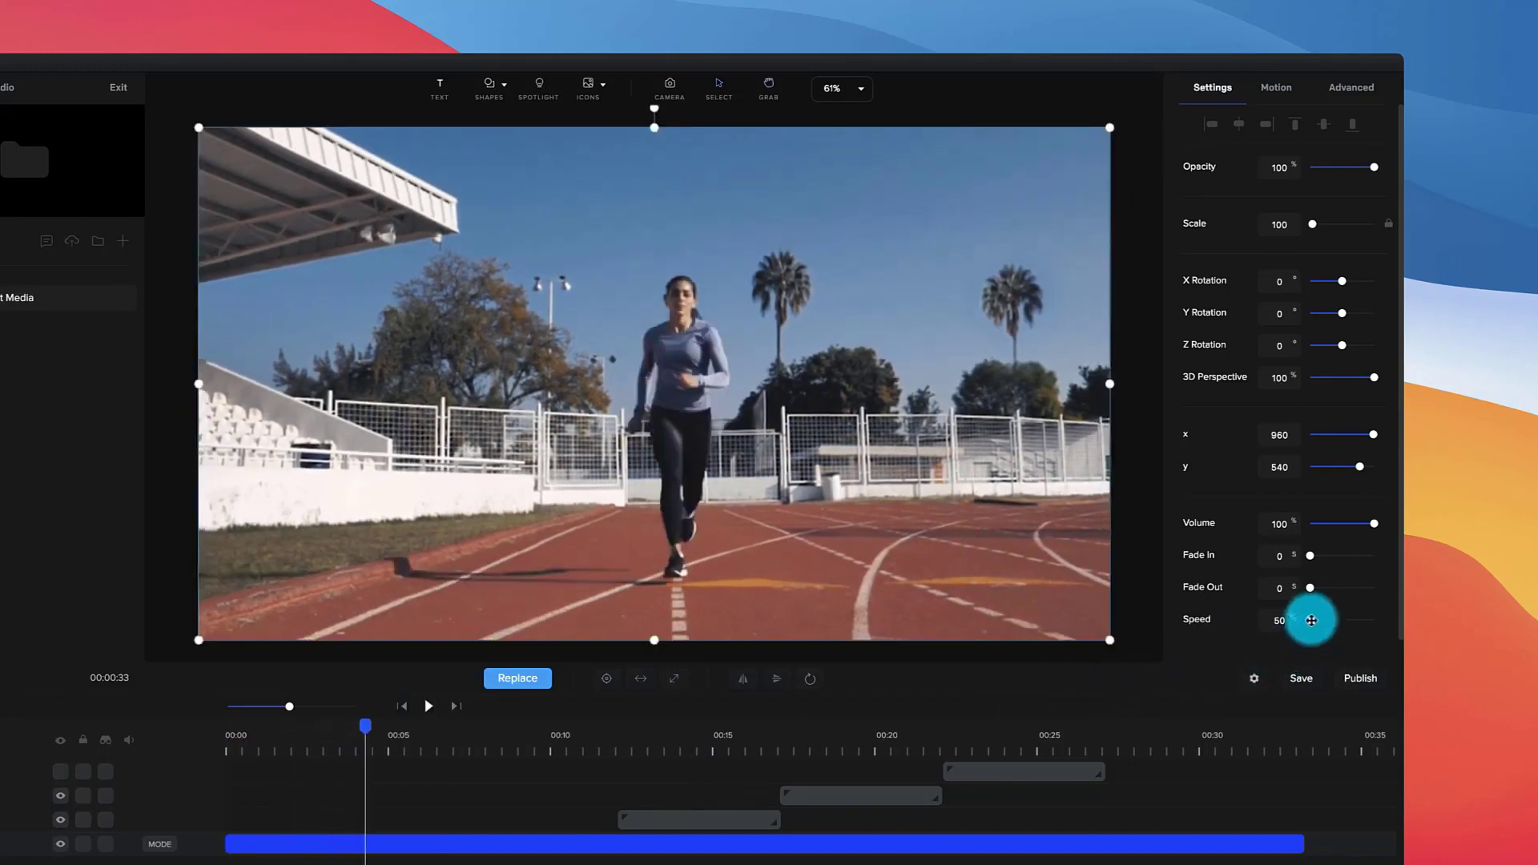
Try the clip at 300% speed, preview it, then set it back to 50%
left_click_drag(1312, 620, 1483, 636)
left_click(407, 705)
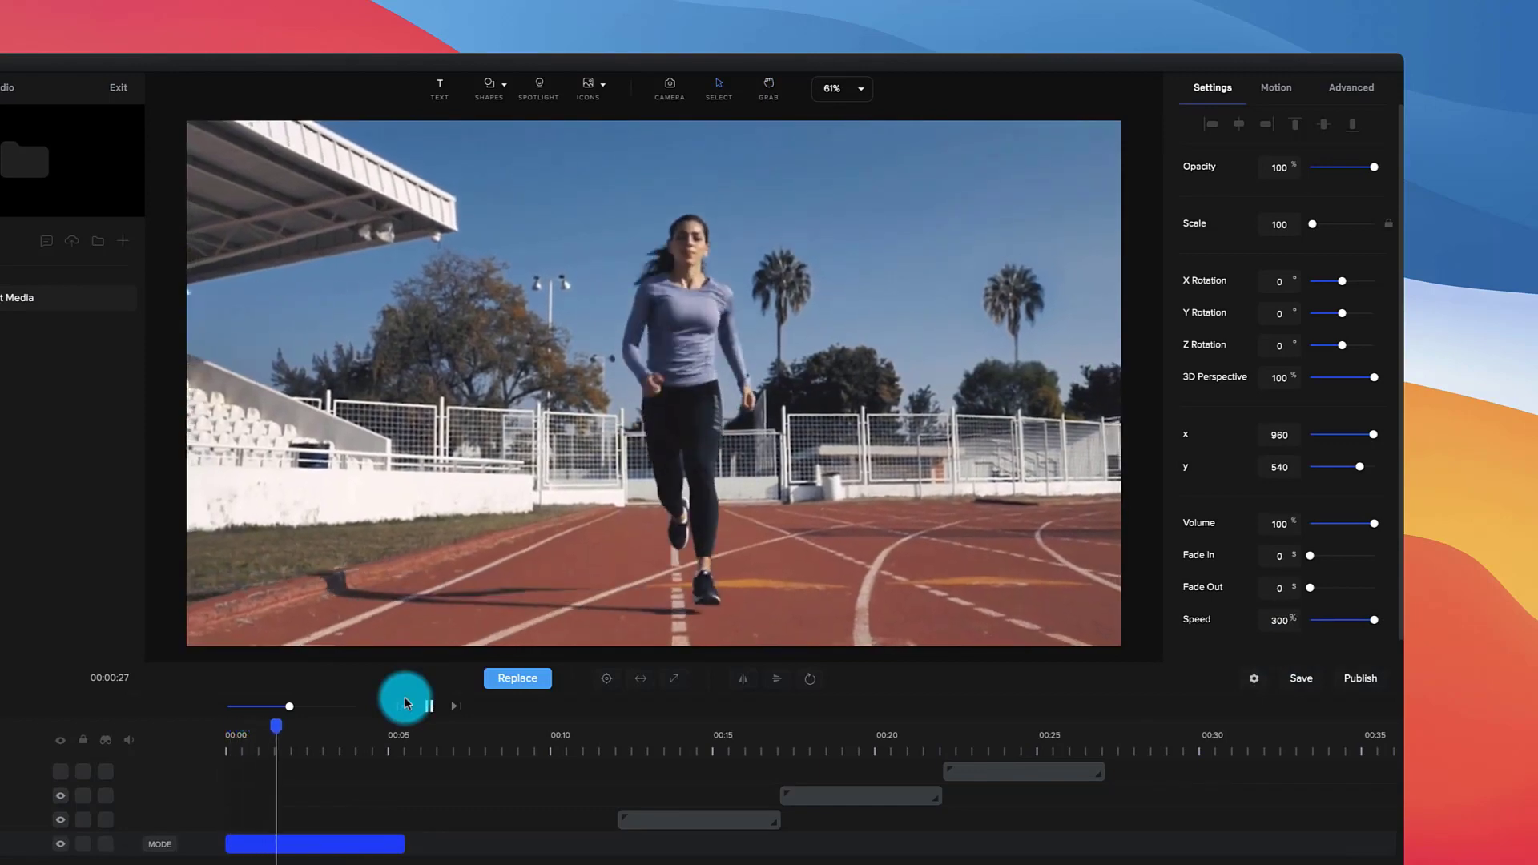
left_click(407, 705)
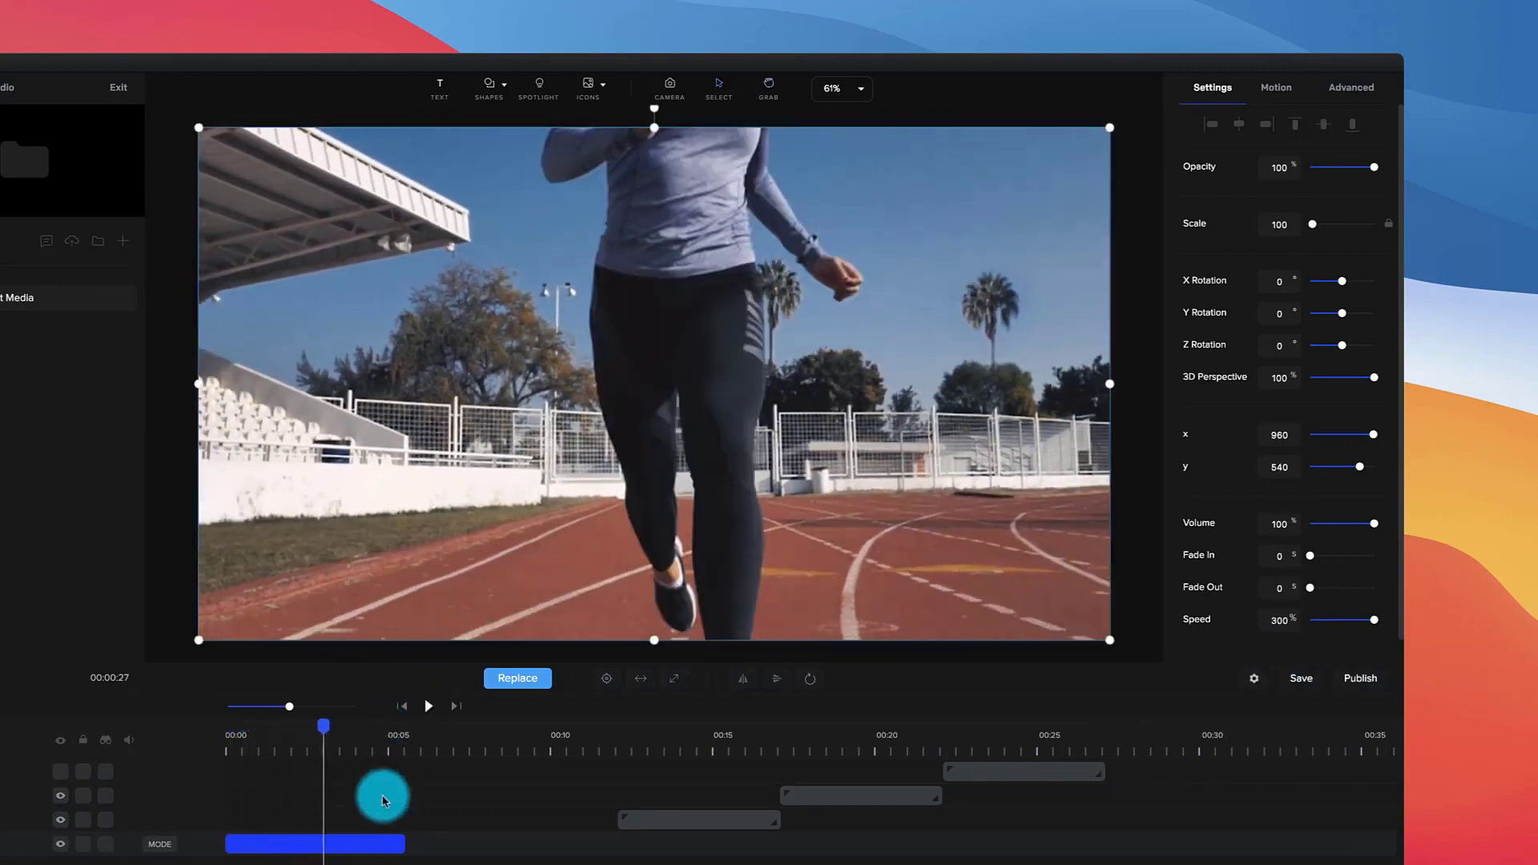
left_click_drag(1372, 619, 1194, 625)
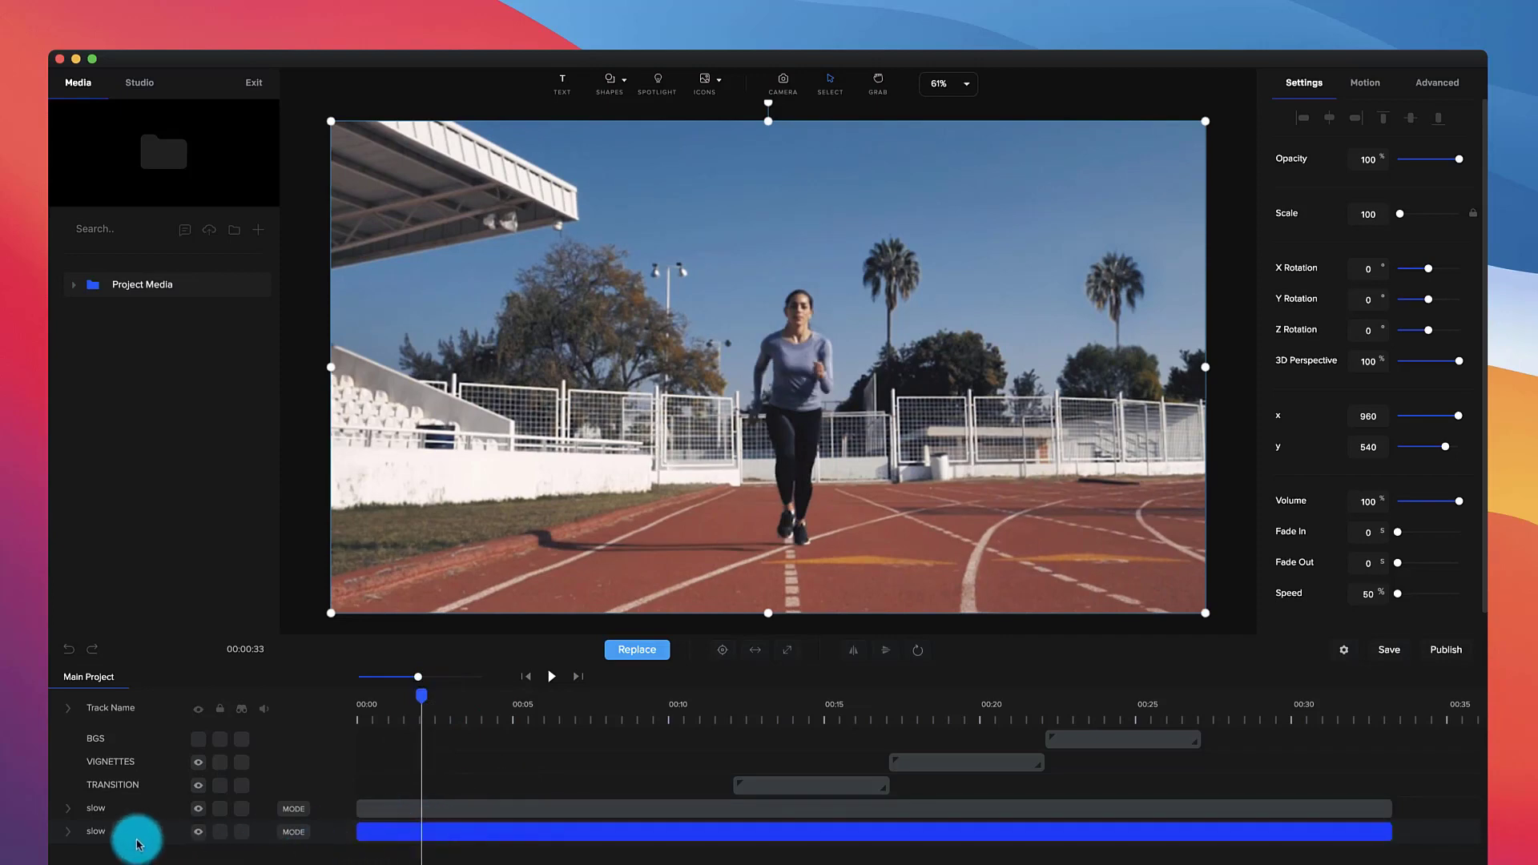
Trim the slow clip to its opening seconds and start the fast clip right after it
left_click(95, 811)
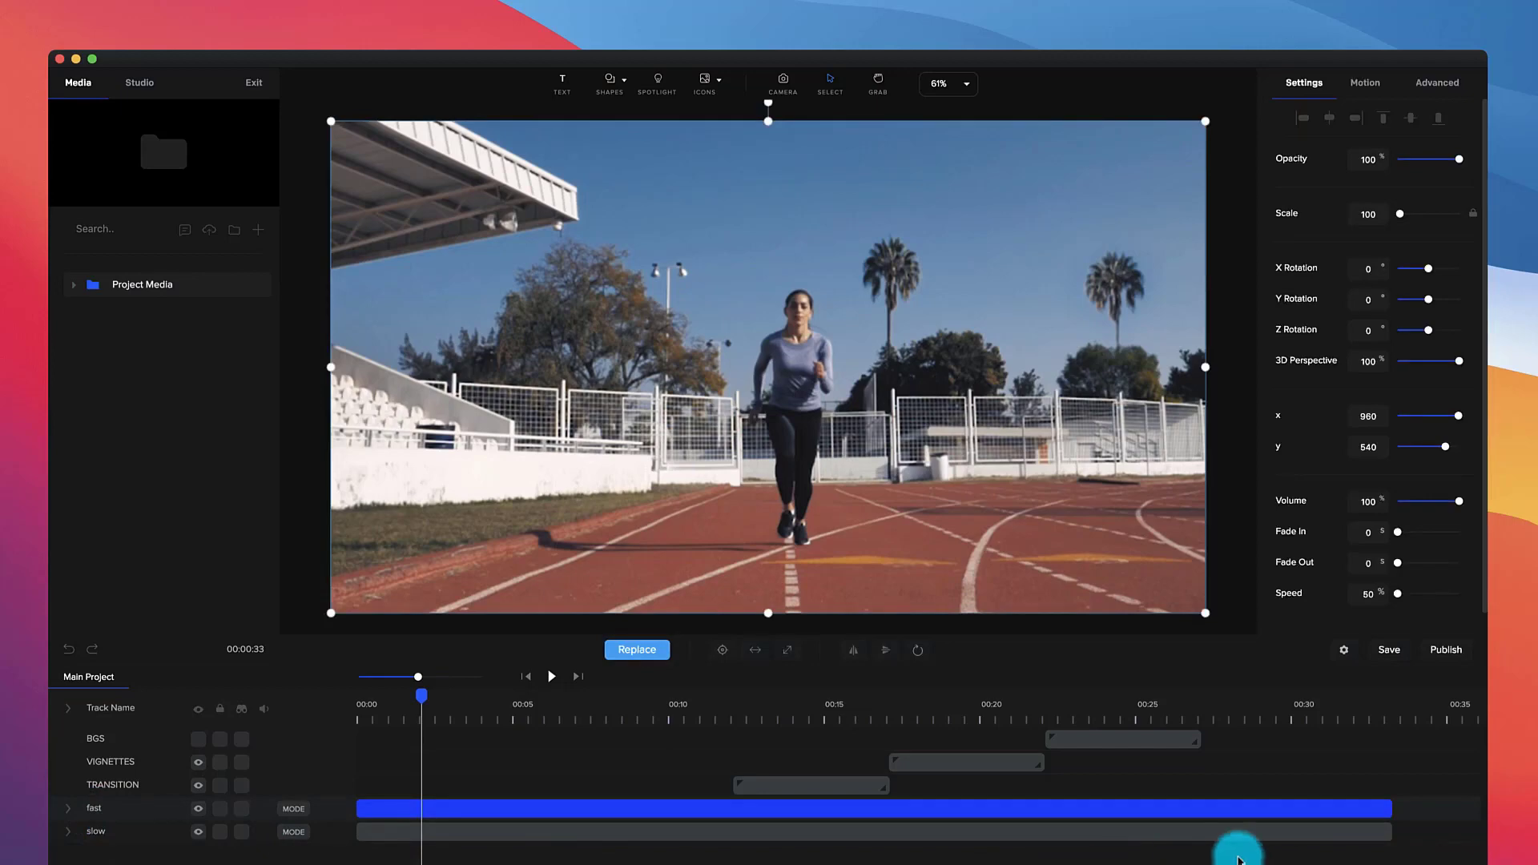
left_click(1383, 833)
left_click_drag(1329, 829, 513, 843)
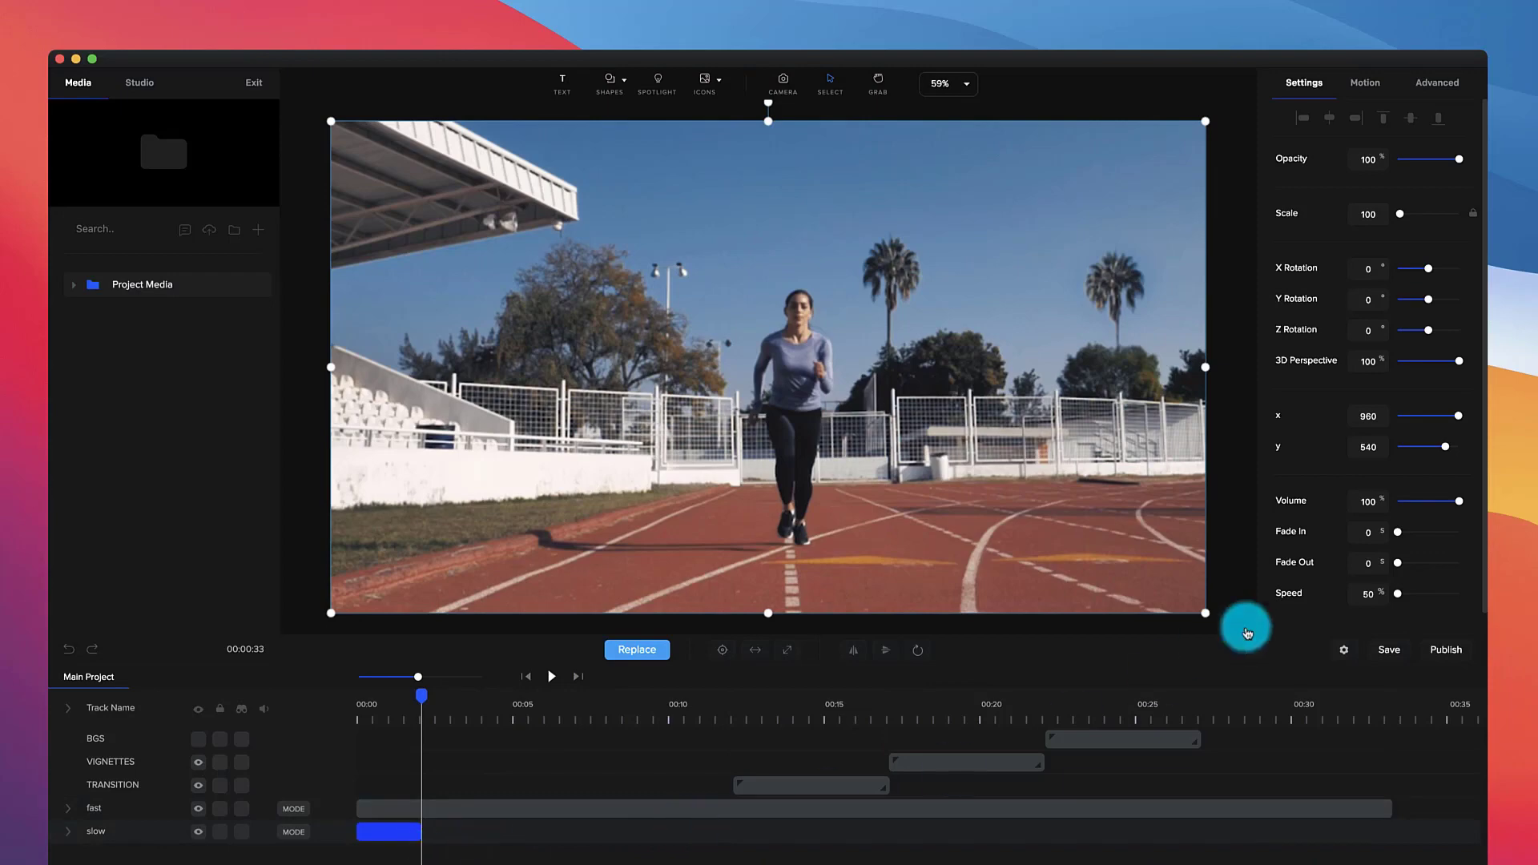
left_click(550, 809)
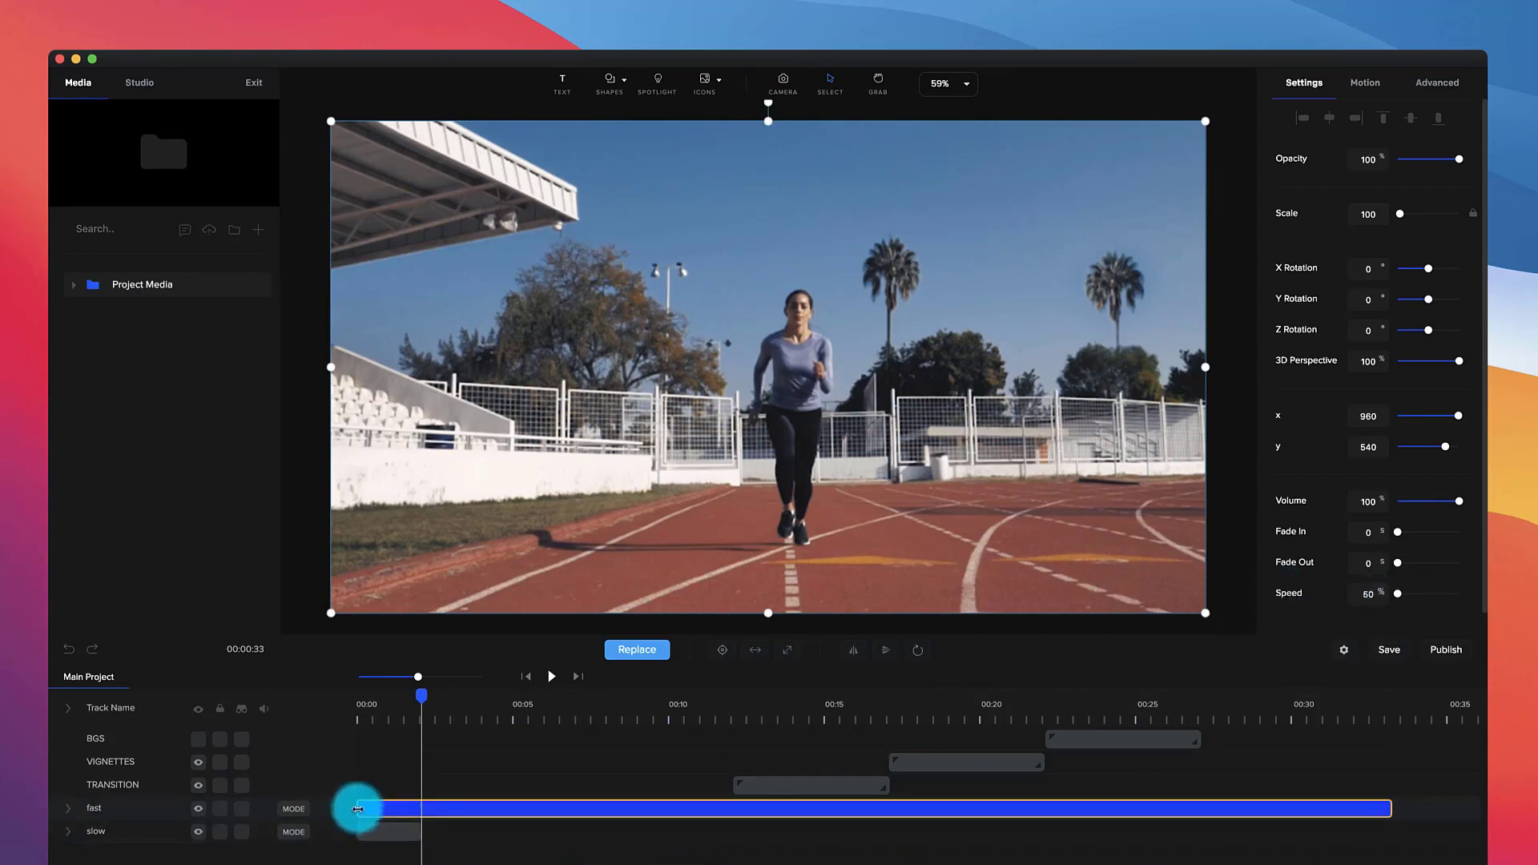
left_click_drag(379, 810, 435, 743)
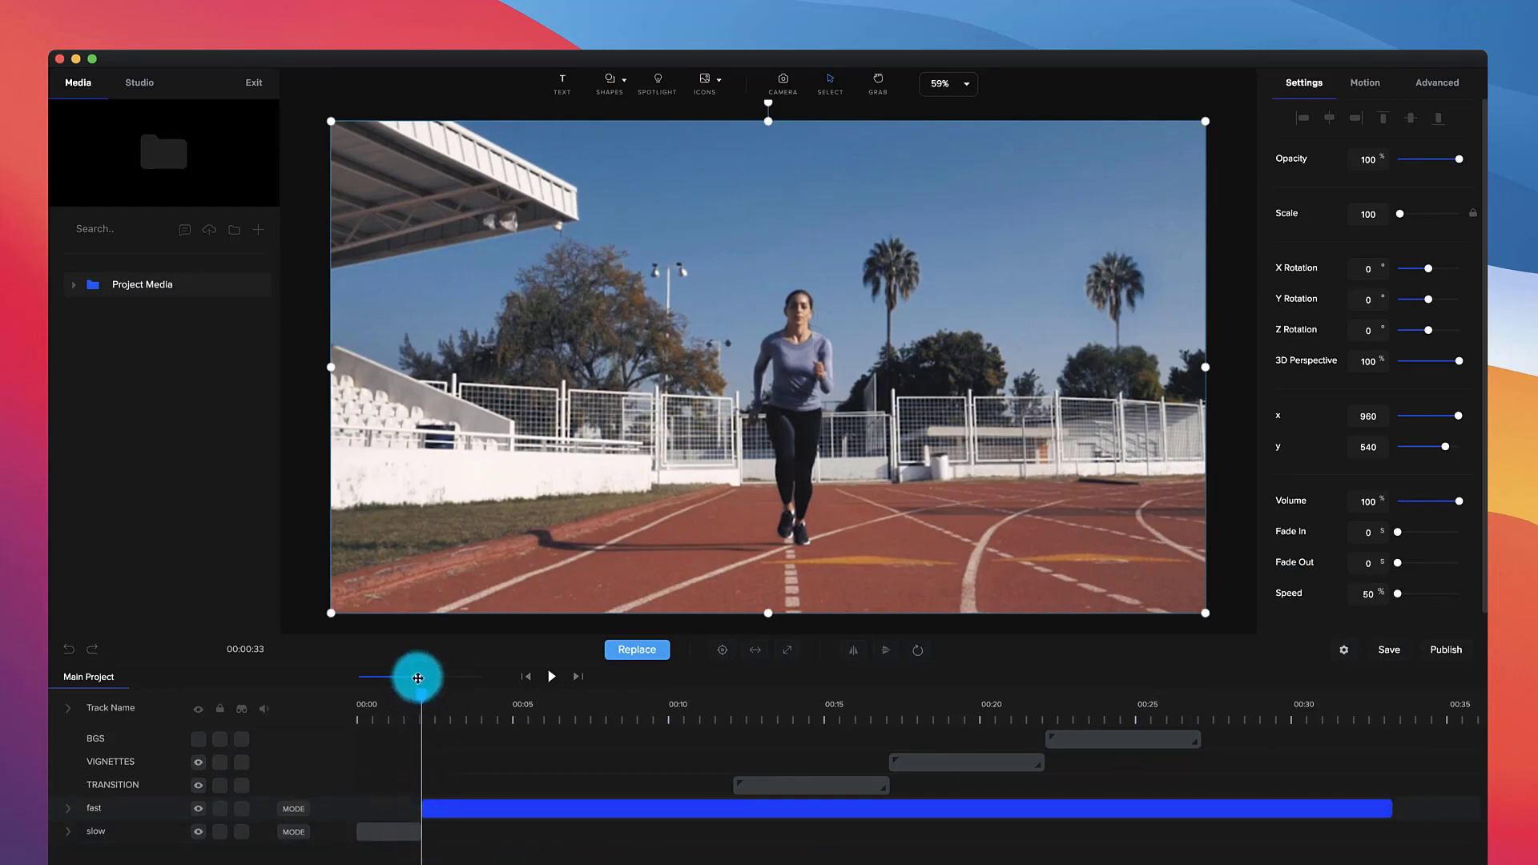
left_click_drag(418, 678, 526, 677)
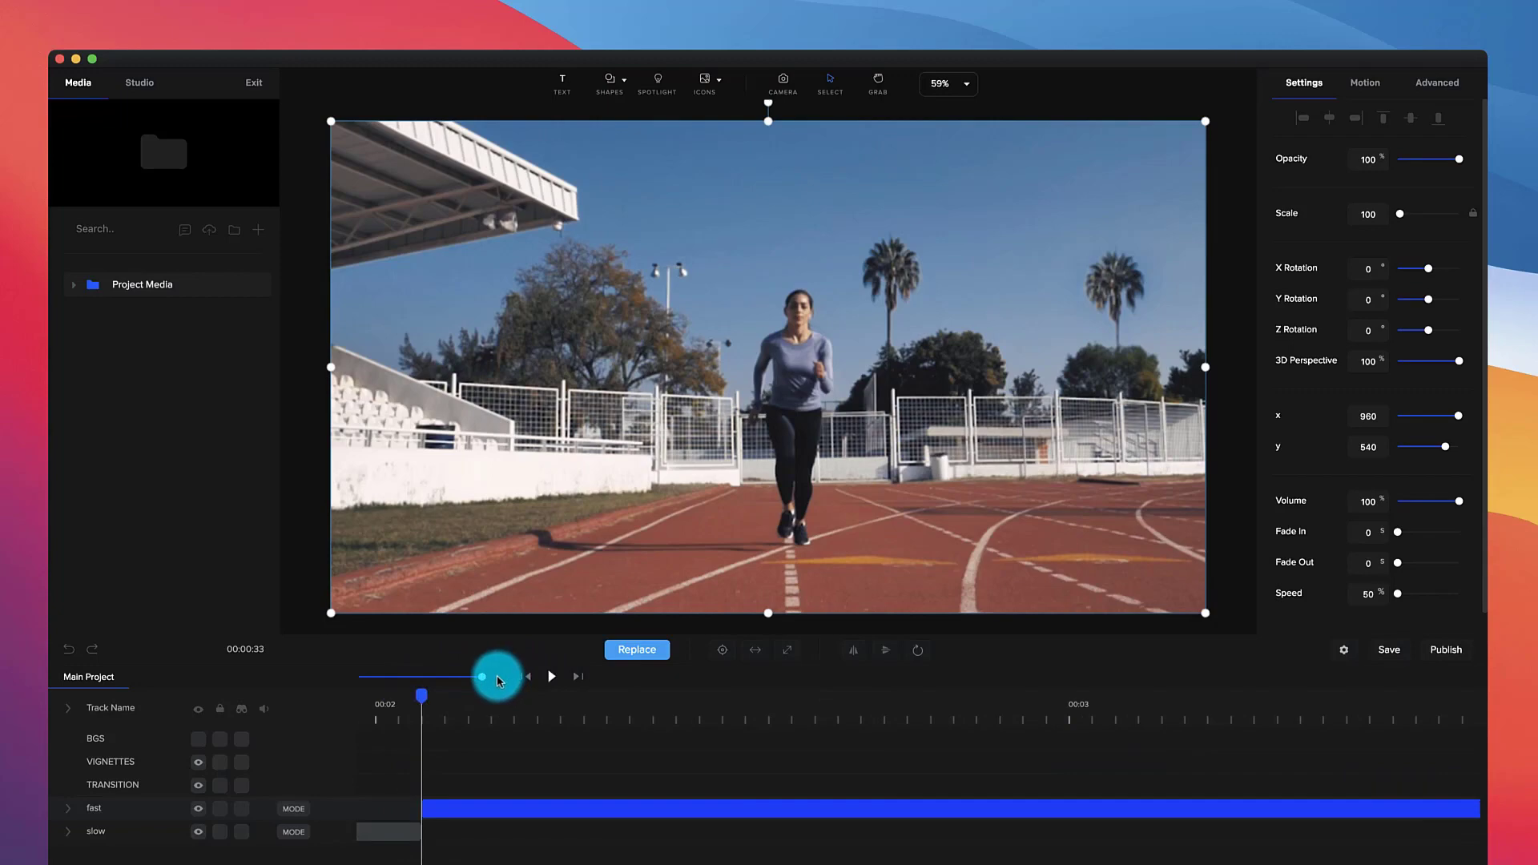
left_click_drag(460, 685, 415, 690)
Speed the fast clip up to 300% and preview the project from the start
left_click(1390, 621)
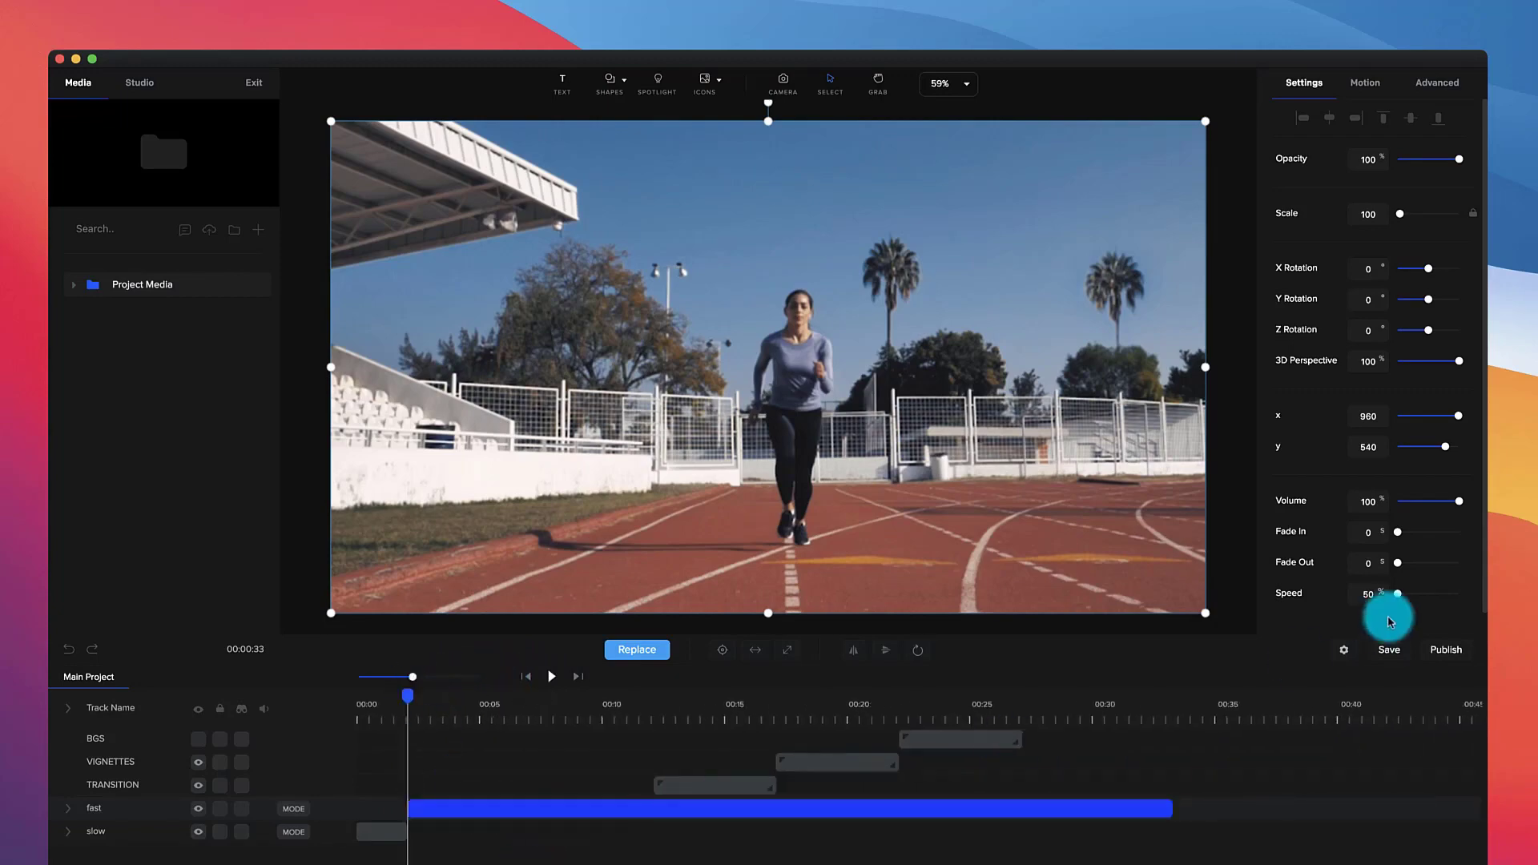
left_click_drag(1398, 596, 1533, 600)
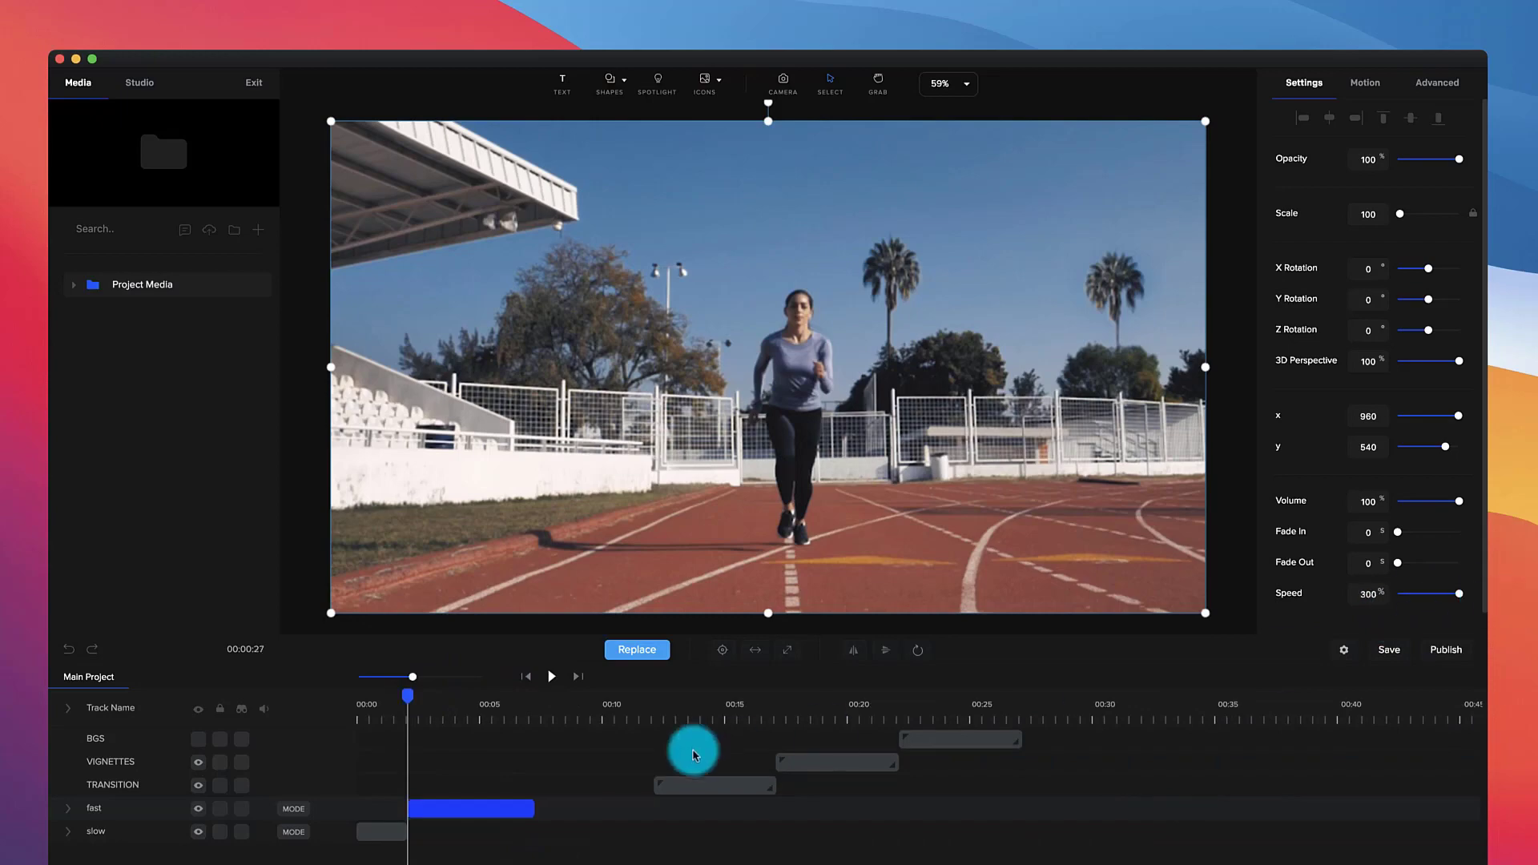
left_click_drag(411, 697, 241, 707)
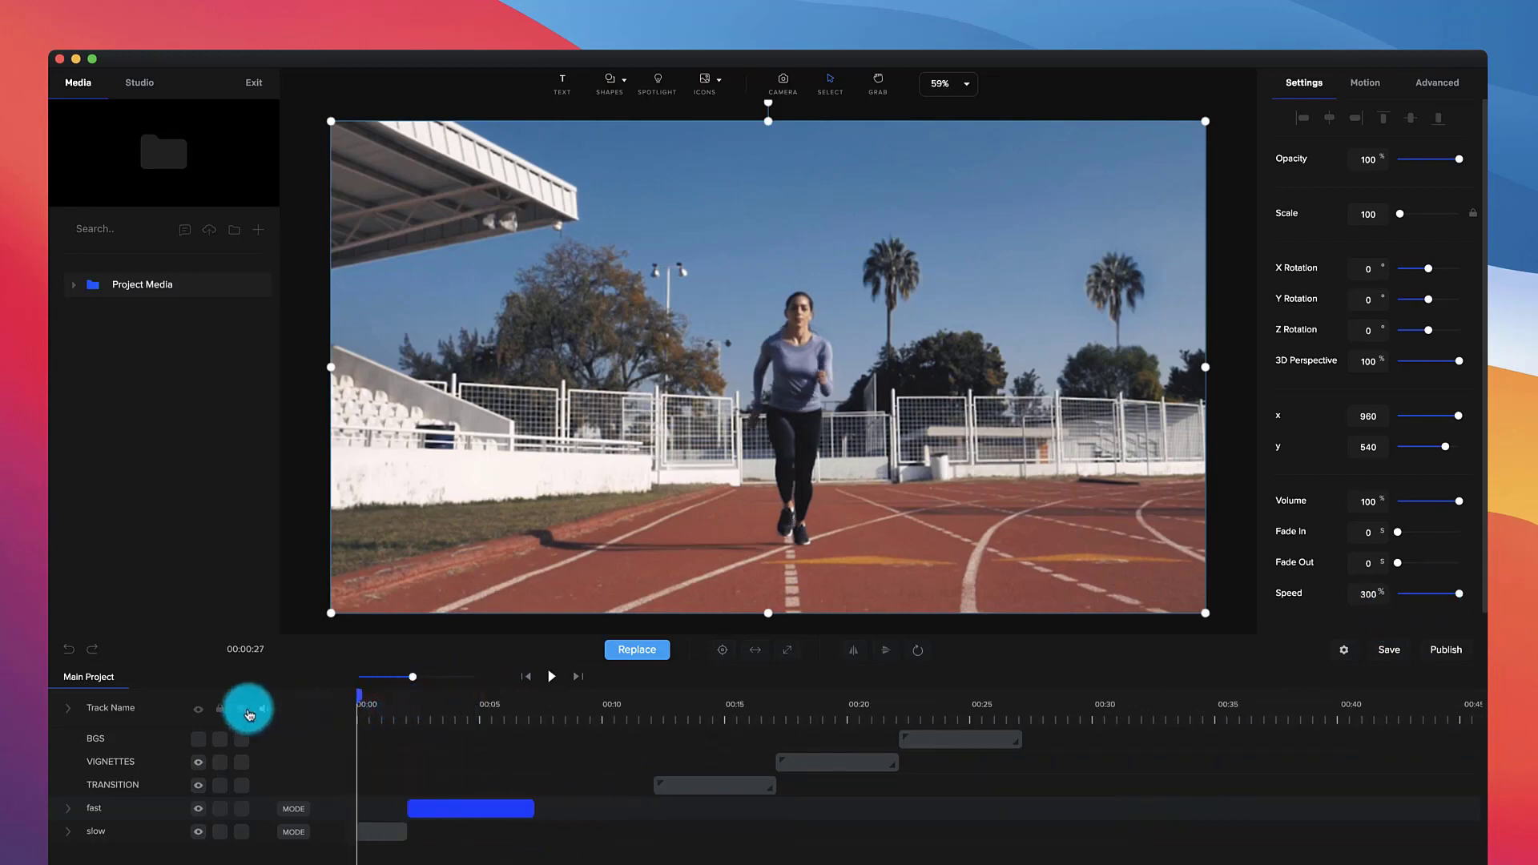
key("space")
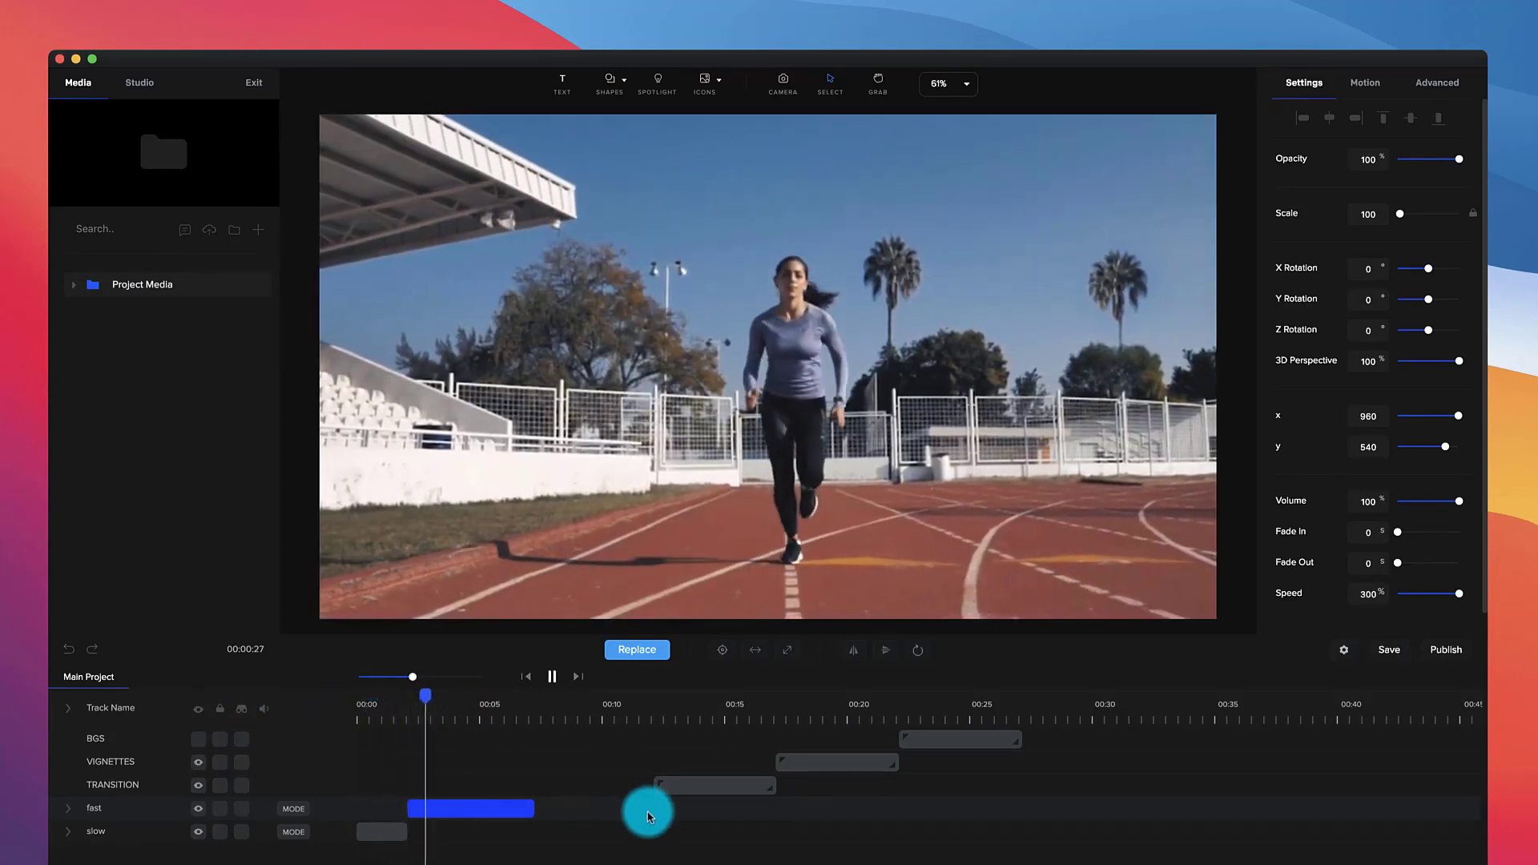
key("space")
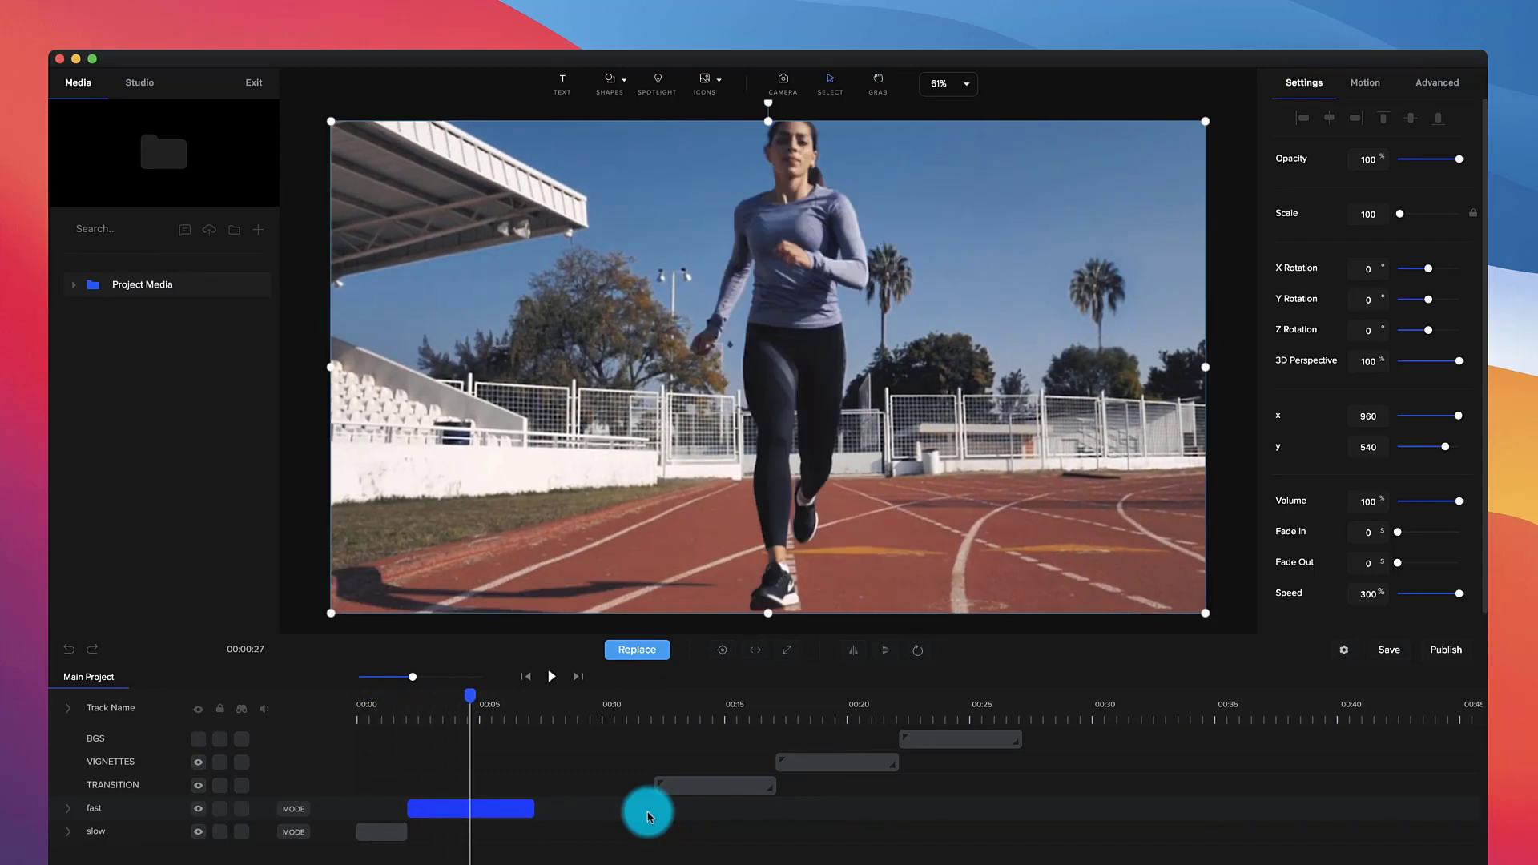
left_click(525, 679)
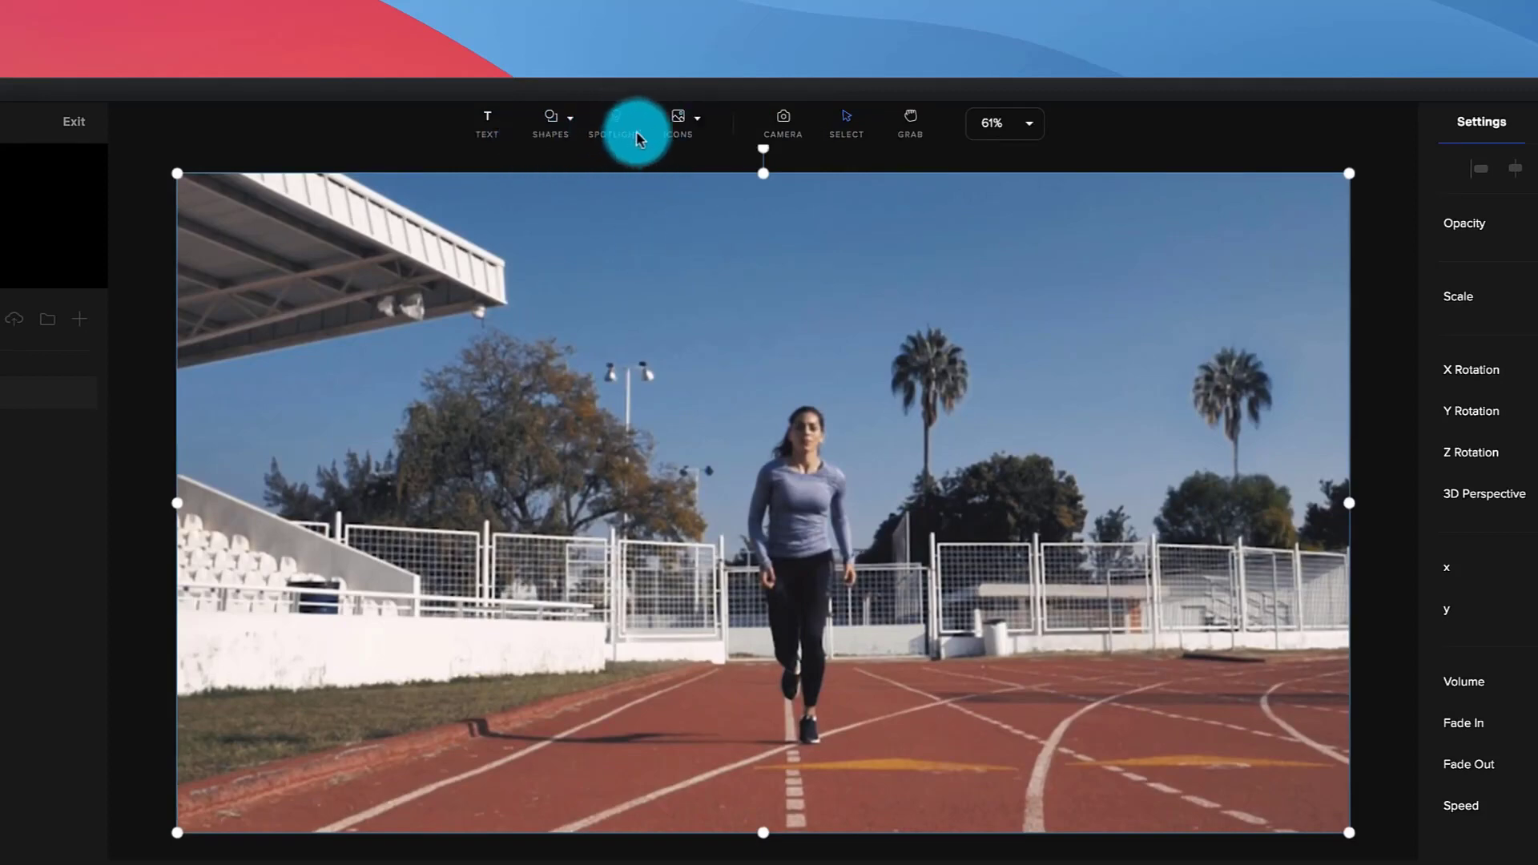
Add a circular spotlight around the runner and extend its duration on the timeline
left_click(616, 128)
mouse_move(785, 521)
left_mouse_down()
mouse_move(773, 591)
mouse_move(996, 508)
mouse_move(965, 411)
mouse_move(795, 497)
left_mouse_up()
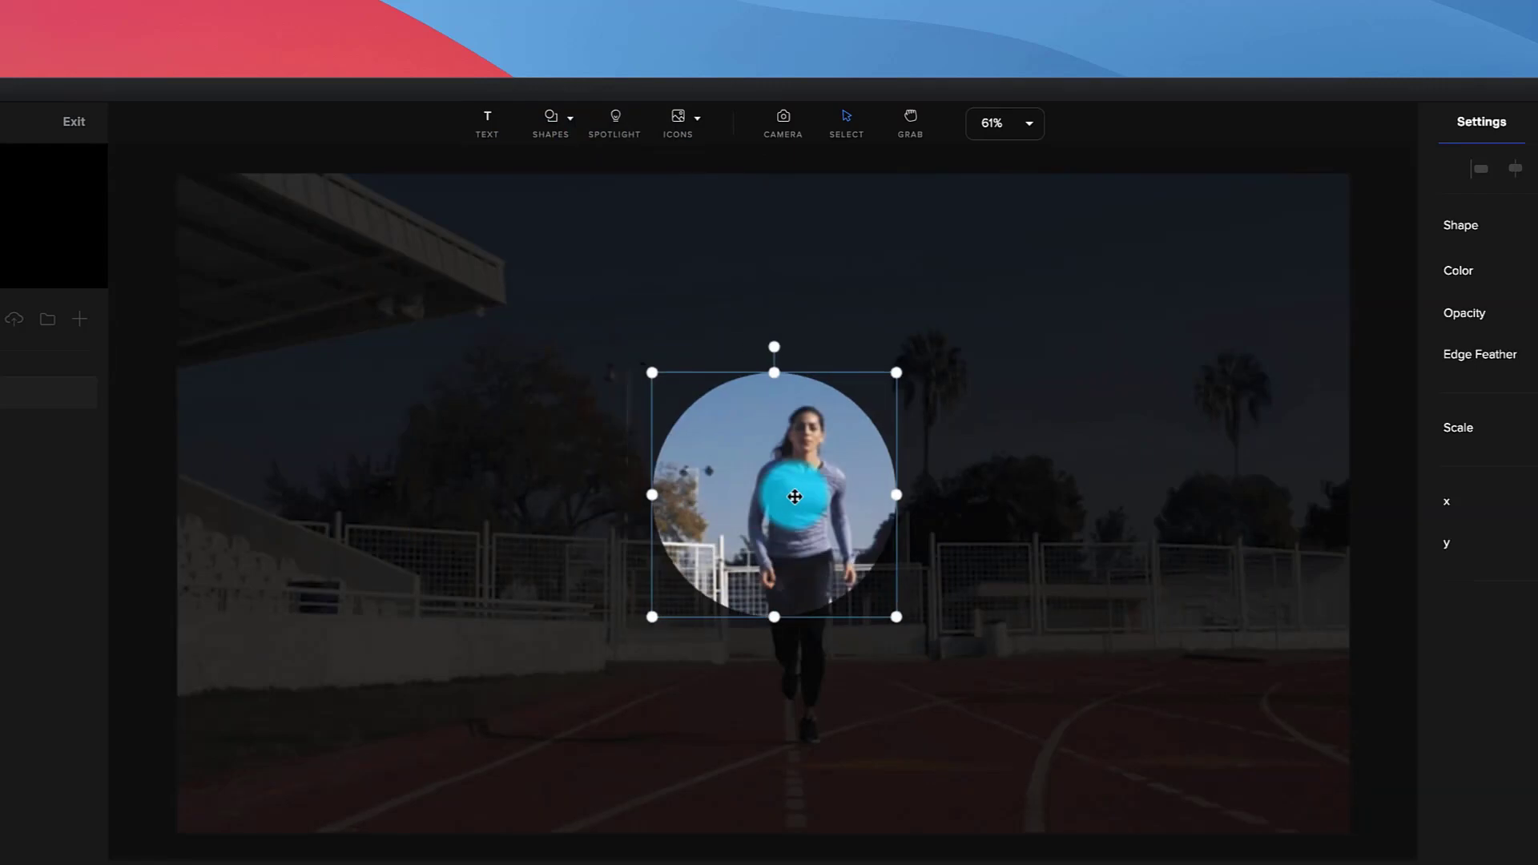
left_click_drag(587, 793, 1038, 774)
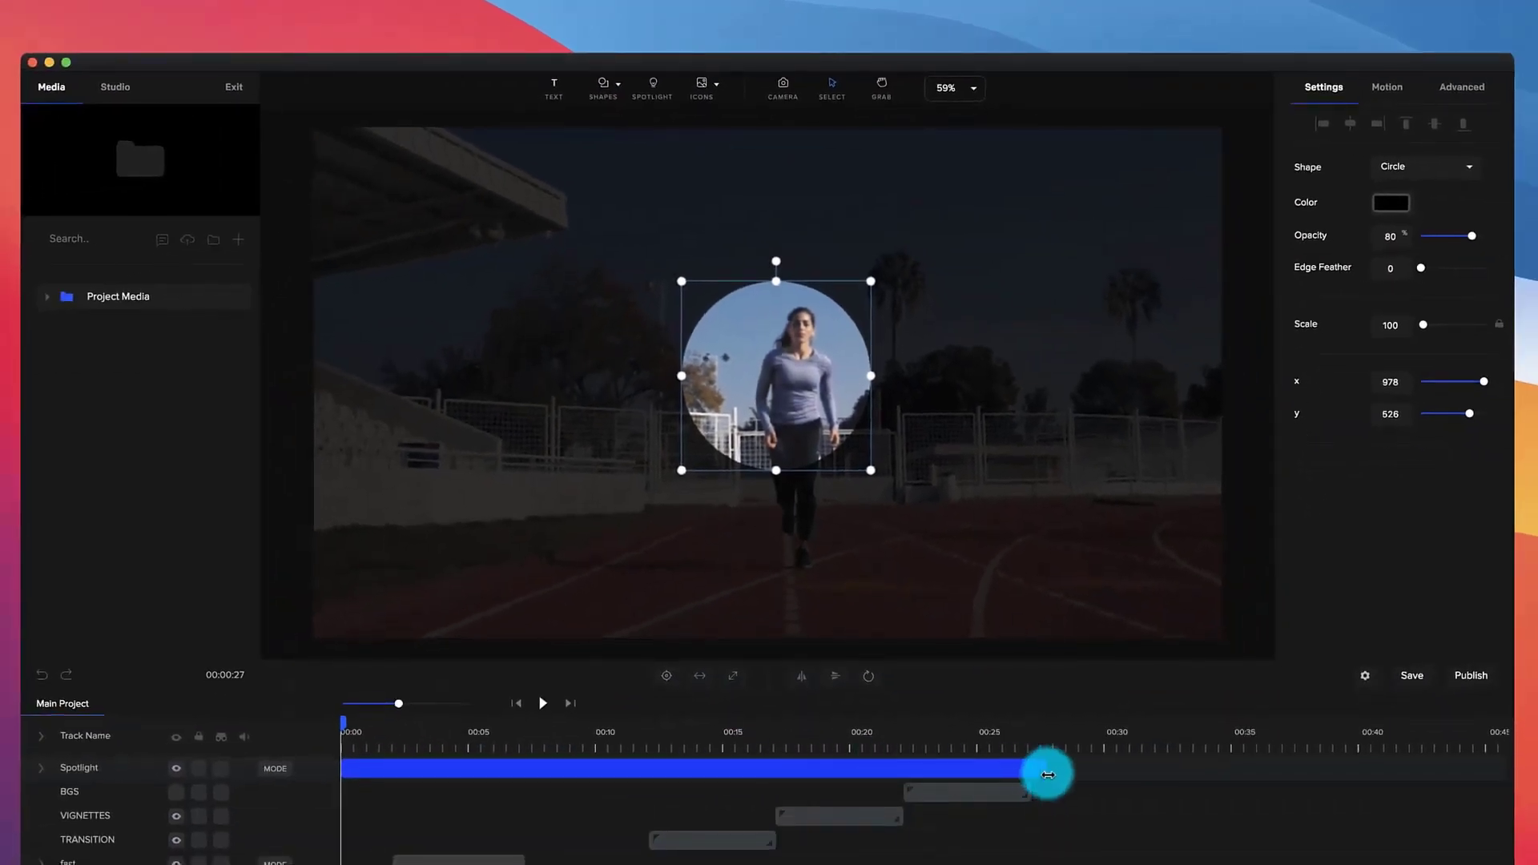
left_click(706, 730)
left_click_drag(775, 473, 914, 473)
left_click_drag(845, 731, 986, 736)
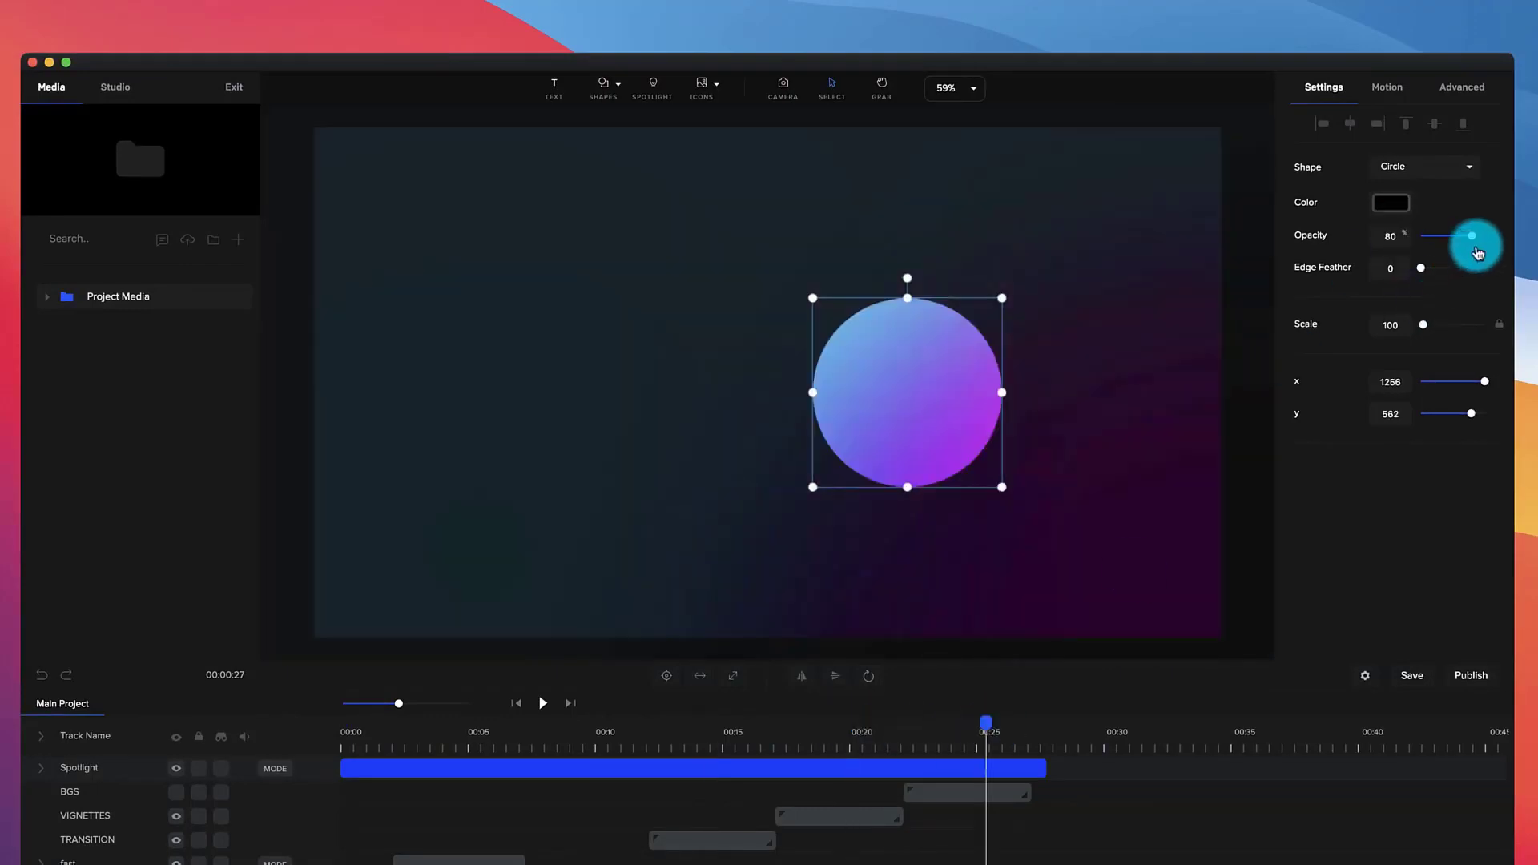
Make the spotlight surround fully opaque, trying blue and then white as its colour
left_click_drag(1473, 239, 1515, 240)
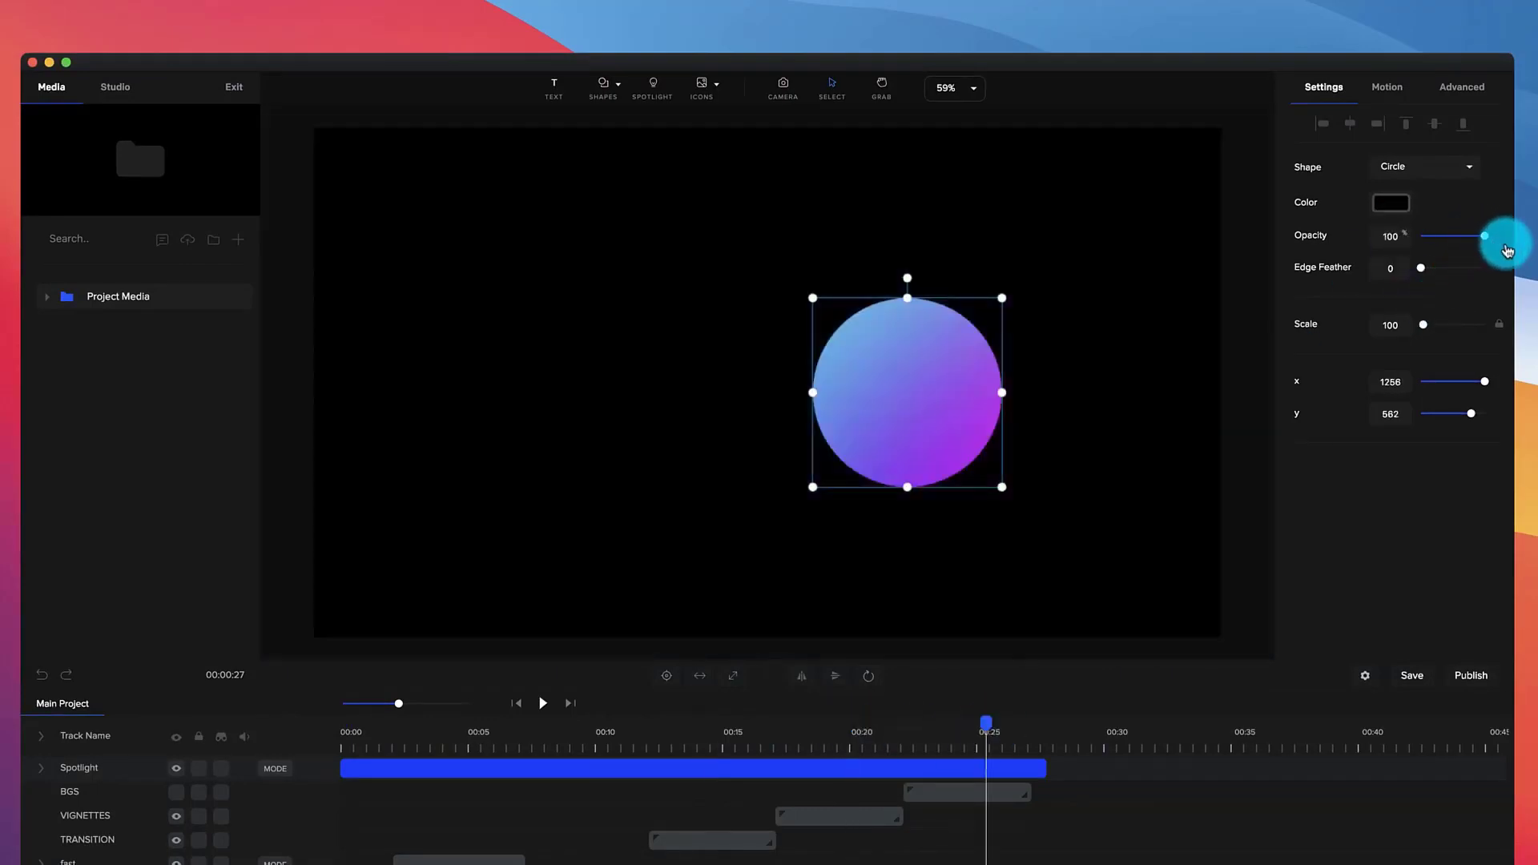
left_click_drag(922, 399, 883, 355)
left_click(1379, 206)
left_click(1412, 250)
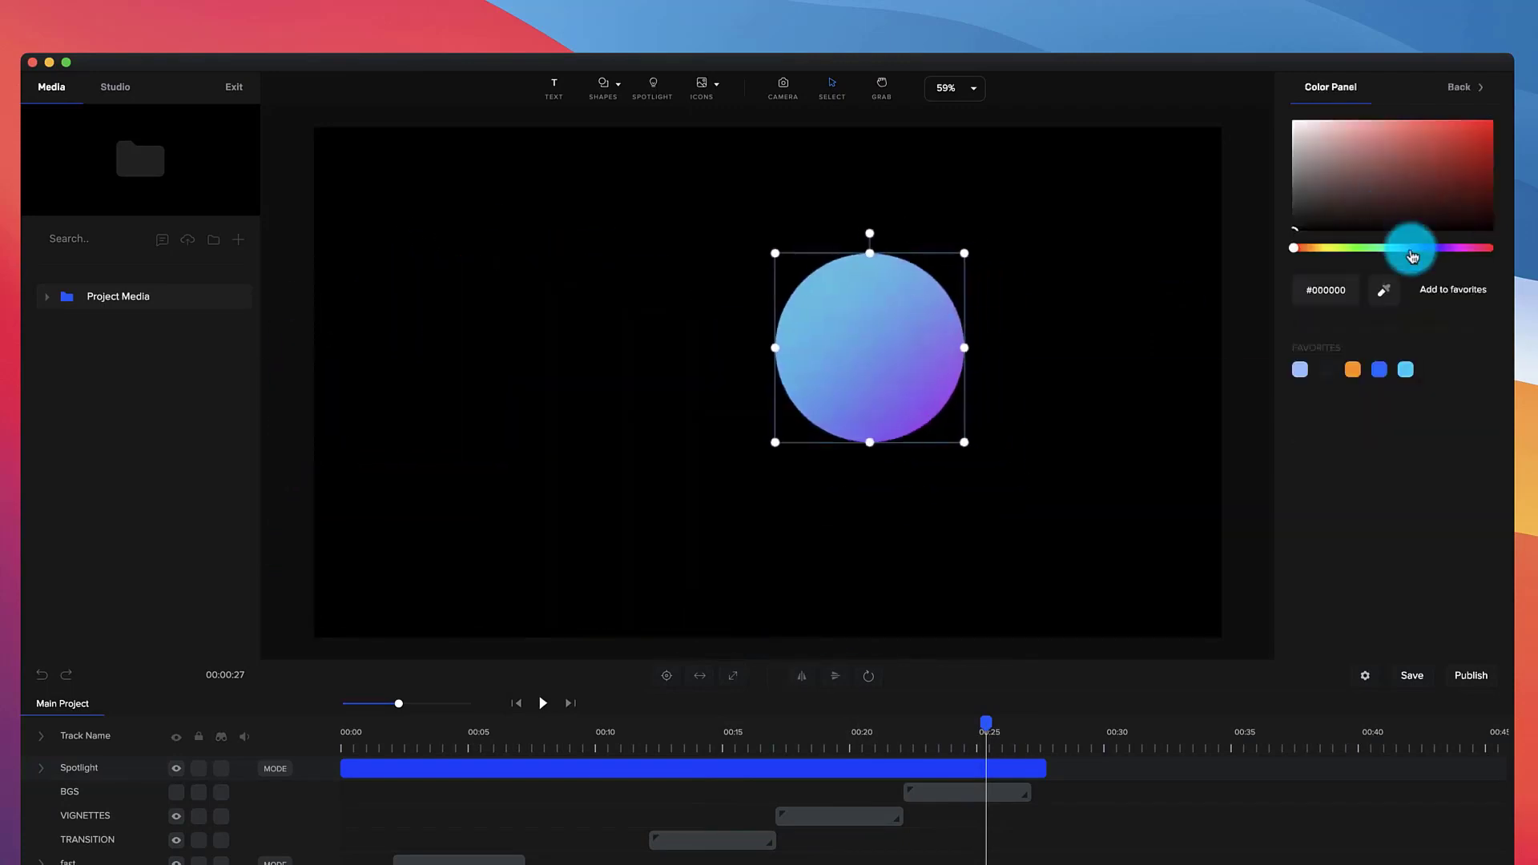
left_click_drag(1416, 257, 1428, 248)
left_click_drag(890, 335, 542, 282)
left_click(1390, 202)
left_click_drag(1316, 198, 1030, 58)
left_click_drag(584, 305, 830, 567)
Enlarge the circle to about 252 scale, centre it on the canvas, and preview
left_click(738, 741)
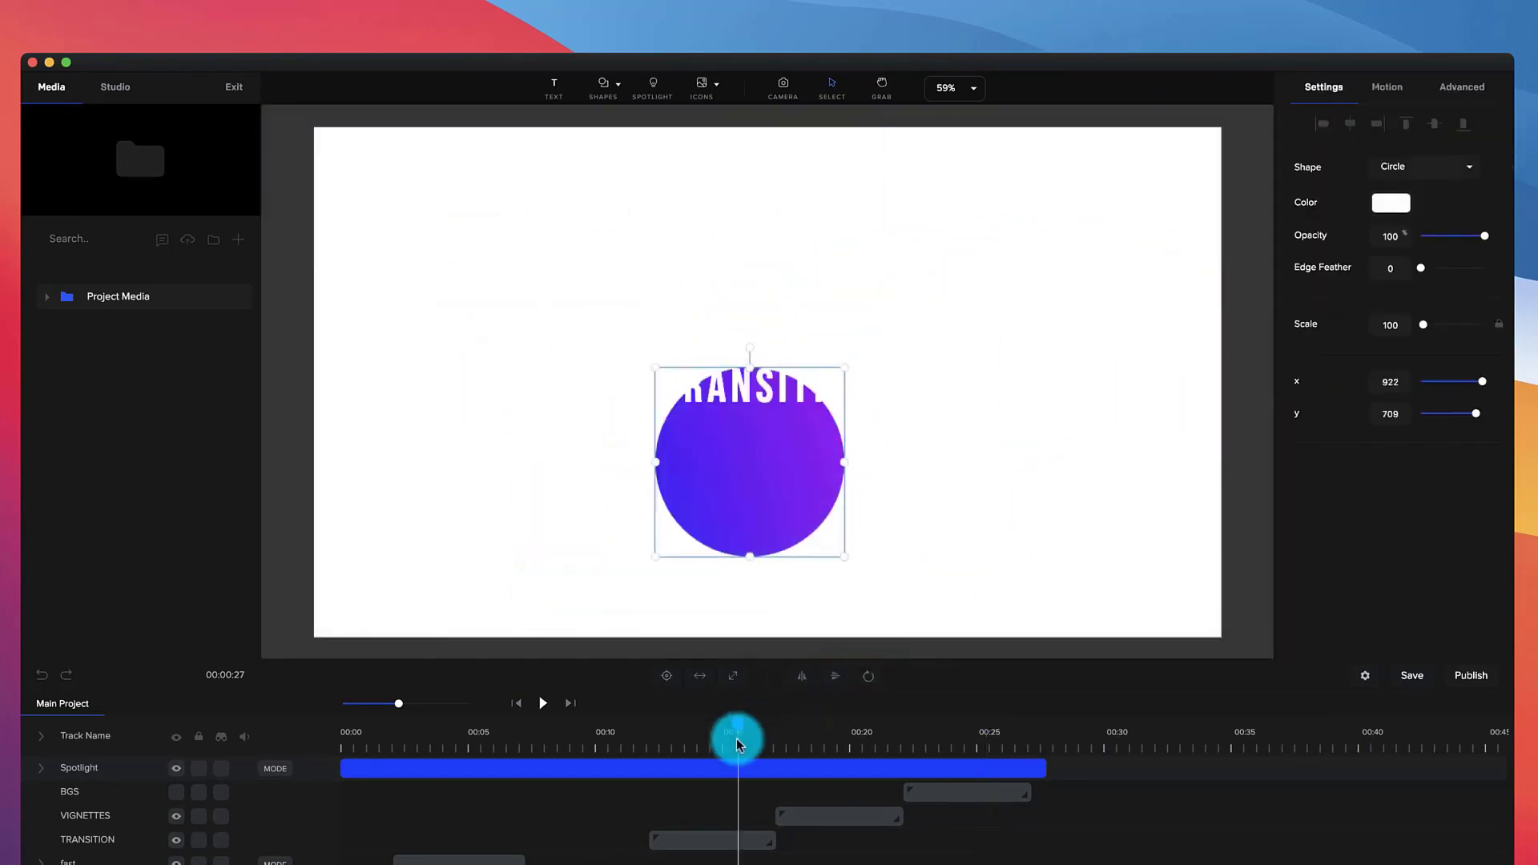
left_click_drag(736, 727, 316, 742)
left_click_drag(738, 456, 767, 339)
left_click_drag(870, 436, 1225, 646)
left_click_drag(1062, 545, 932, 459)
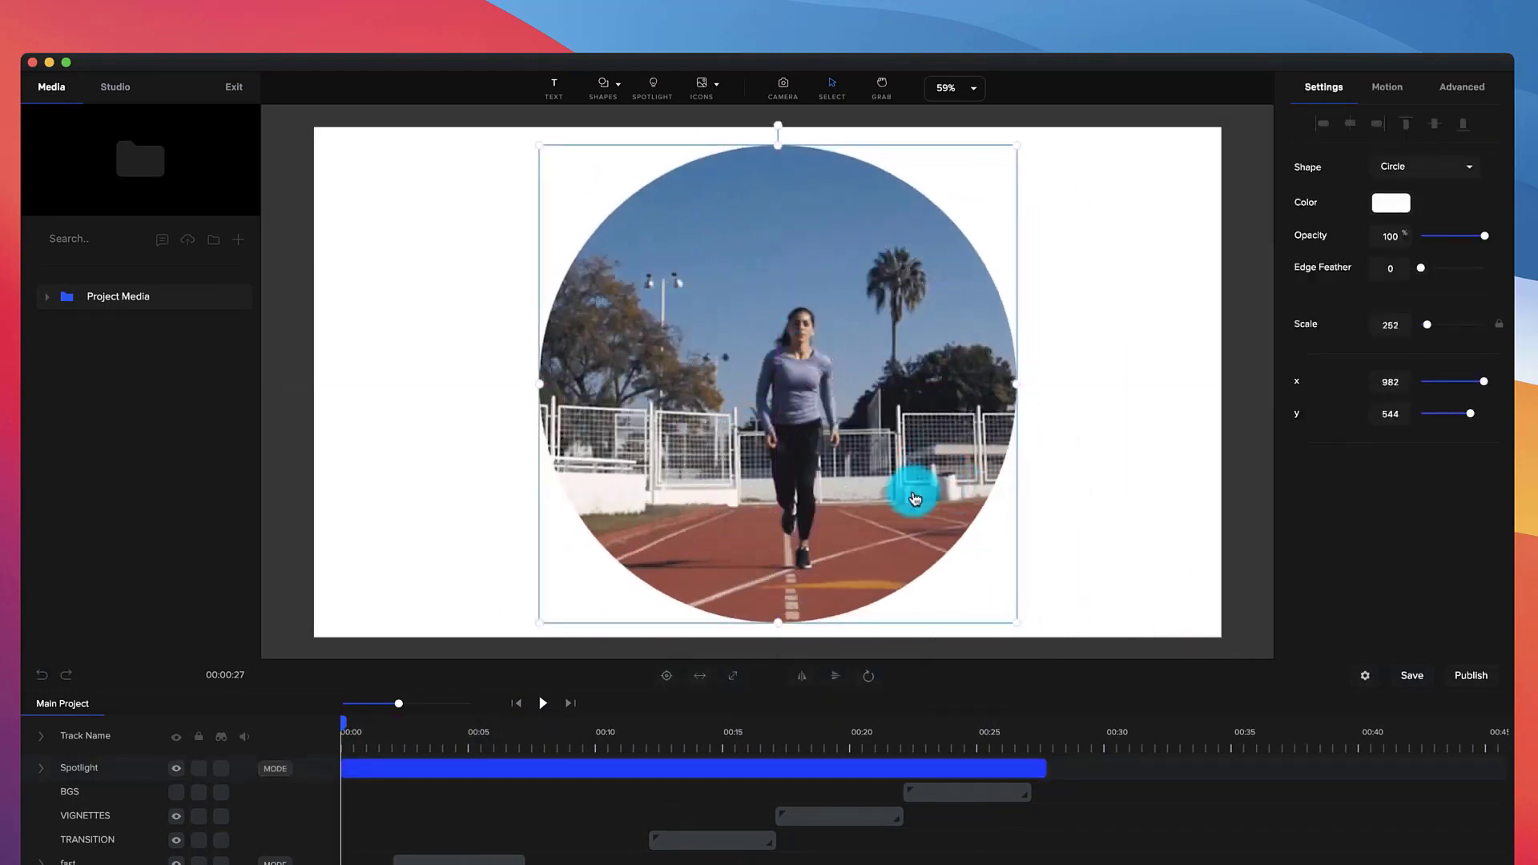
left_click(543, 705)
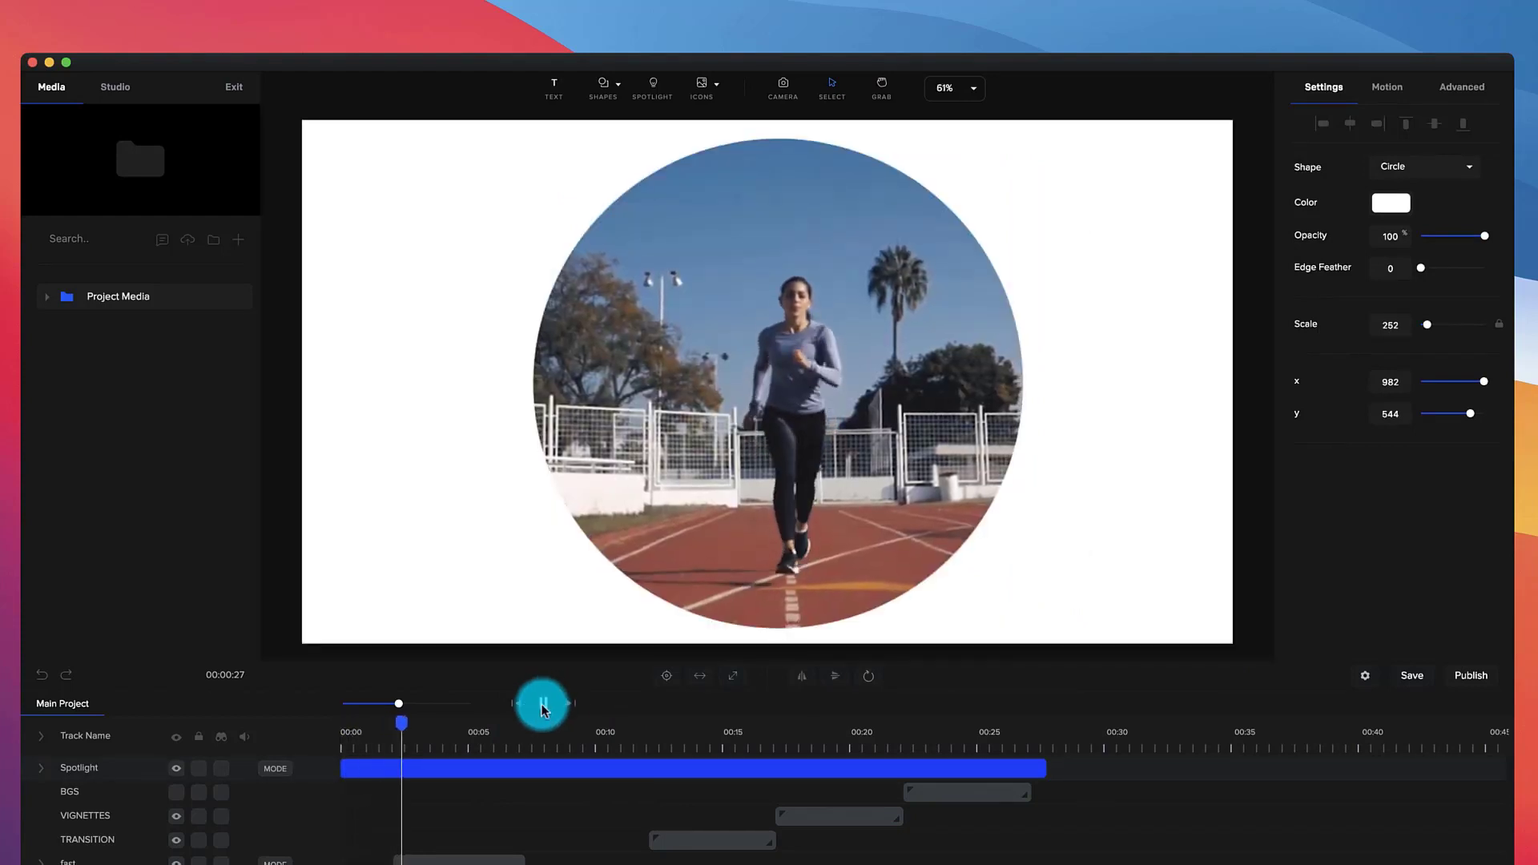
left_click(540, 704)
Feather the spotlight edge to 66, expand it to fill the frame, and make the surround black
left_click(1084, 401)
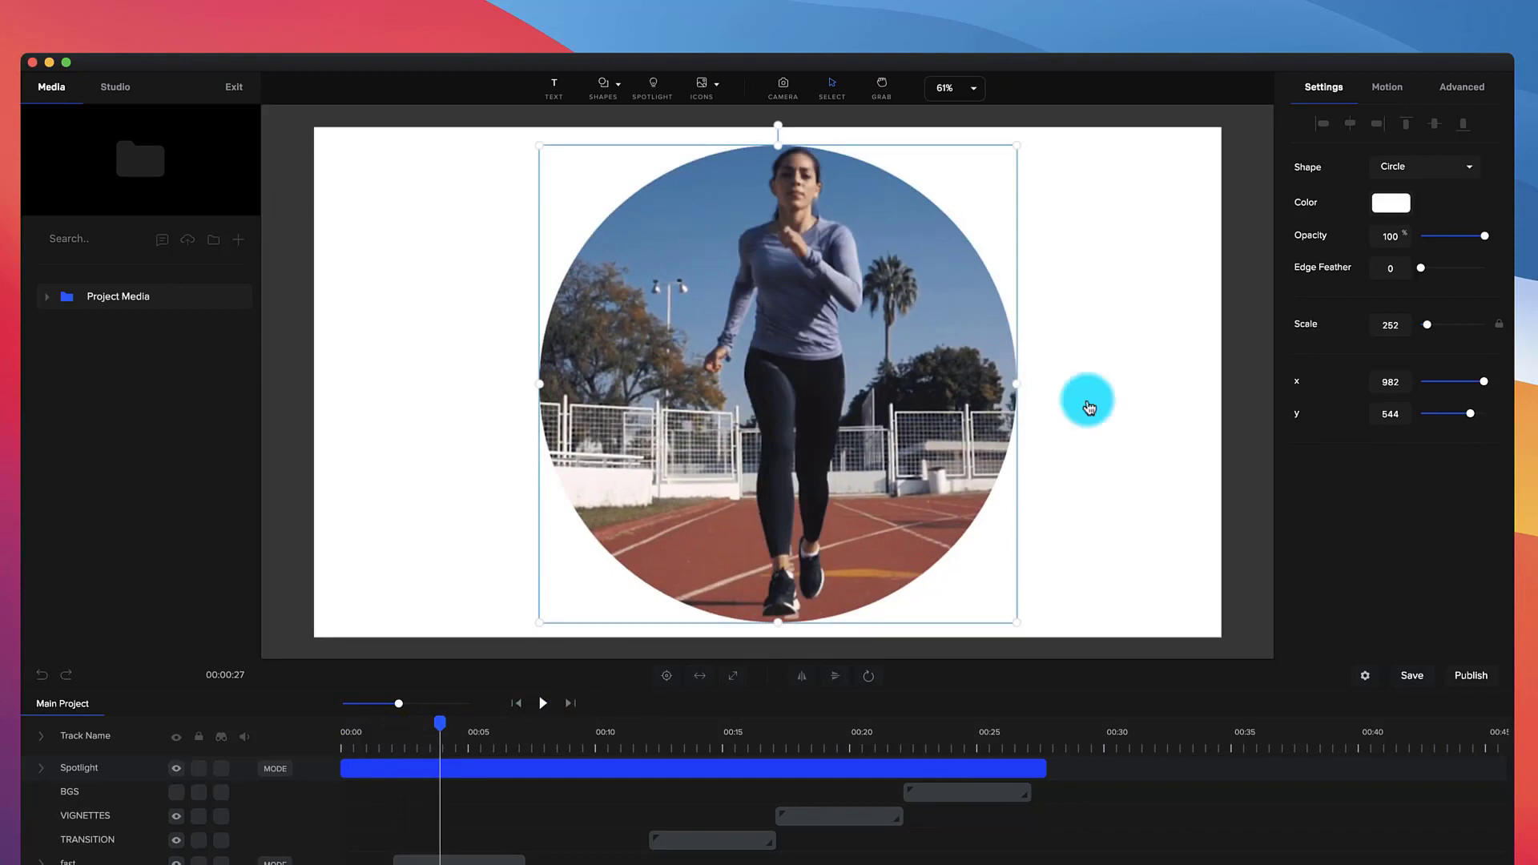
left_click_drag(1419, 270, 1496, 277)
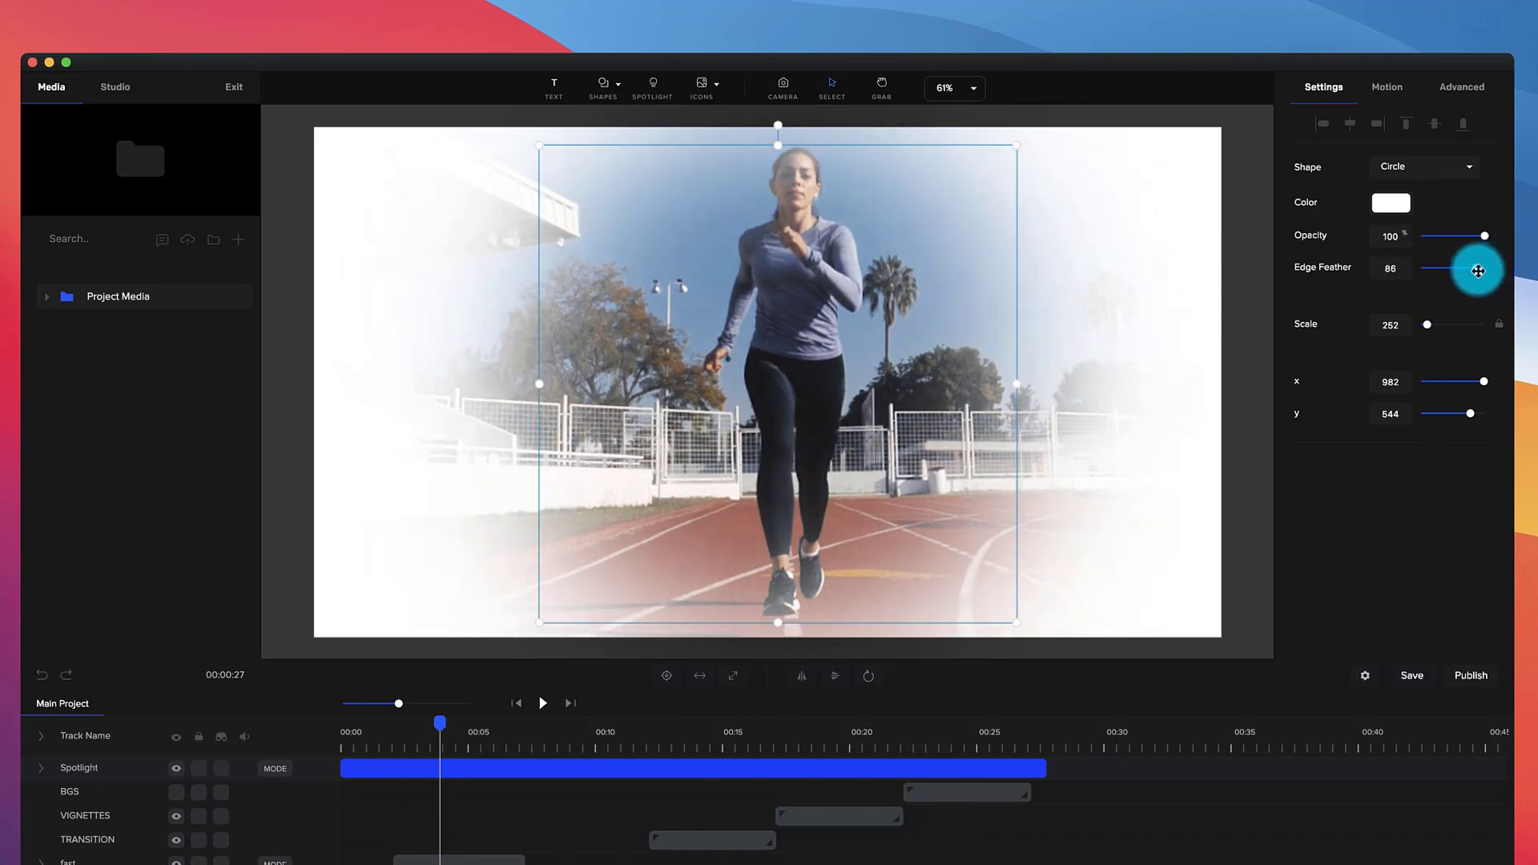
left_click(734, 677)
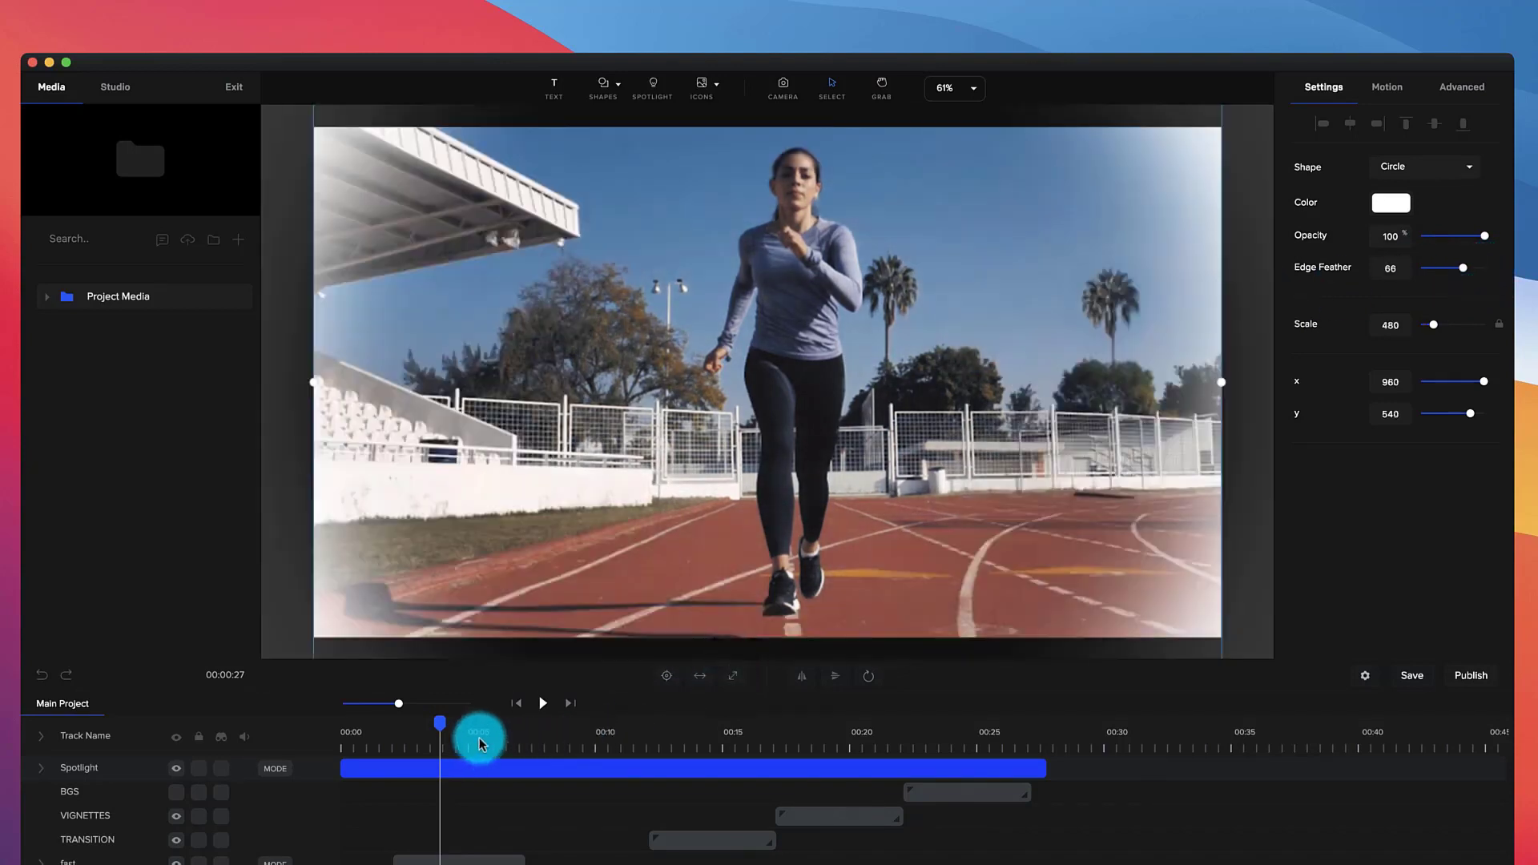
left_click(516, 704)
left_click(543, 703)
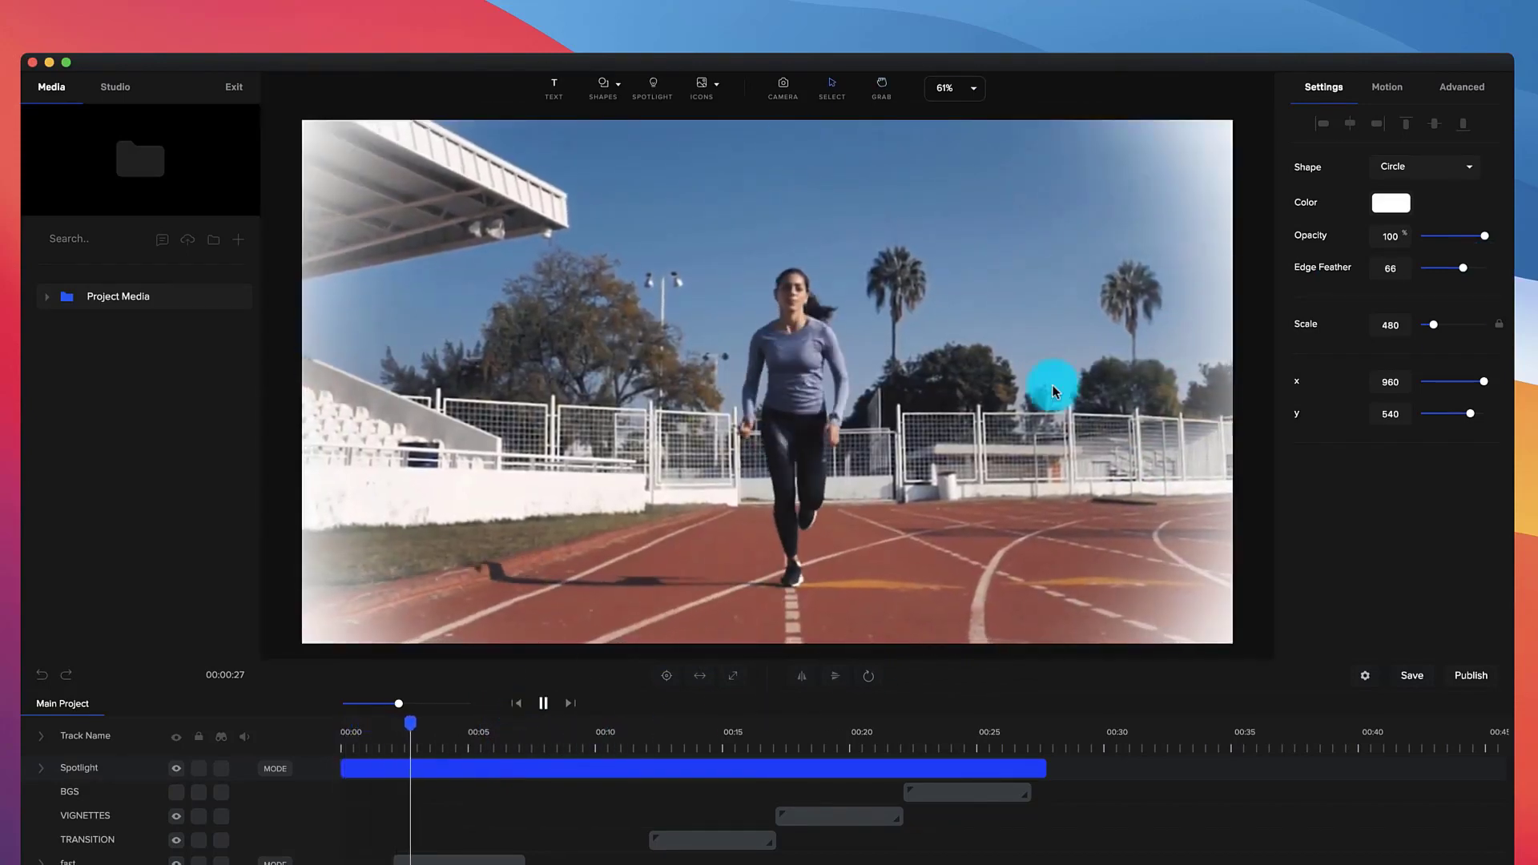
key("space")
left_click(1391, 203)
left_click(1322, 227)
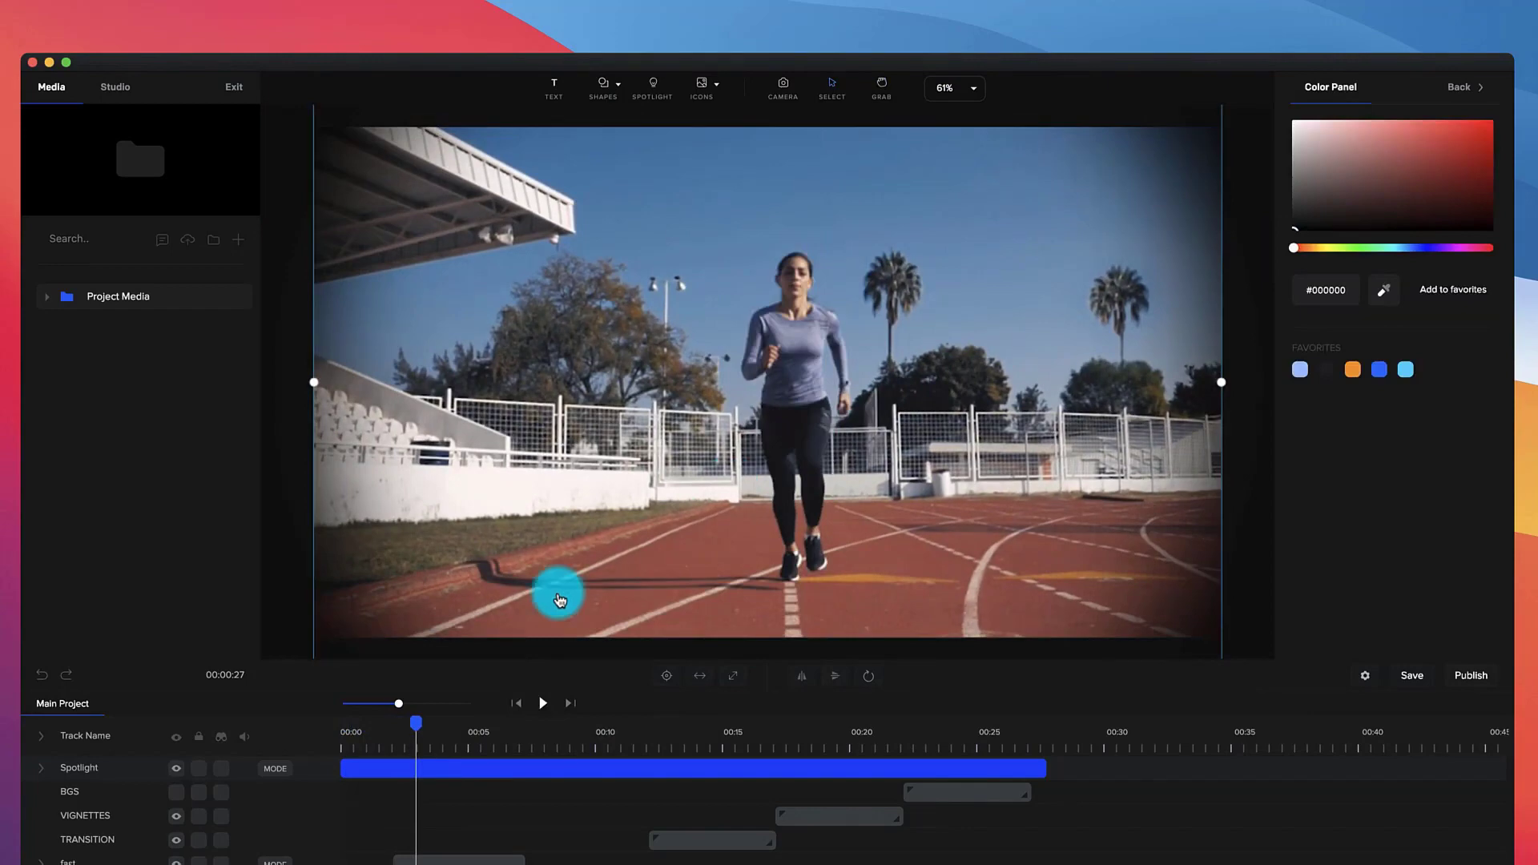
Reshape the spotlight into a rectangle at scale 230 over the runner, then delete it
left_click(516, 703)
key("space")
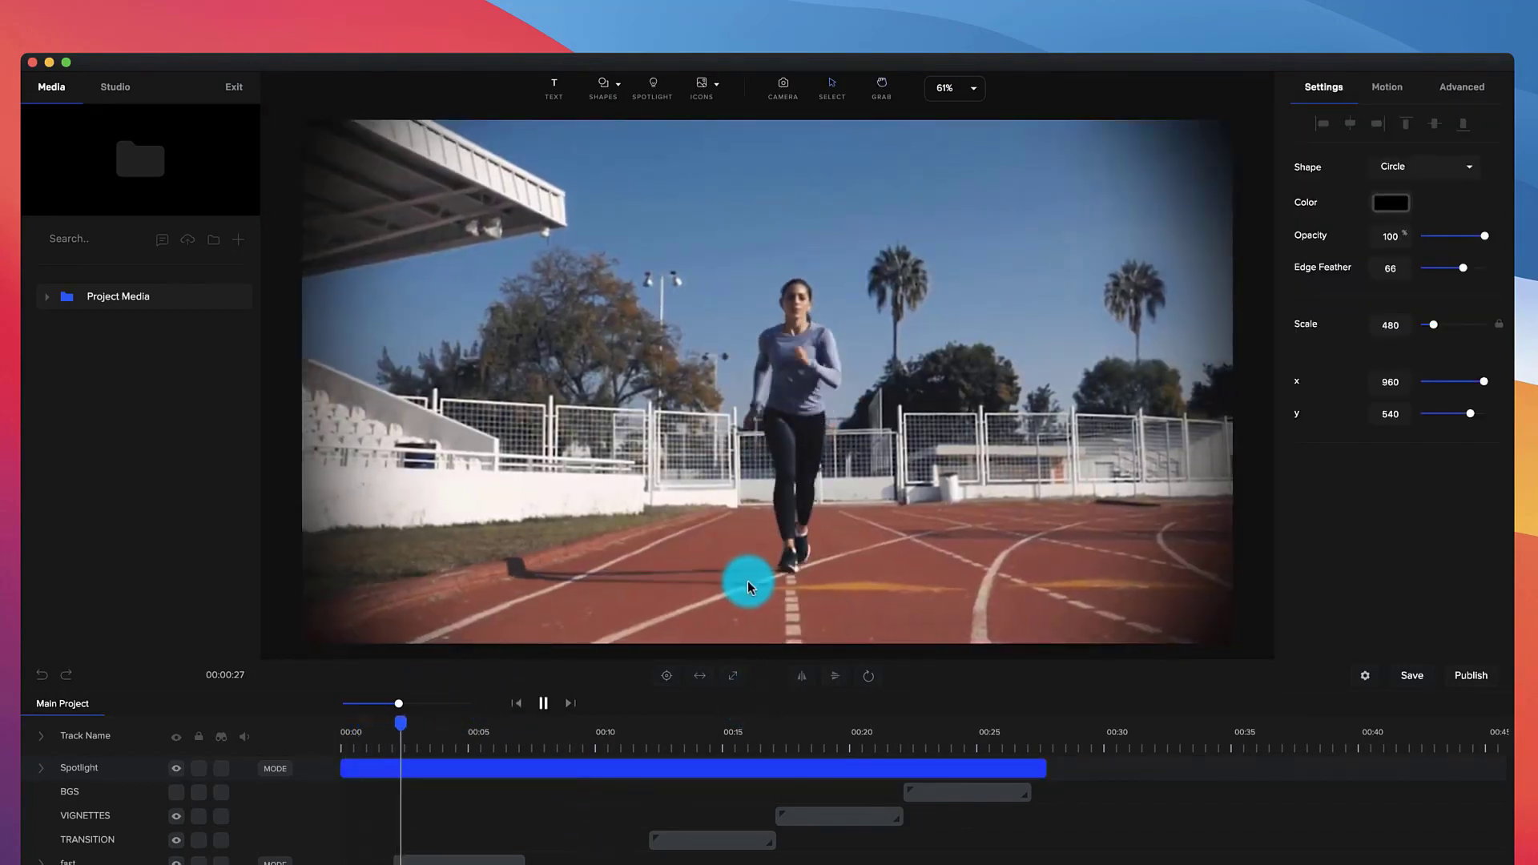
left_click(1057, 498)
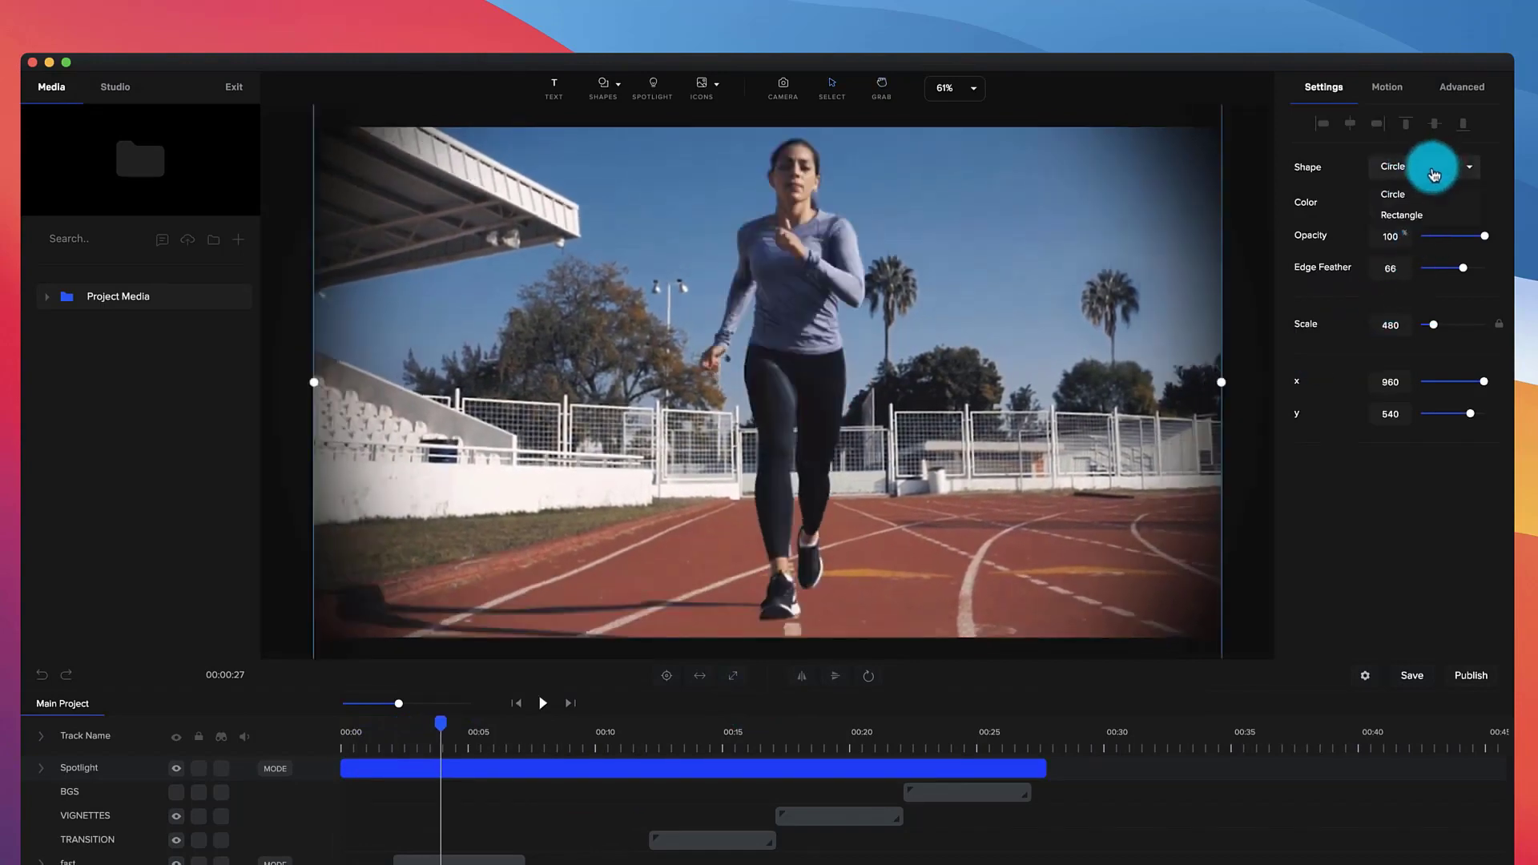
left_click(1403, 215)
scroll(985, 436, "down", 2)
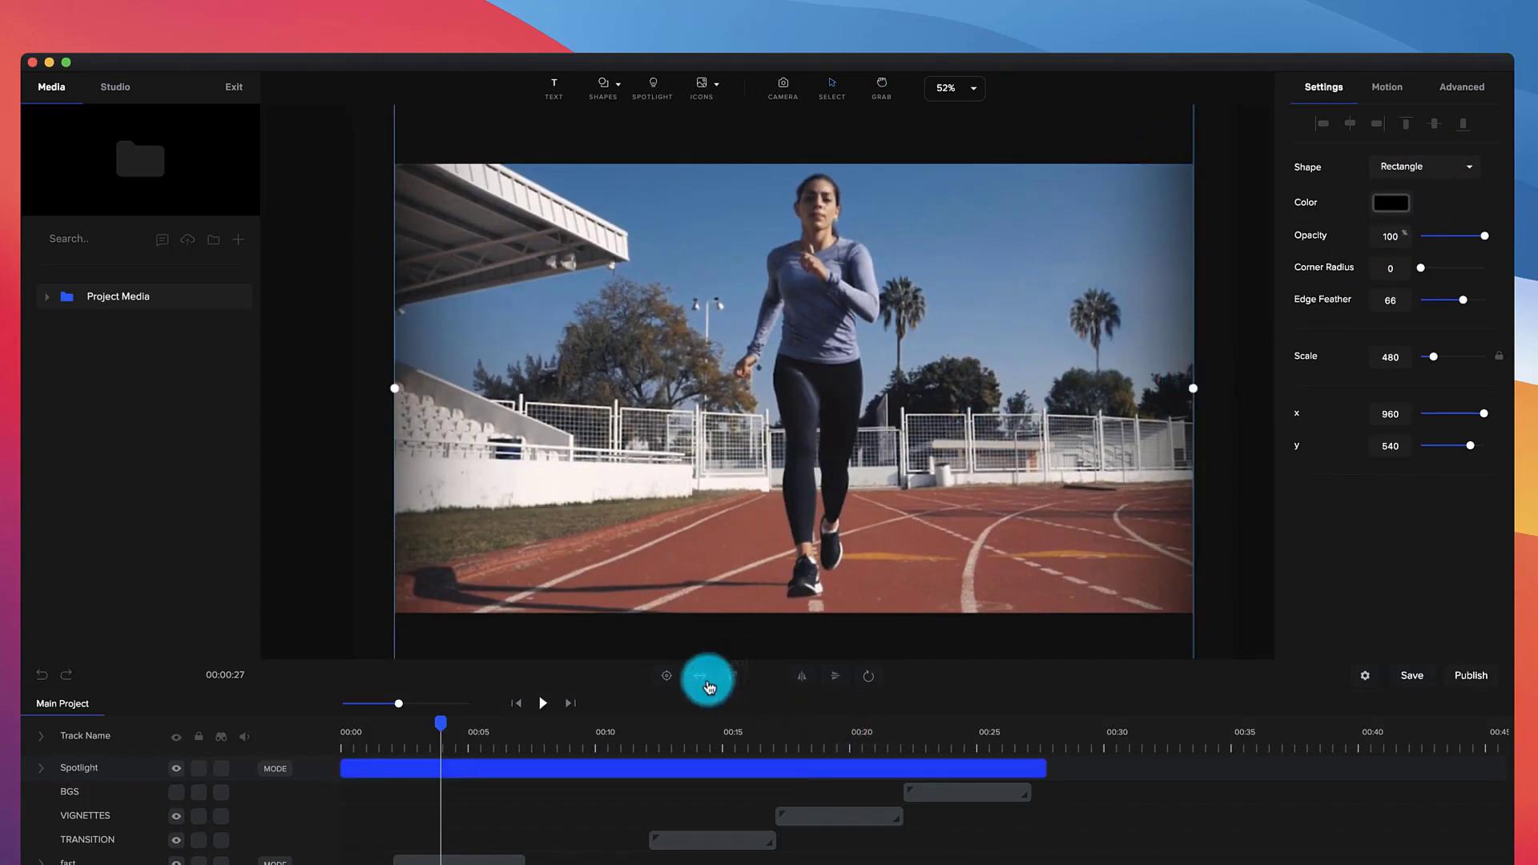
left_click_drag(1439, 363, 1430, 359)
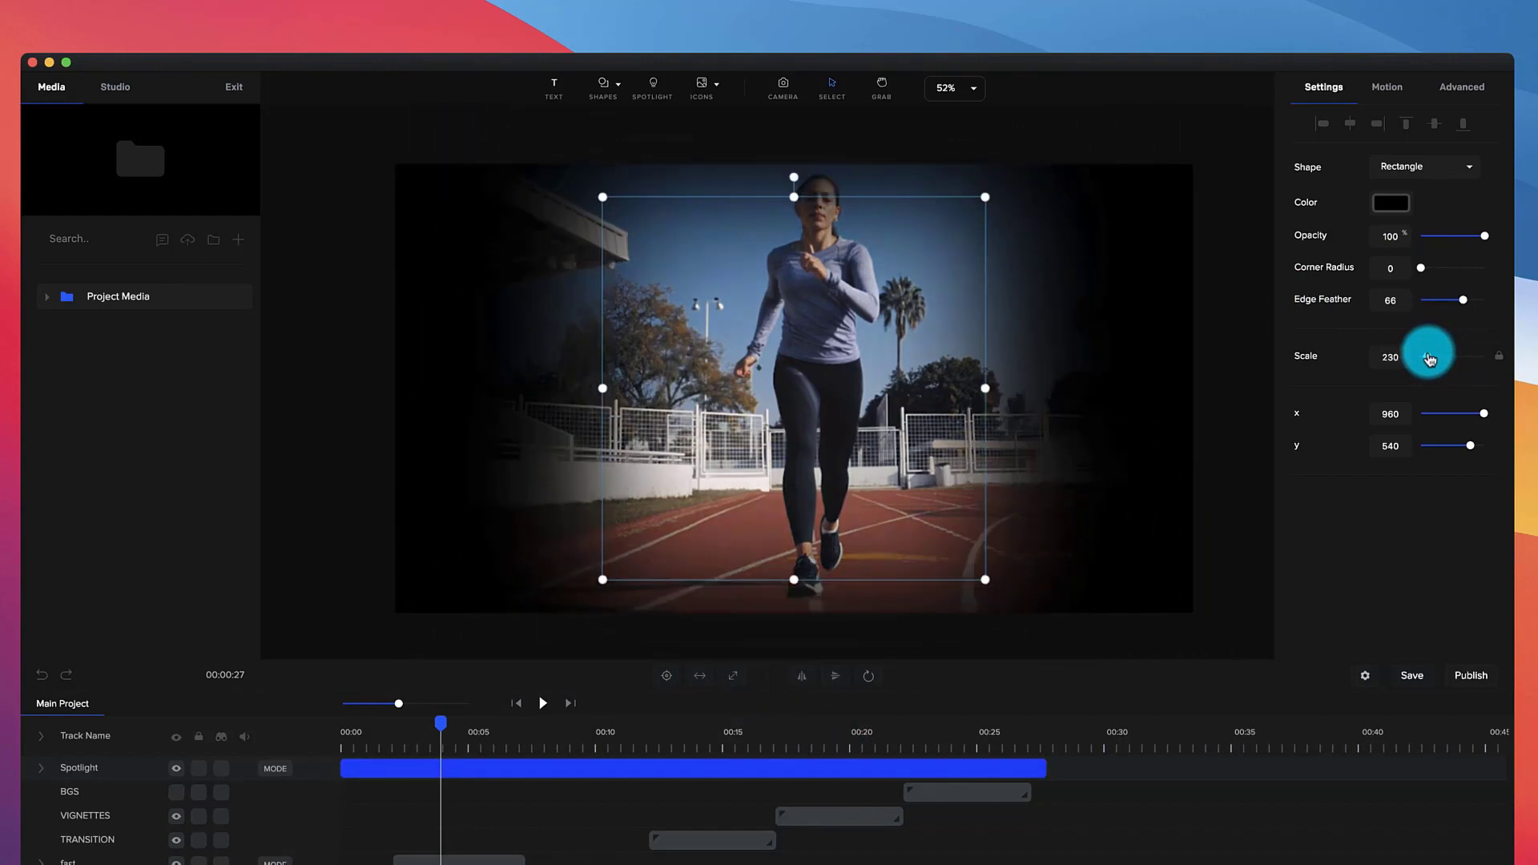
left_click_drag(796, 582, 862, 467)
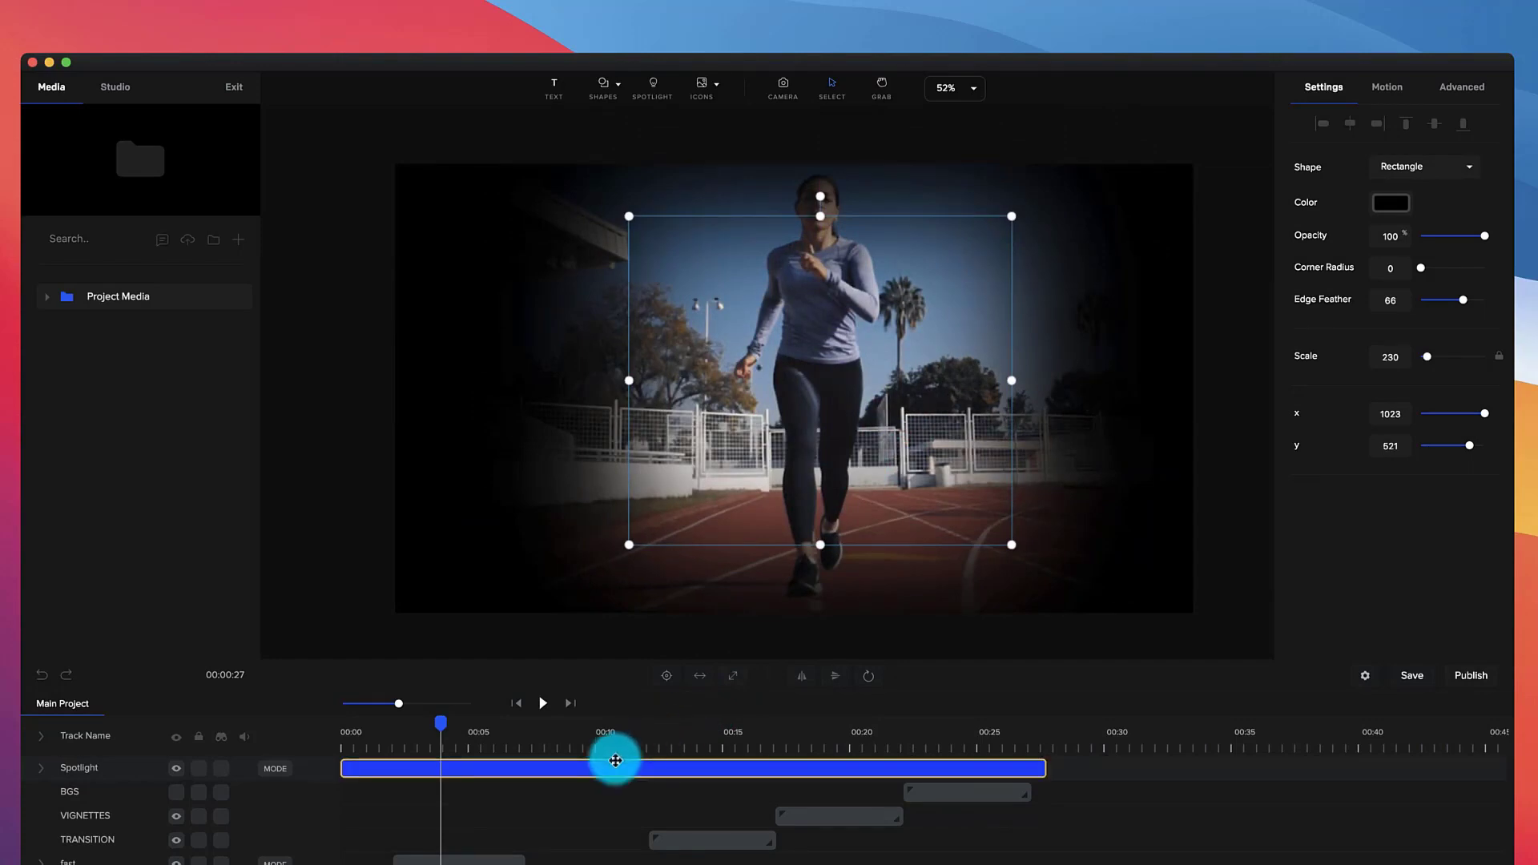
key("Delete")
Open the TRANSITION clip's nested timeline and play its animation from about 00:11.5
left_click(701, 733)
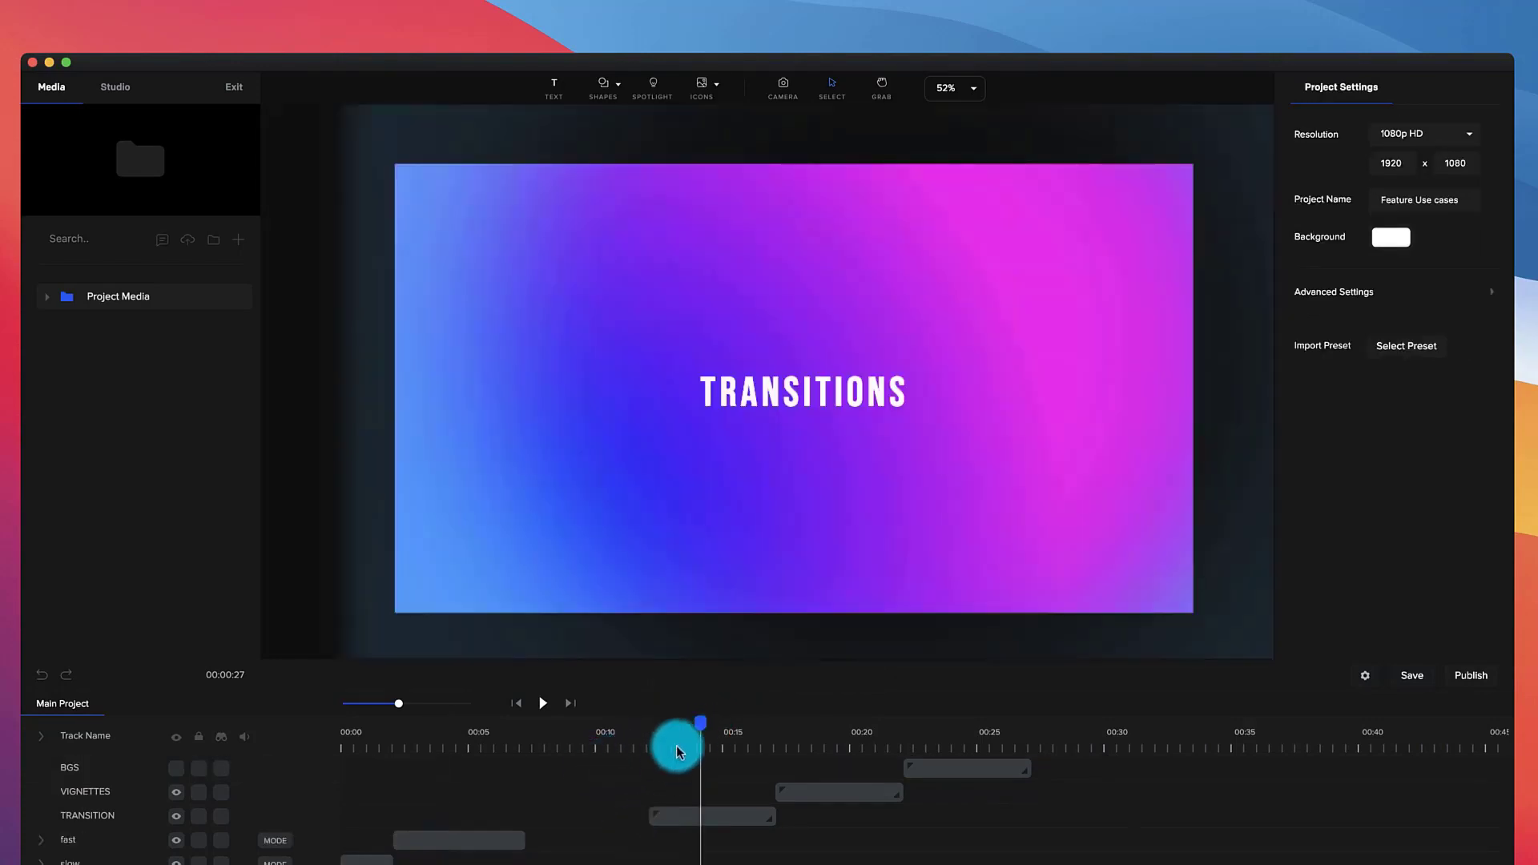
left_click(673, 818)
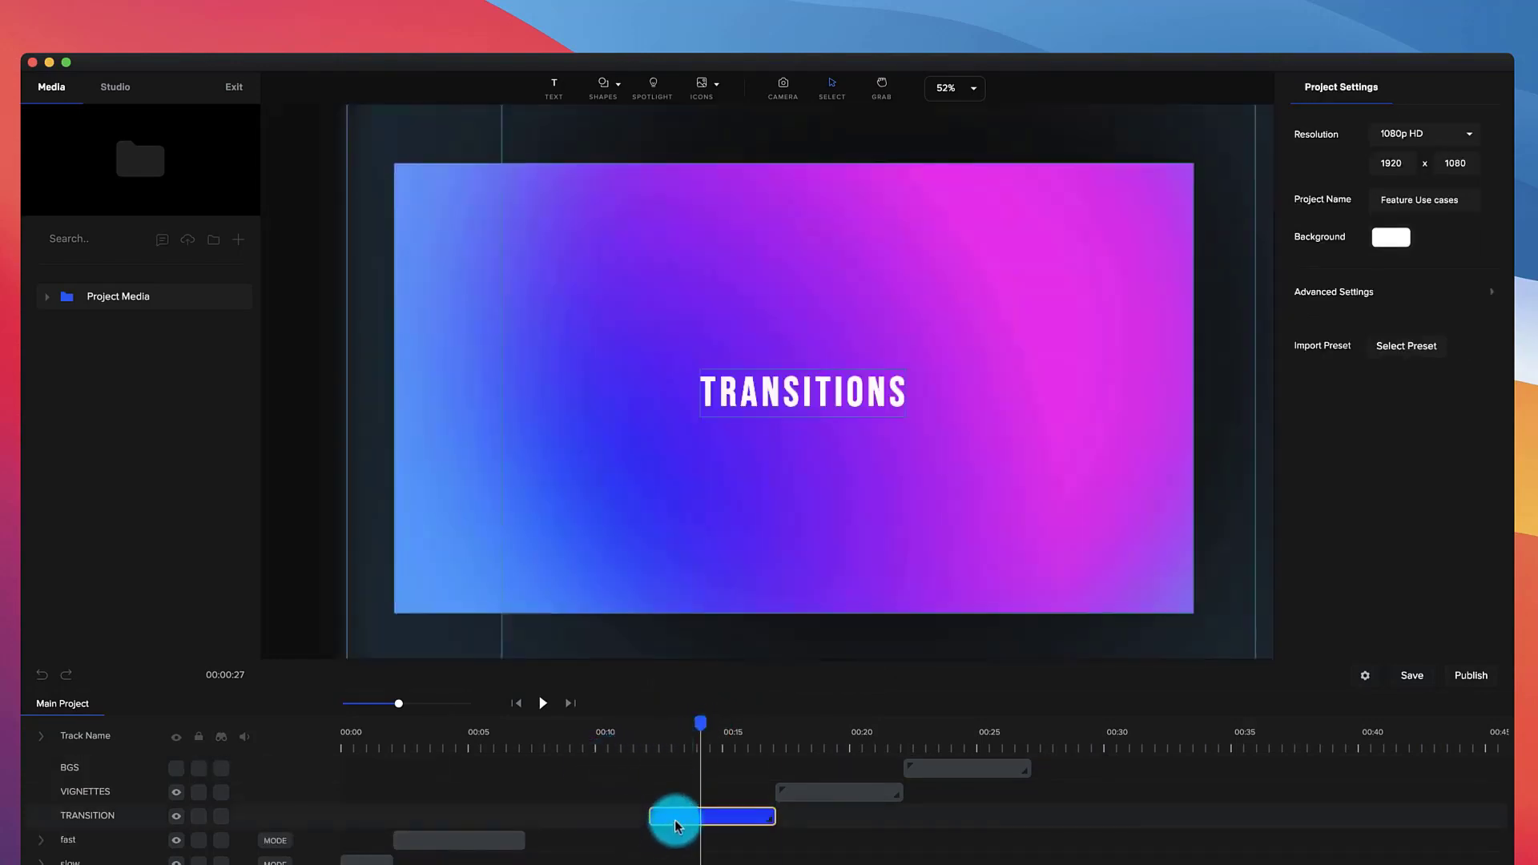
double_click(675, 820)
left_click(646, 735)
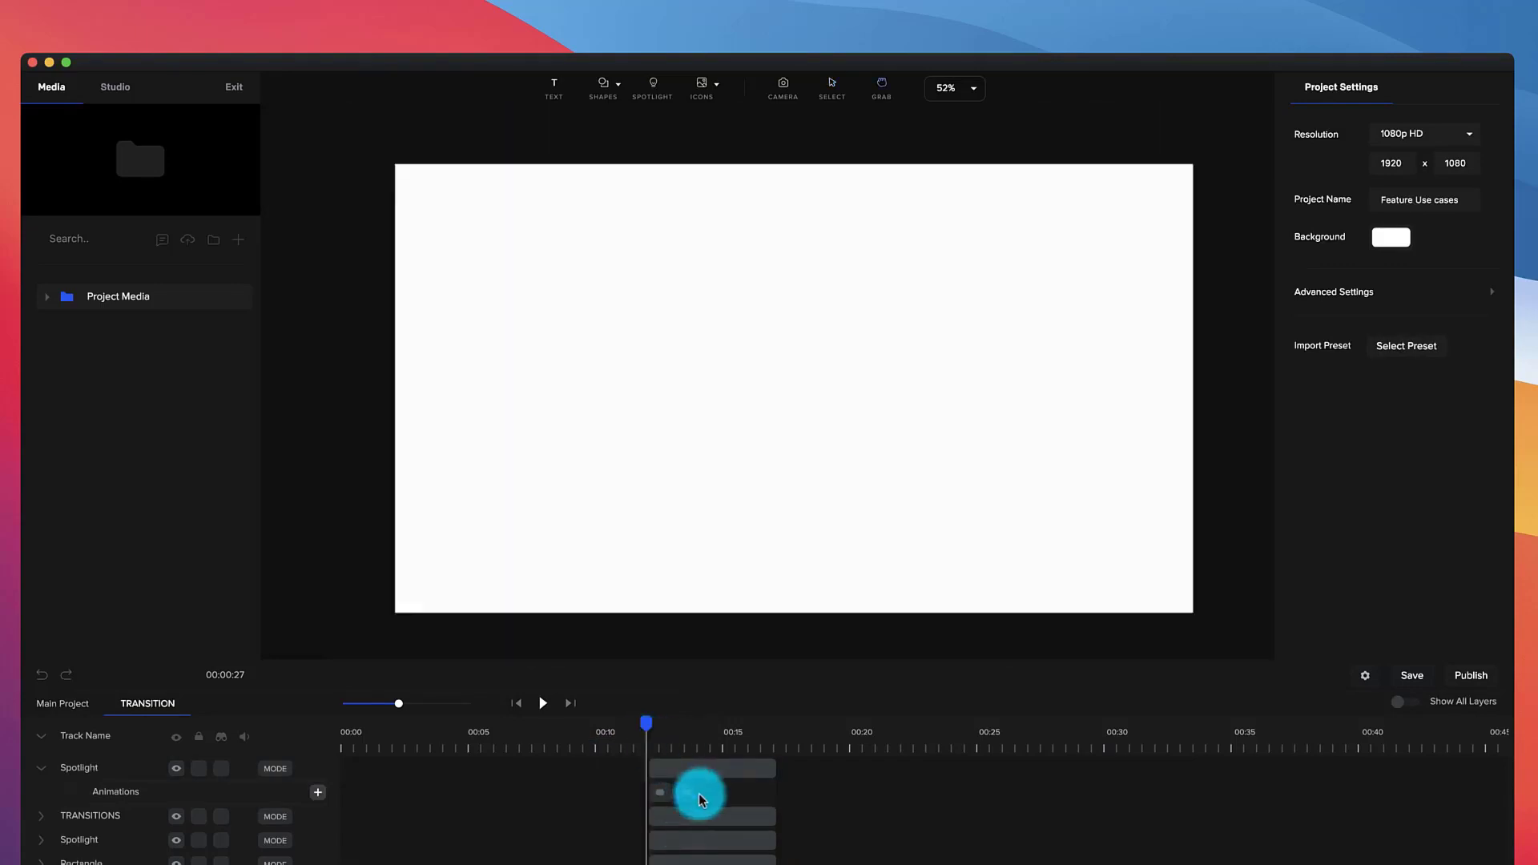
key("space")
key("space")
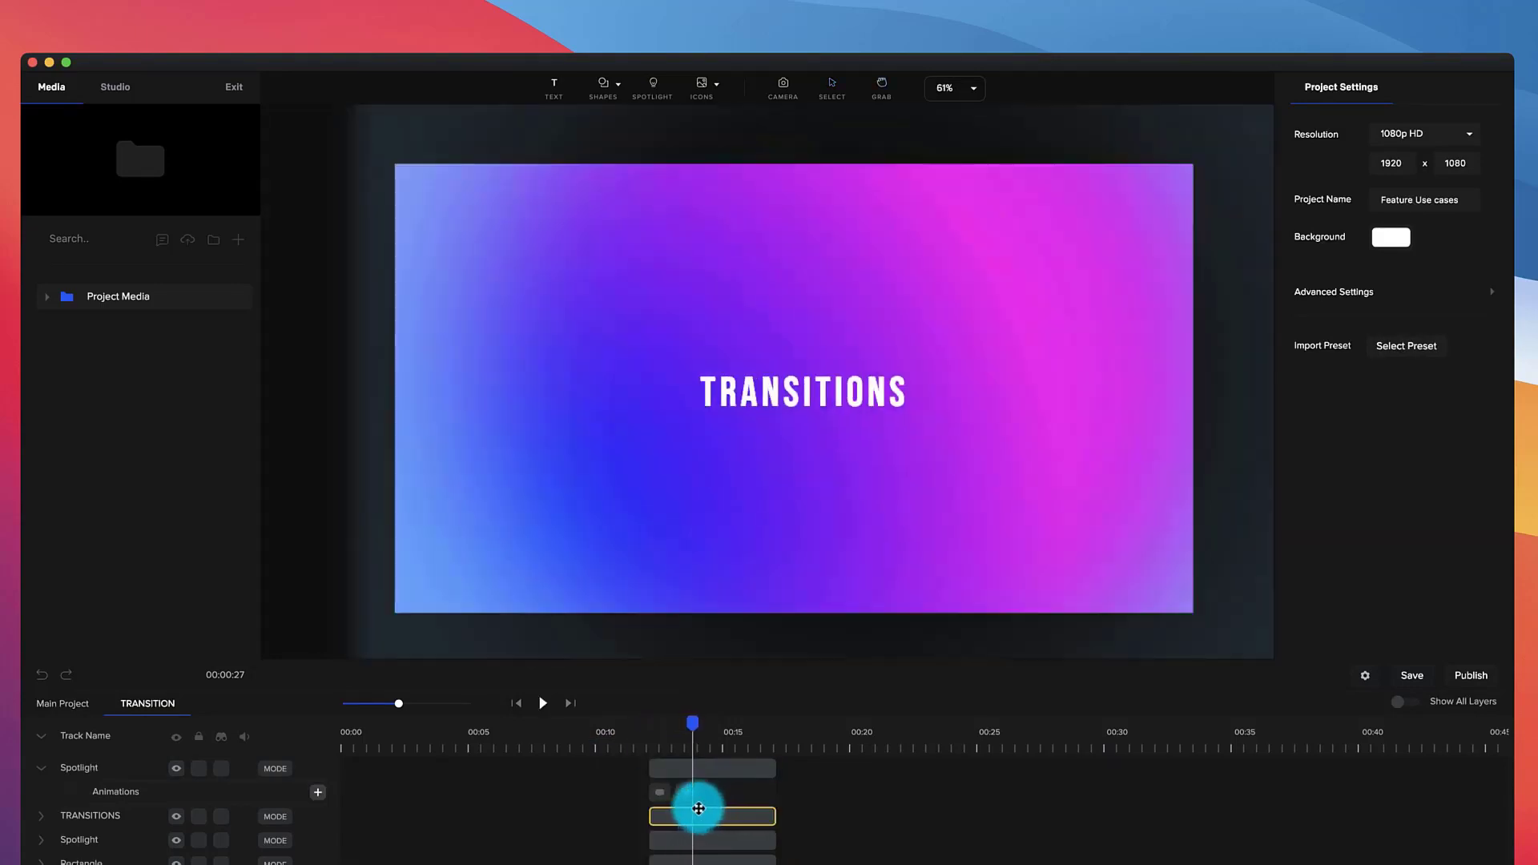
Switch the transition's existing Spotlight shape to Circle and preview it
left_click(700, 777)
left_click(1422, 166)
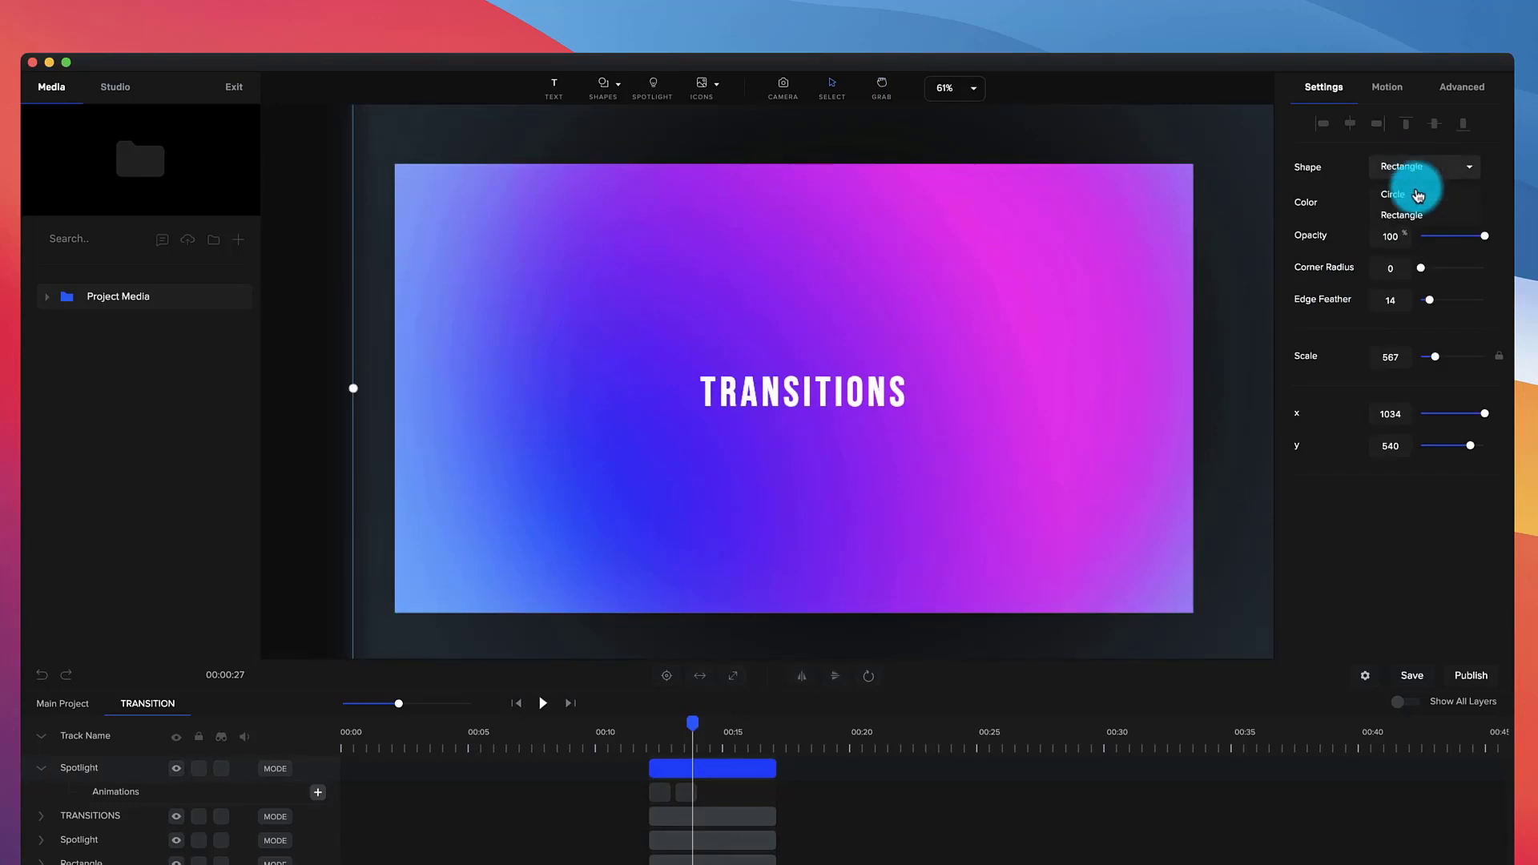
left_click(1410, 196)
left_click(634, 732)
key("space")
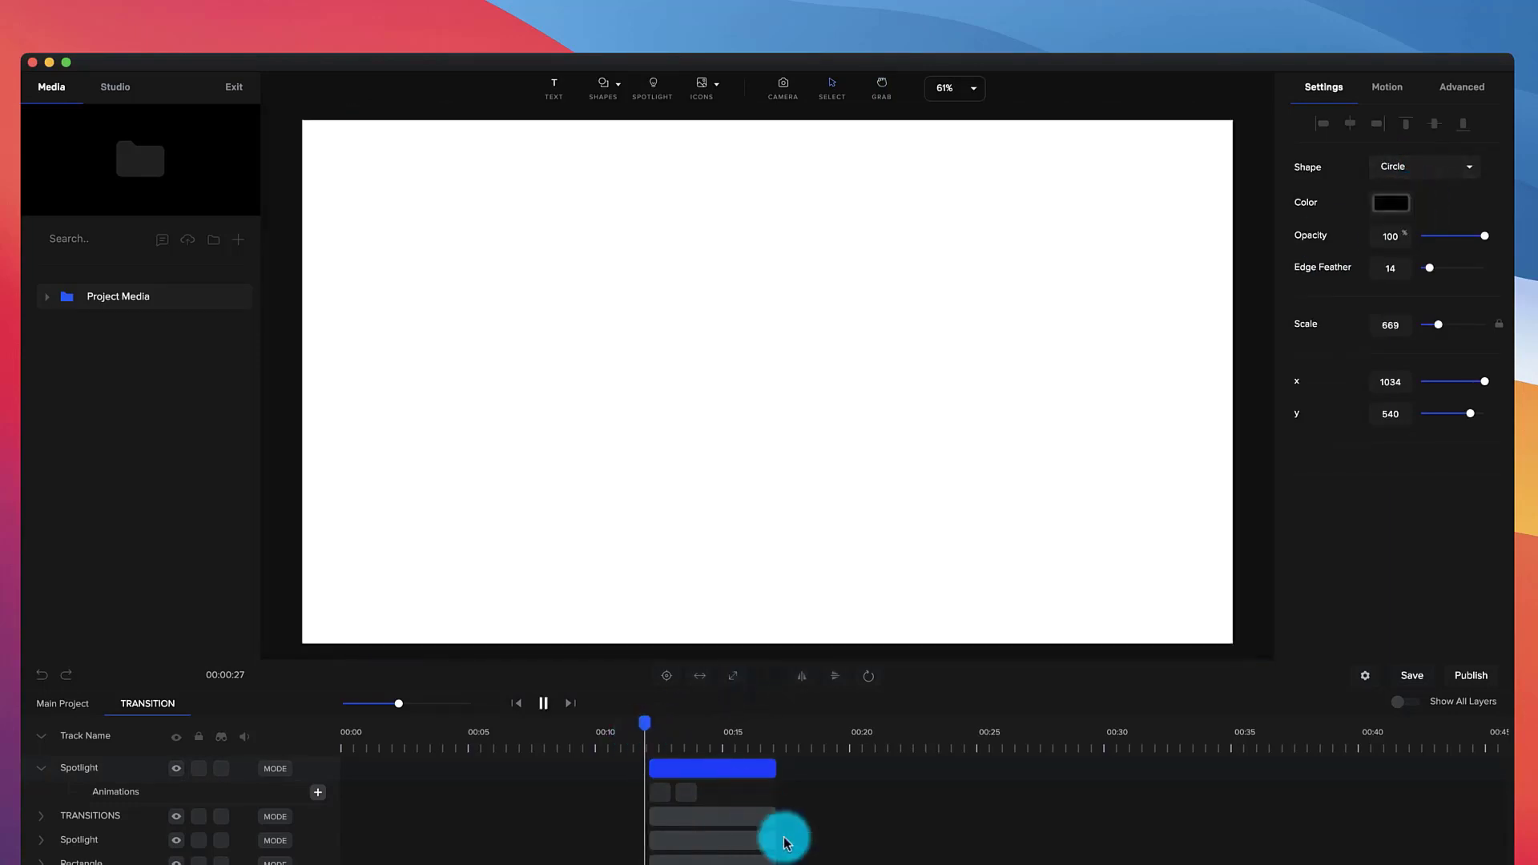
key("space")
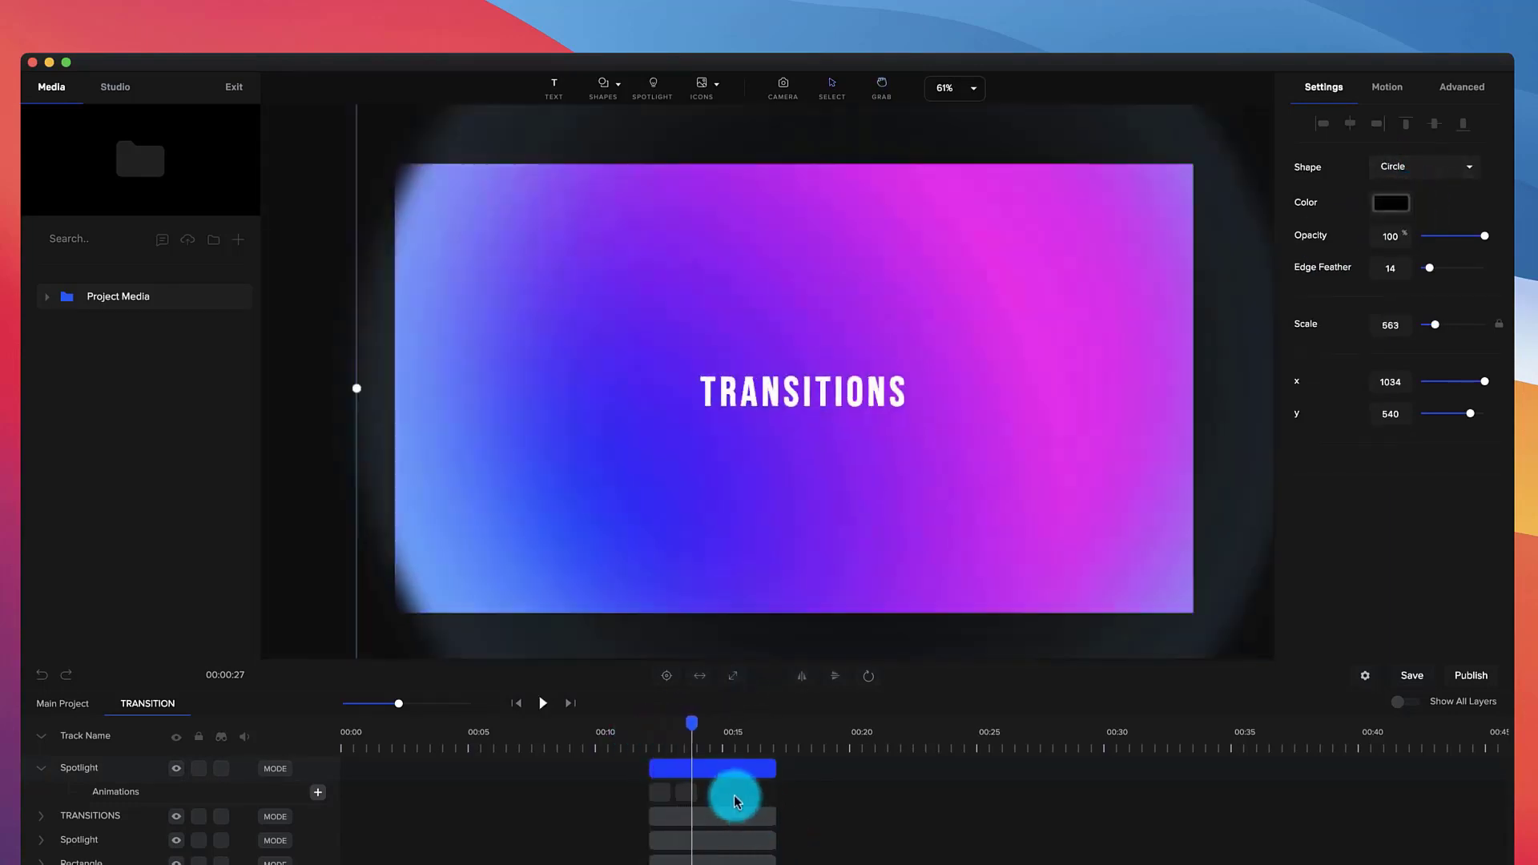
left_click(736, 802)
Add a new circular spotlight at 00:12, expanded, with scale 574 and opacity 100
left_click(659, 732)
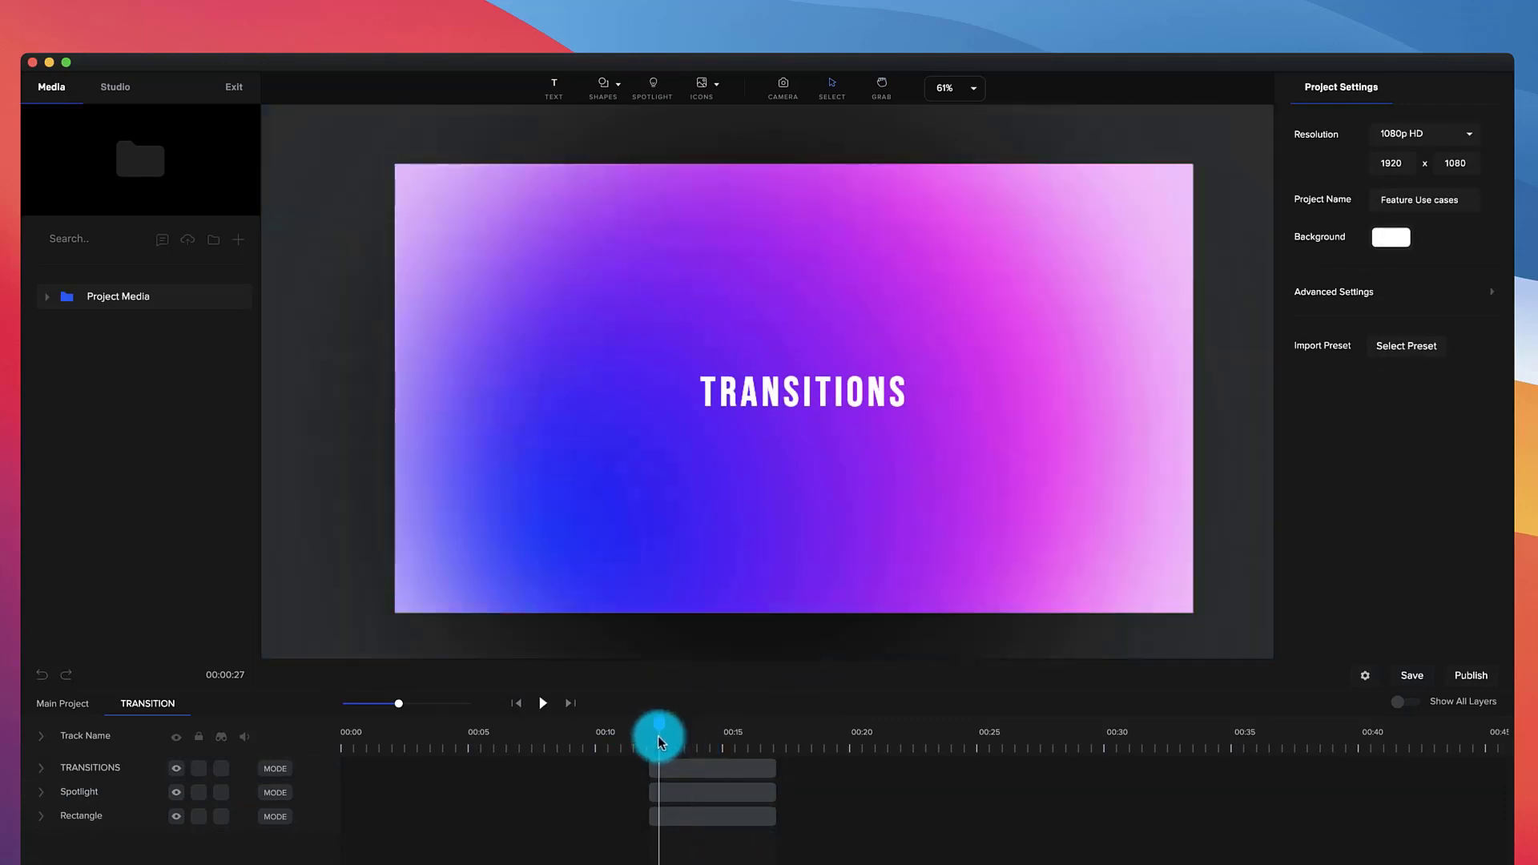
left_click(665, 96)
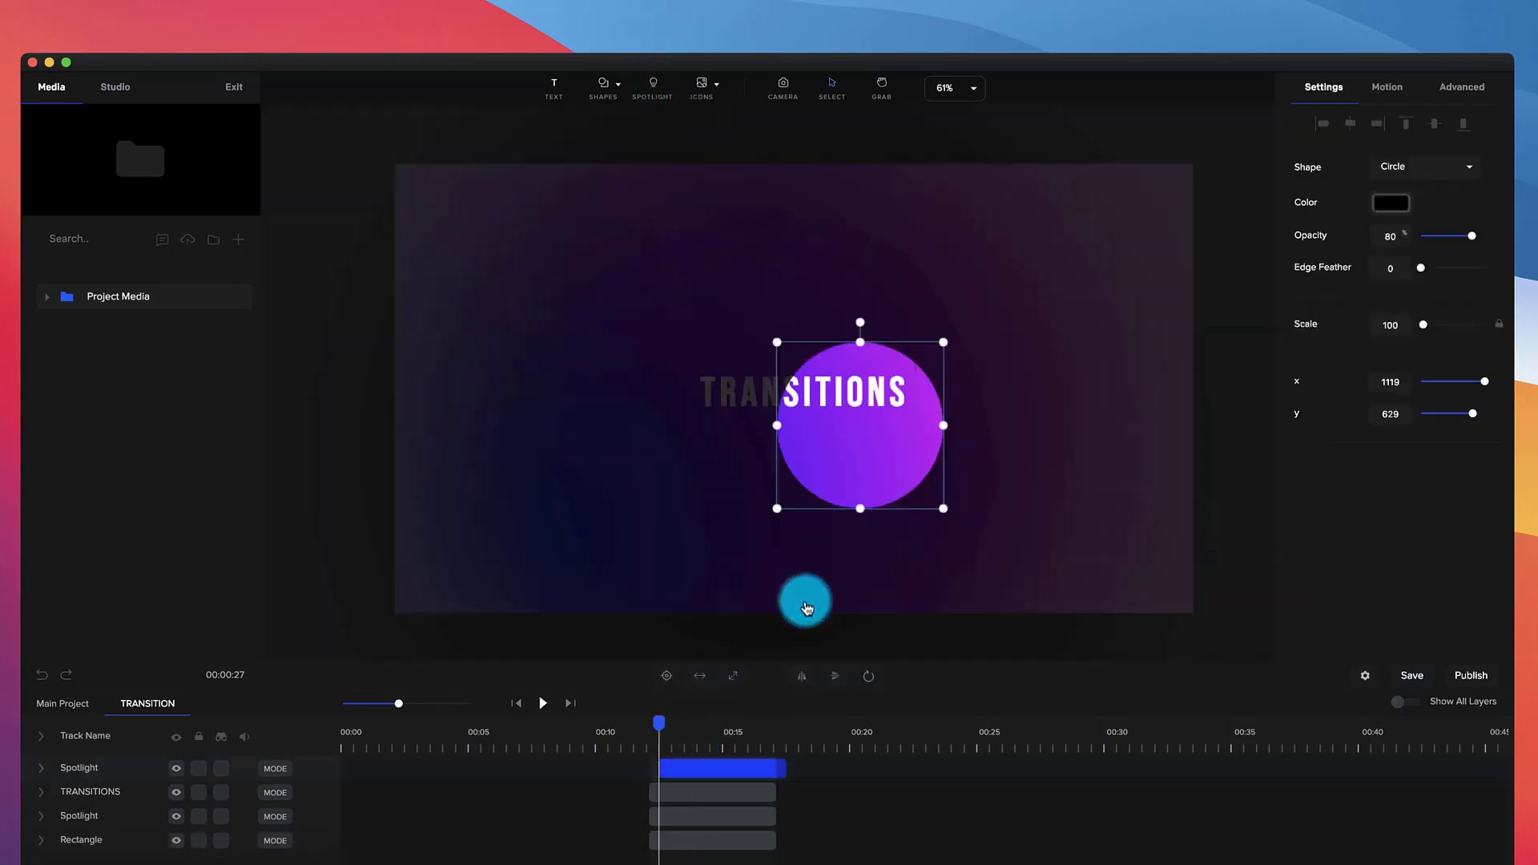
left_click(734, 676)
left_click(708, 791)
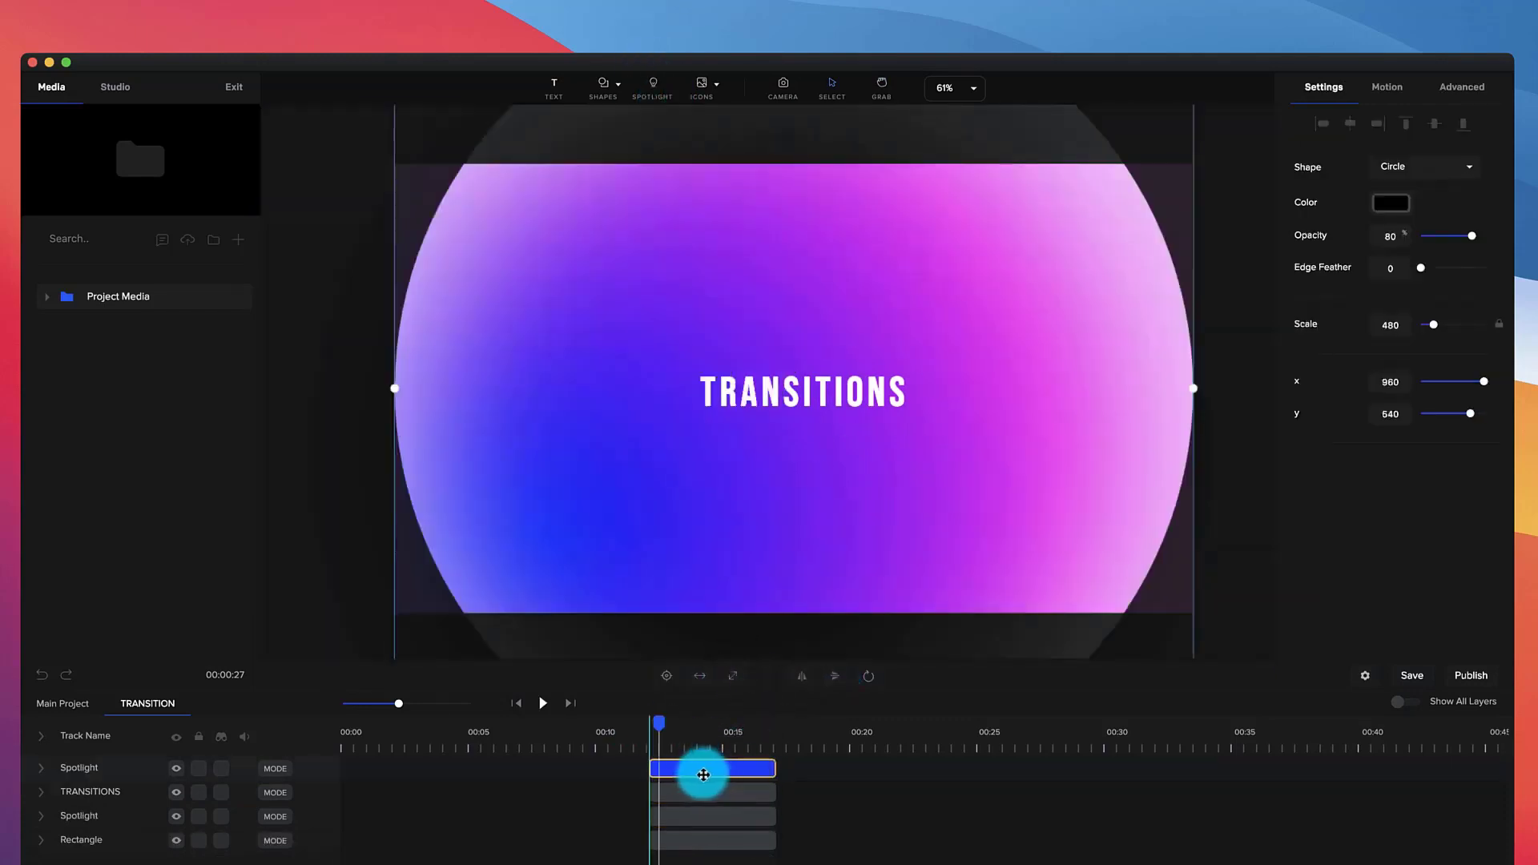
left_click_drag(1434, 325, 1436, 314)
left_click(1477, 235)
left_click_drag(1472, 235, 1537, 233)
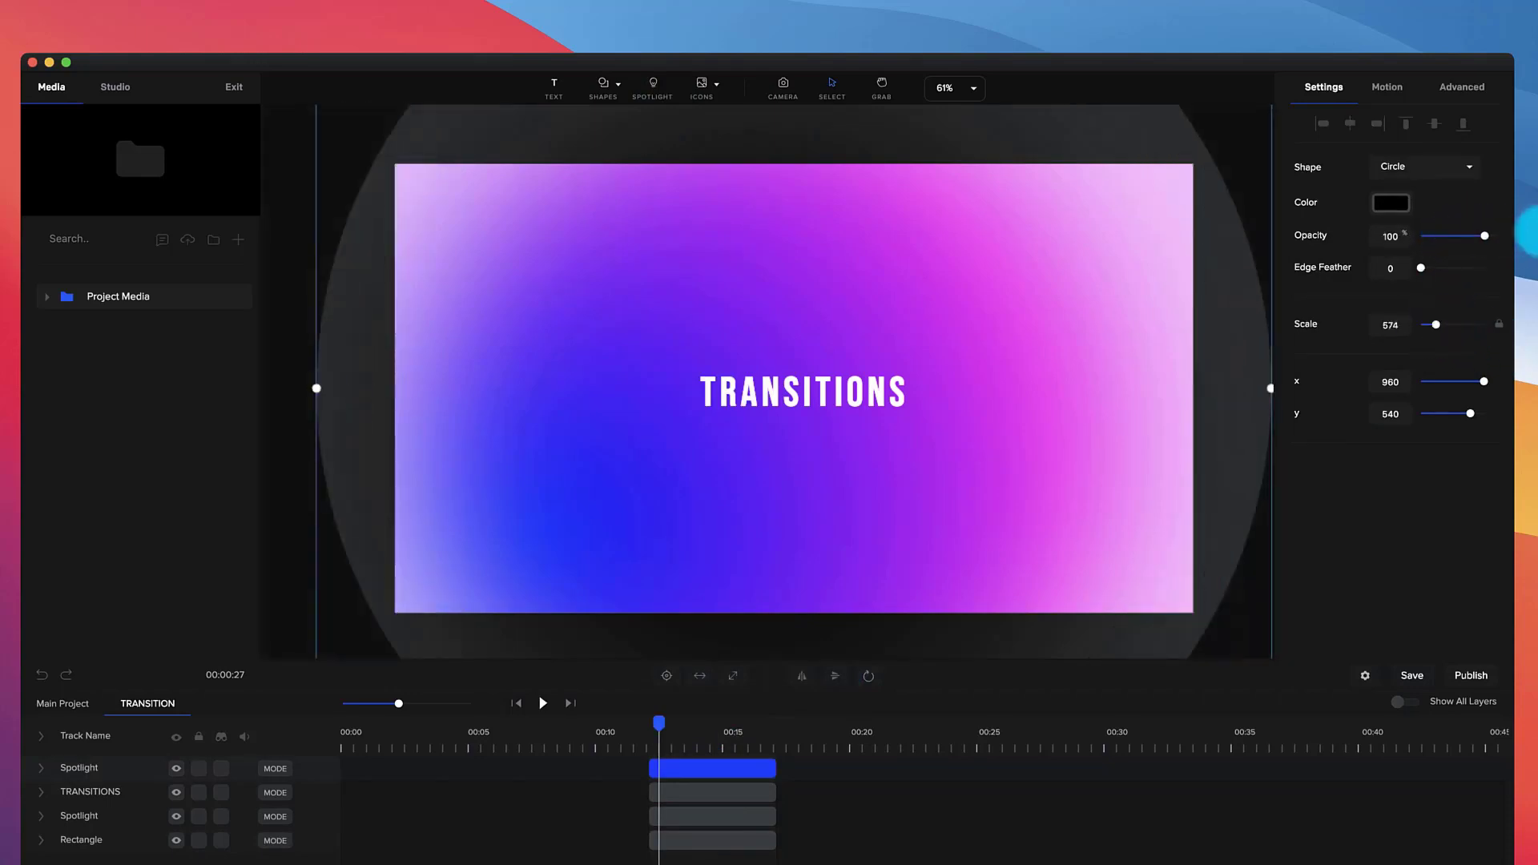
Give the new spotlight a light colour and show its track's animations
left_click(1388, 197)
left_click_drag(1376, 202, 1357, 172)
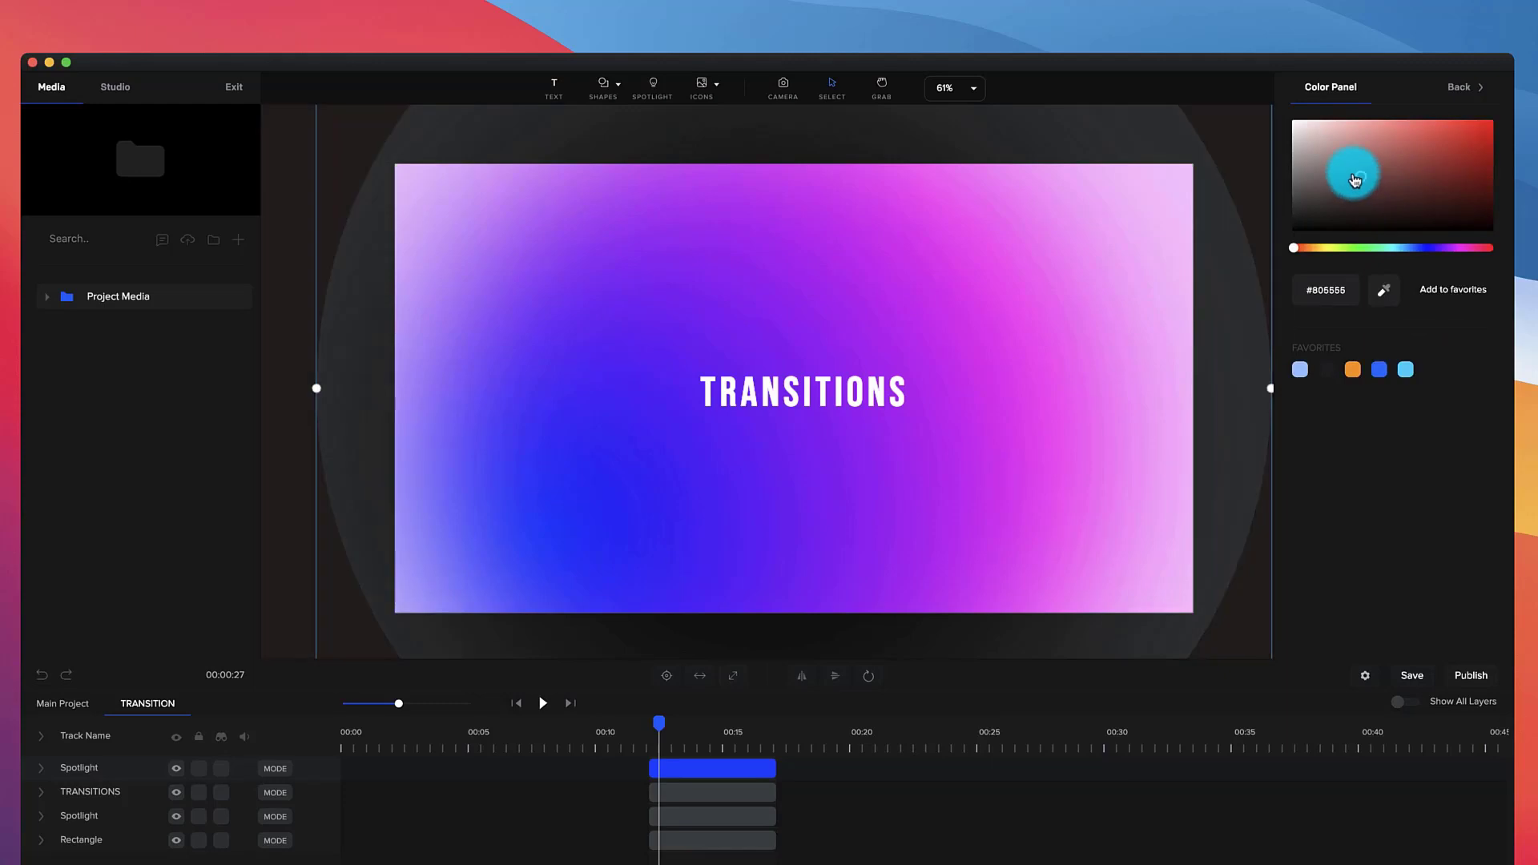
left_click(1464, 87)
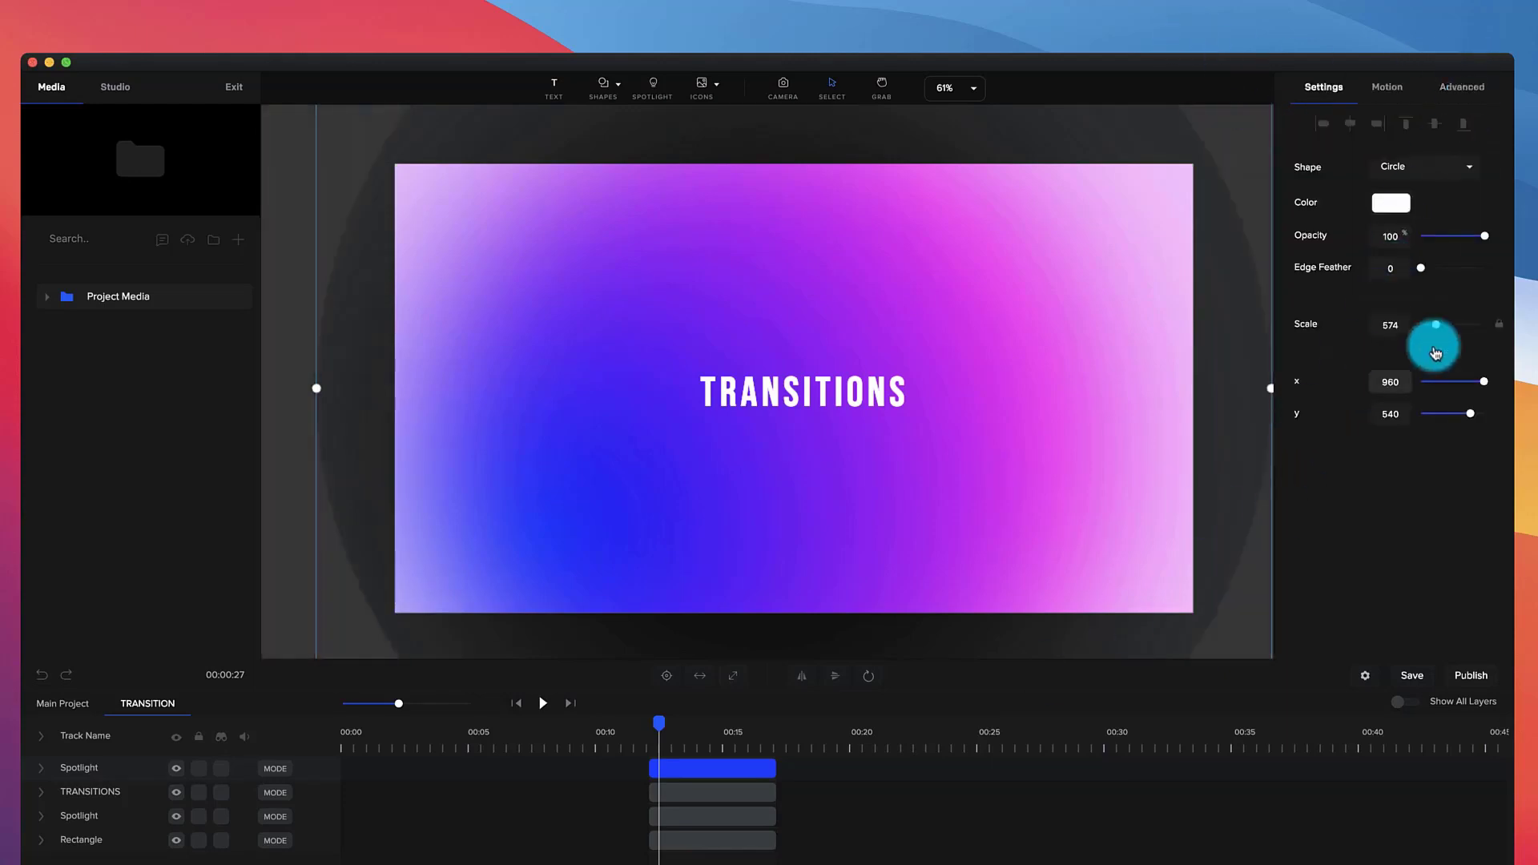
left_click(42, 774)
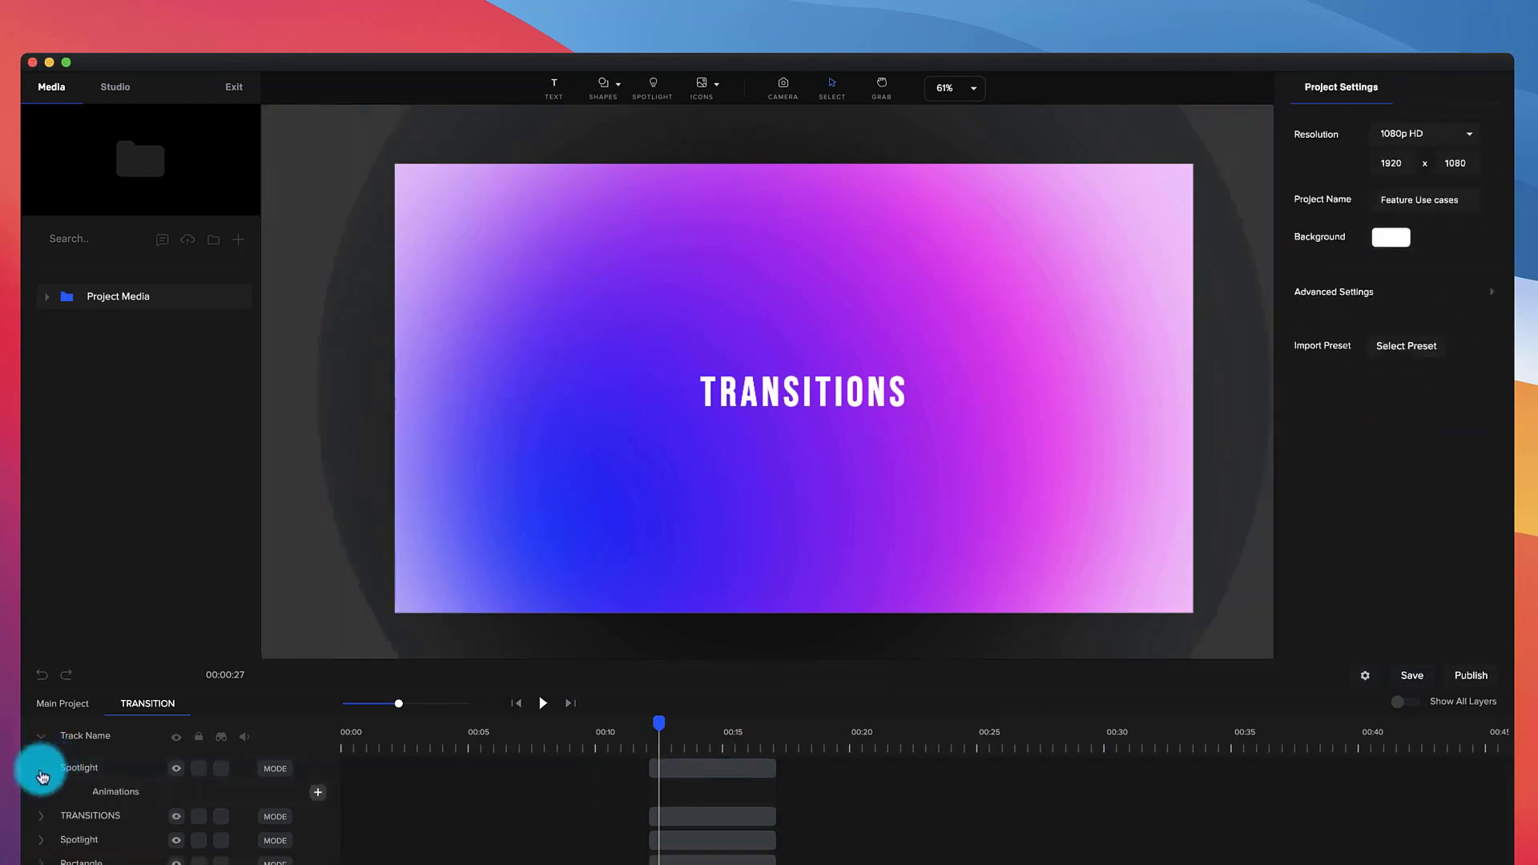
Enable Scale animation on the spotlight and shrink the circle from 574 to 0 at the playhead
left_click(318, 796)
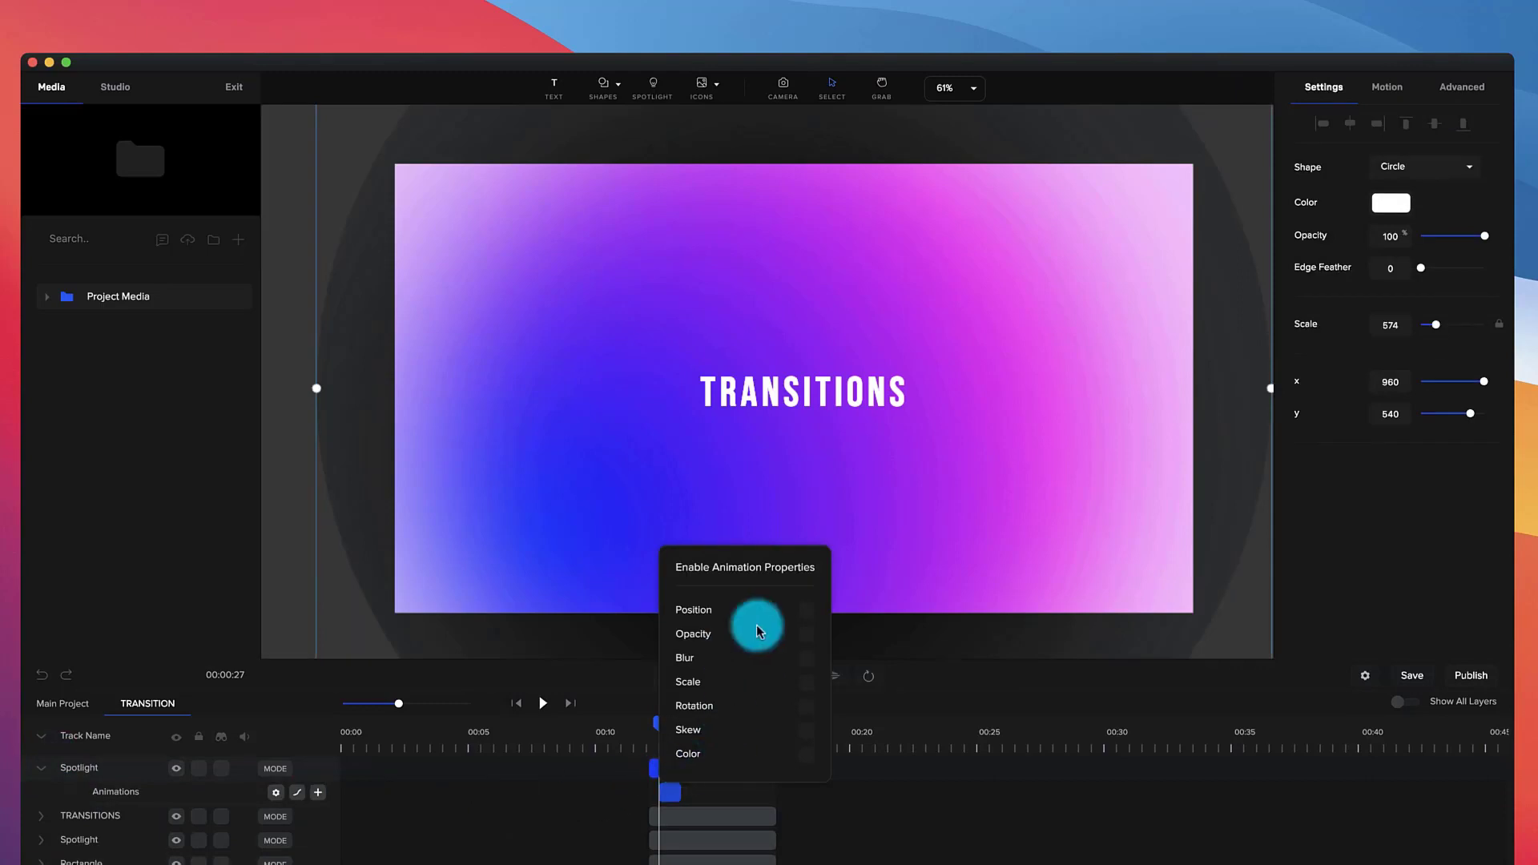
left_click(810, 685)
left_click(685, 817)
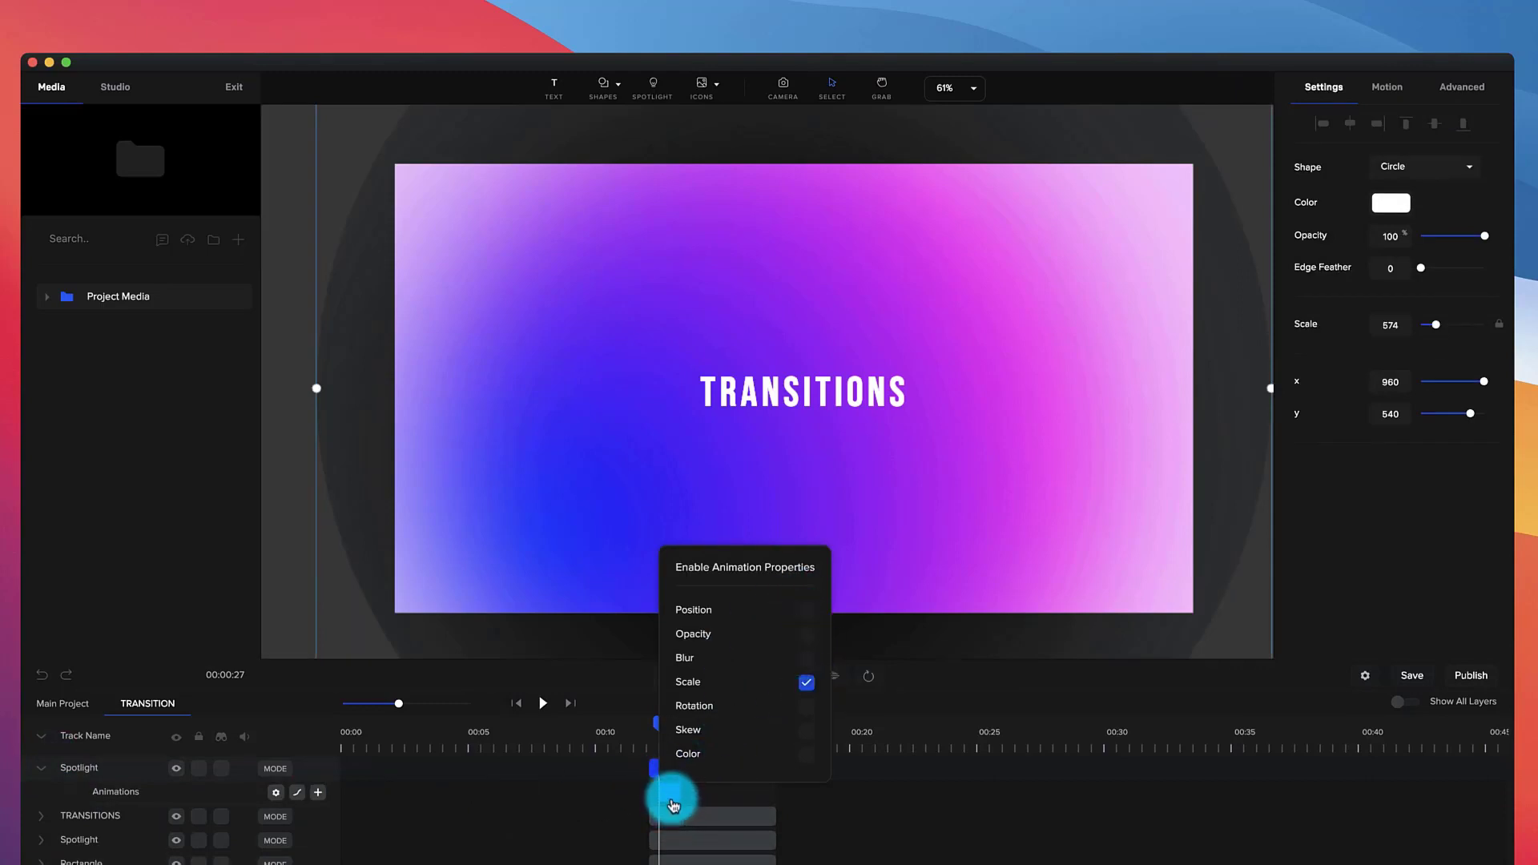
left_click(671, 801)
left_click_drag(657, 725, 673, 722)
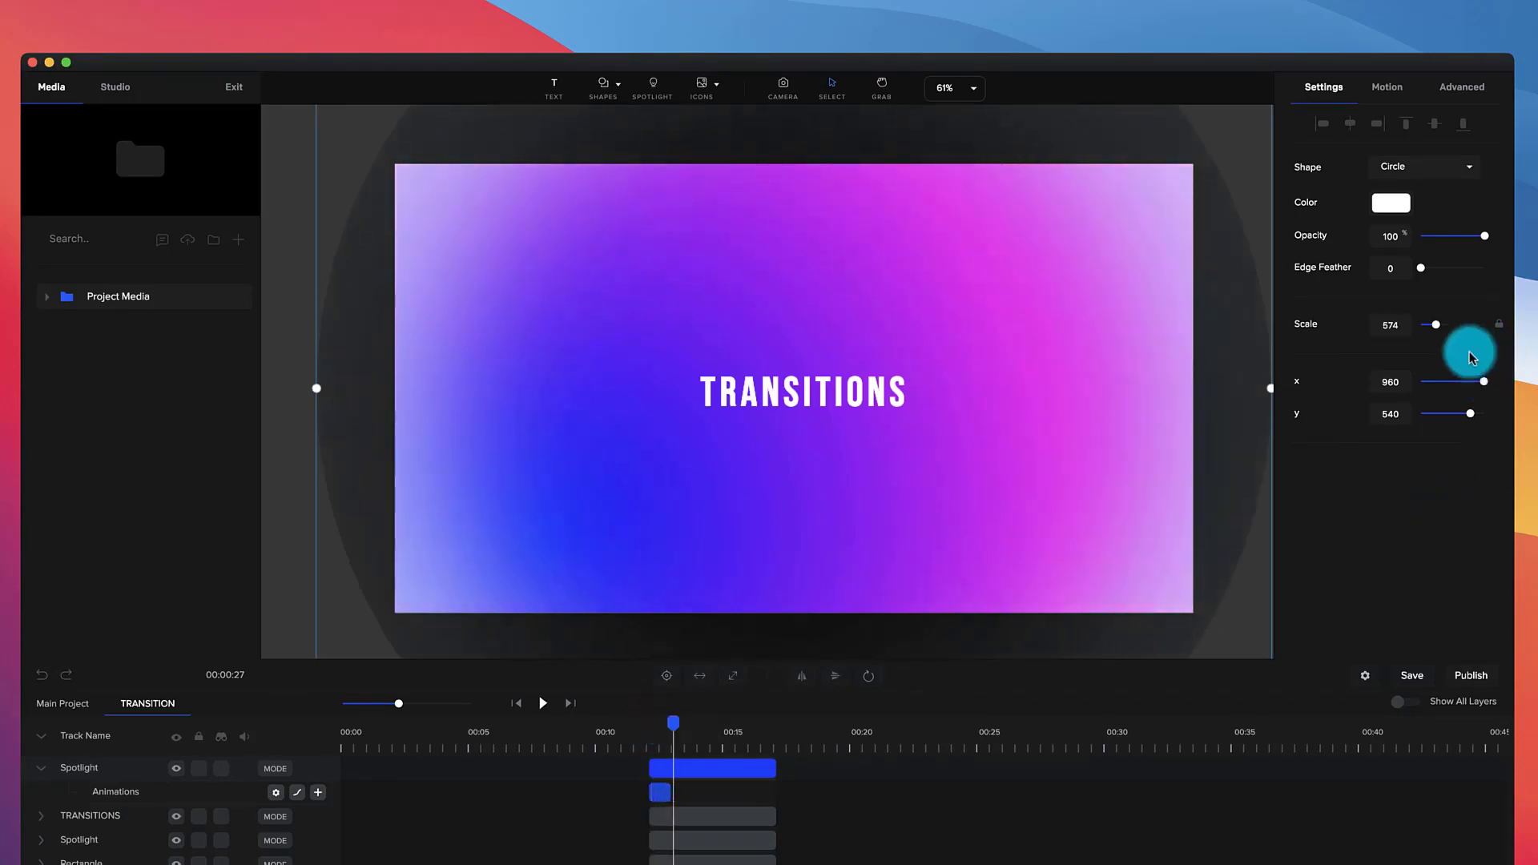
left_click_drag(1435, 325, 1416, 334)
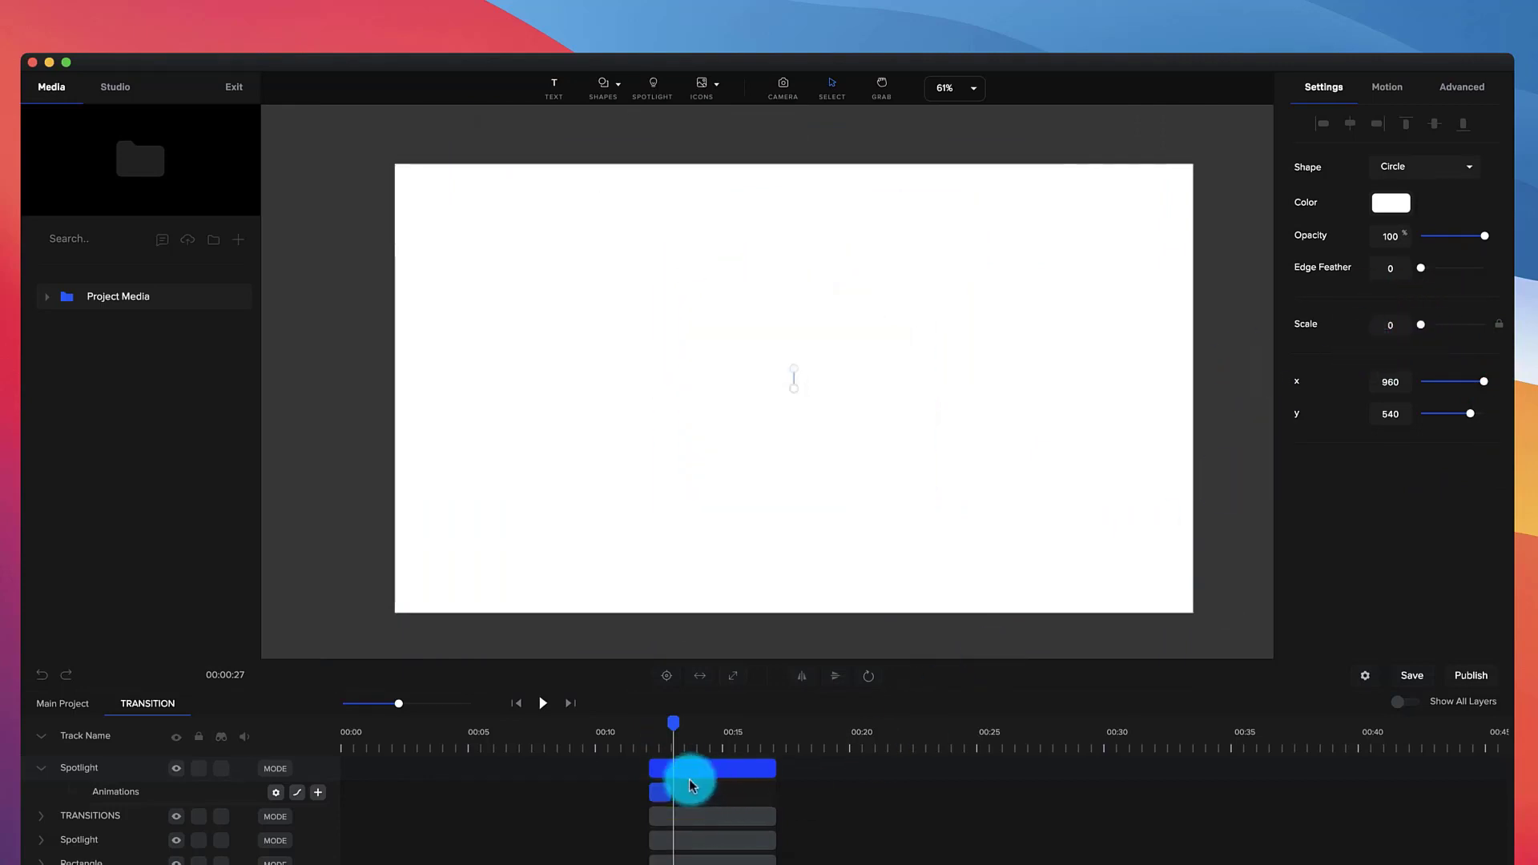
right_click(653, 790)
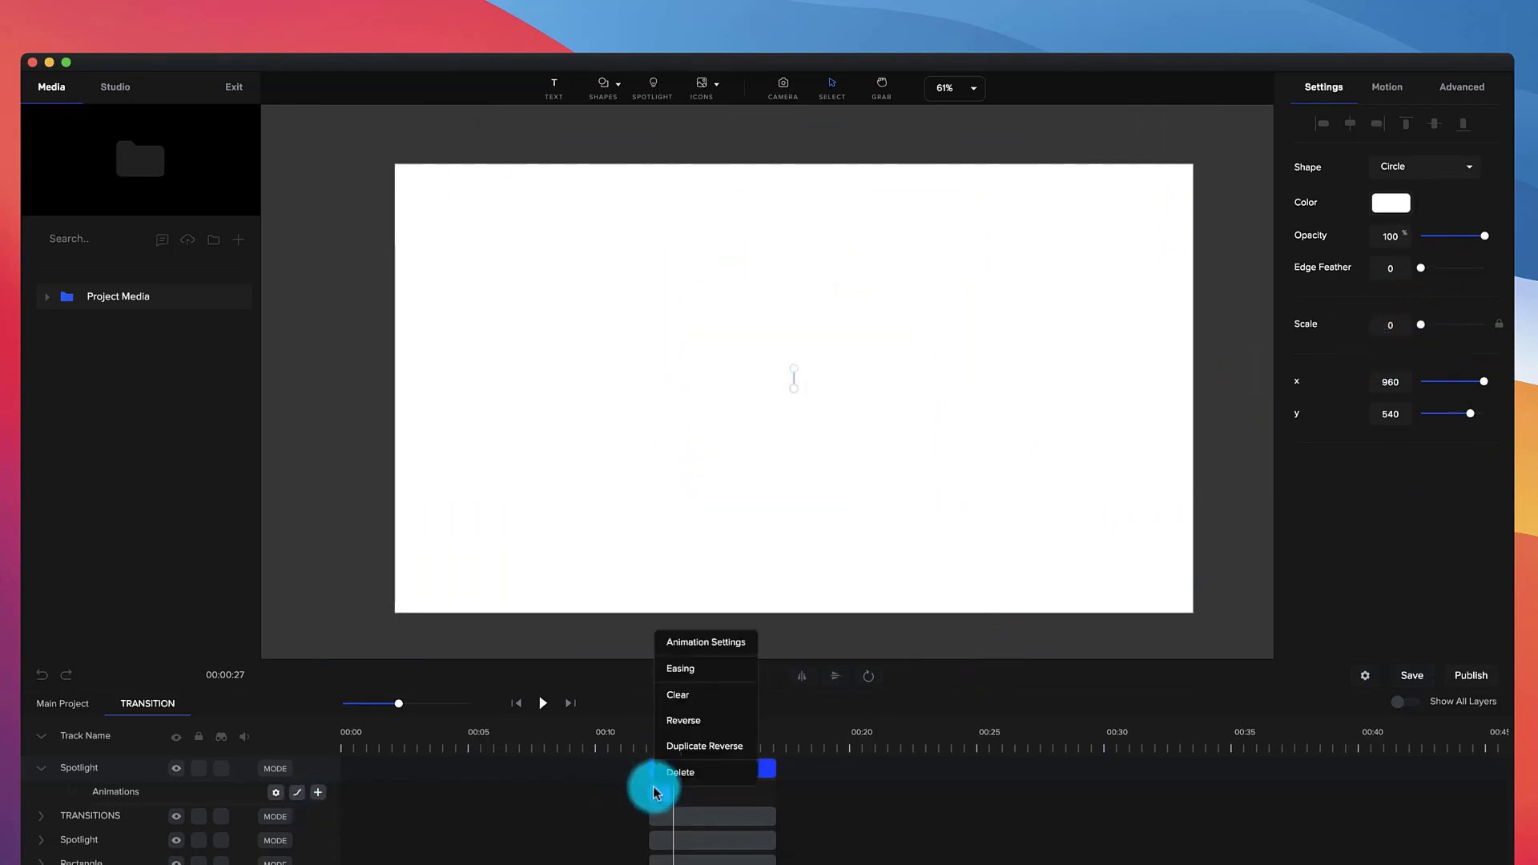
Add a reversed duplicate of the scale animation and preview the circle growing back
left_click(689, 743)
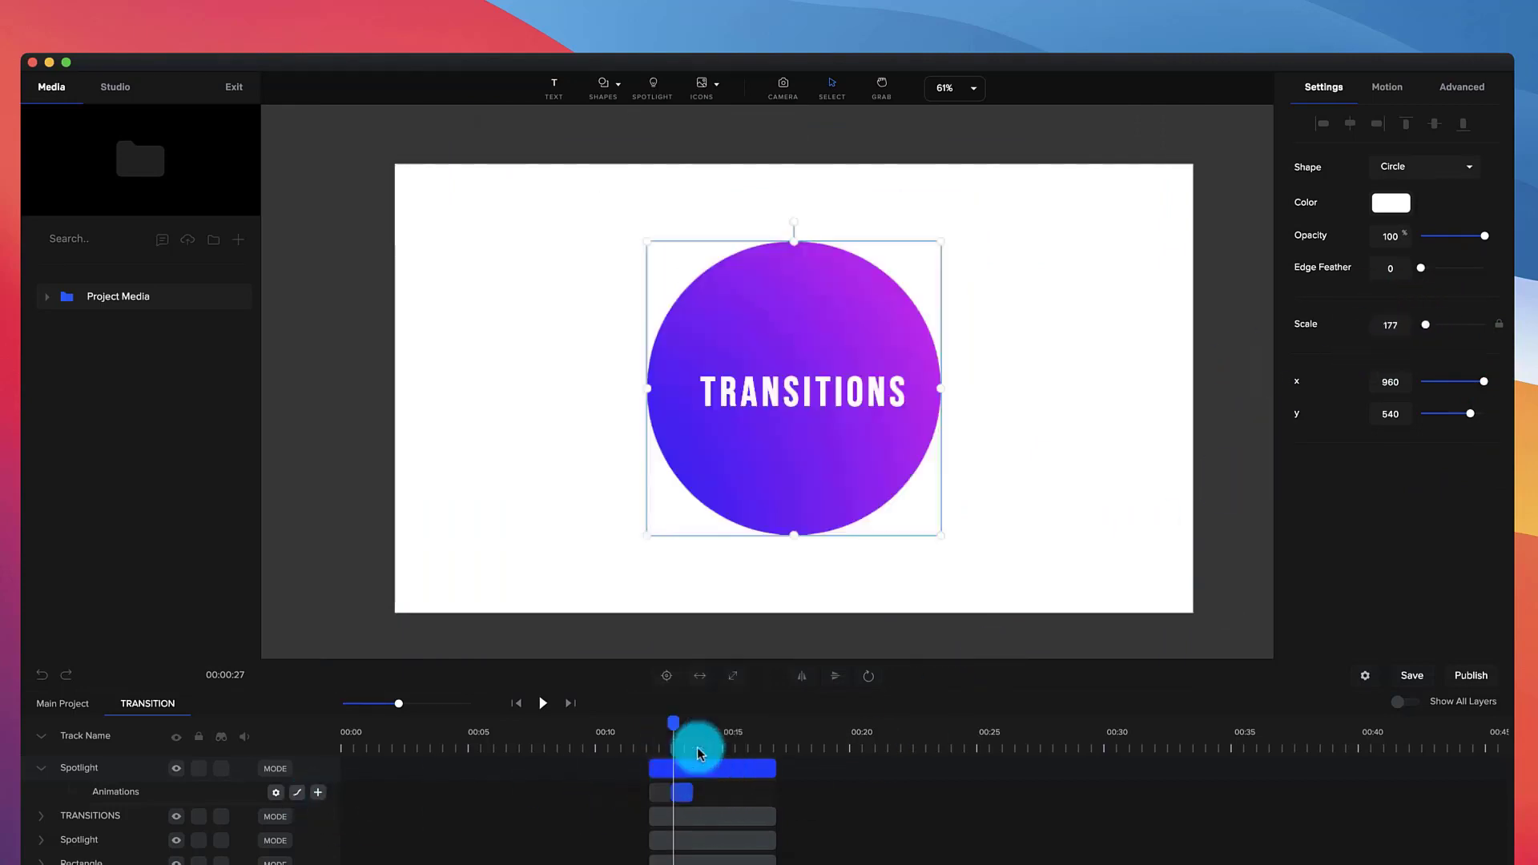
left_click(688, 801)
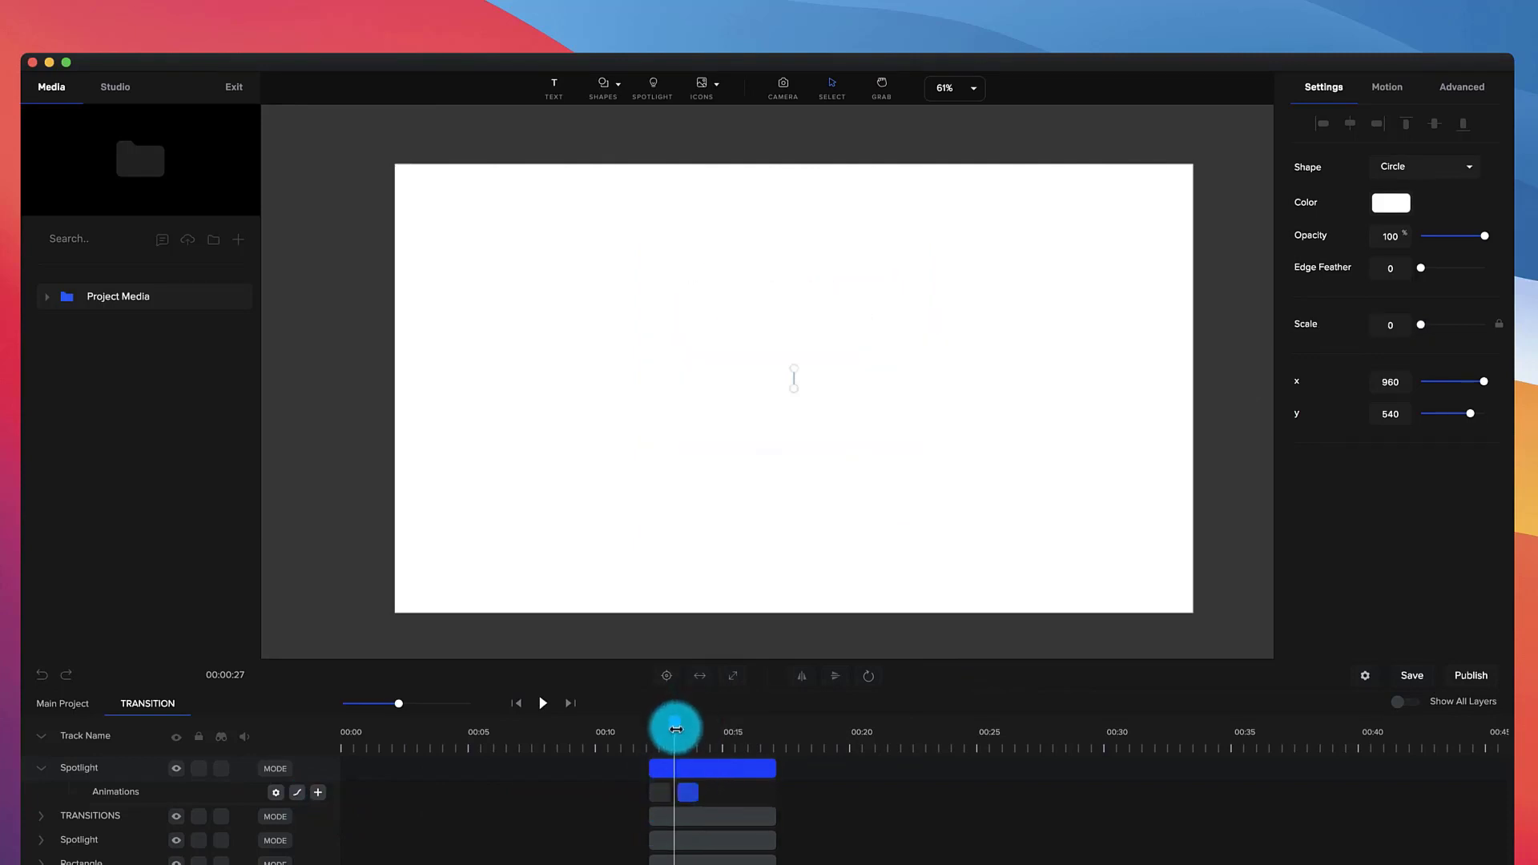
left_click_drag(677, 728, 647, 733)
key("space")
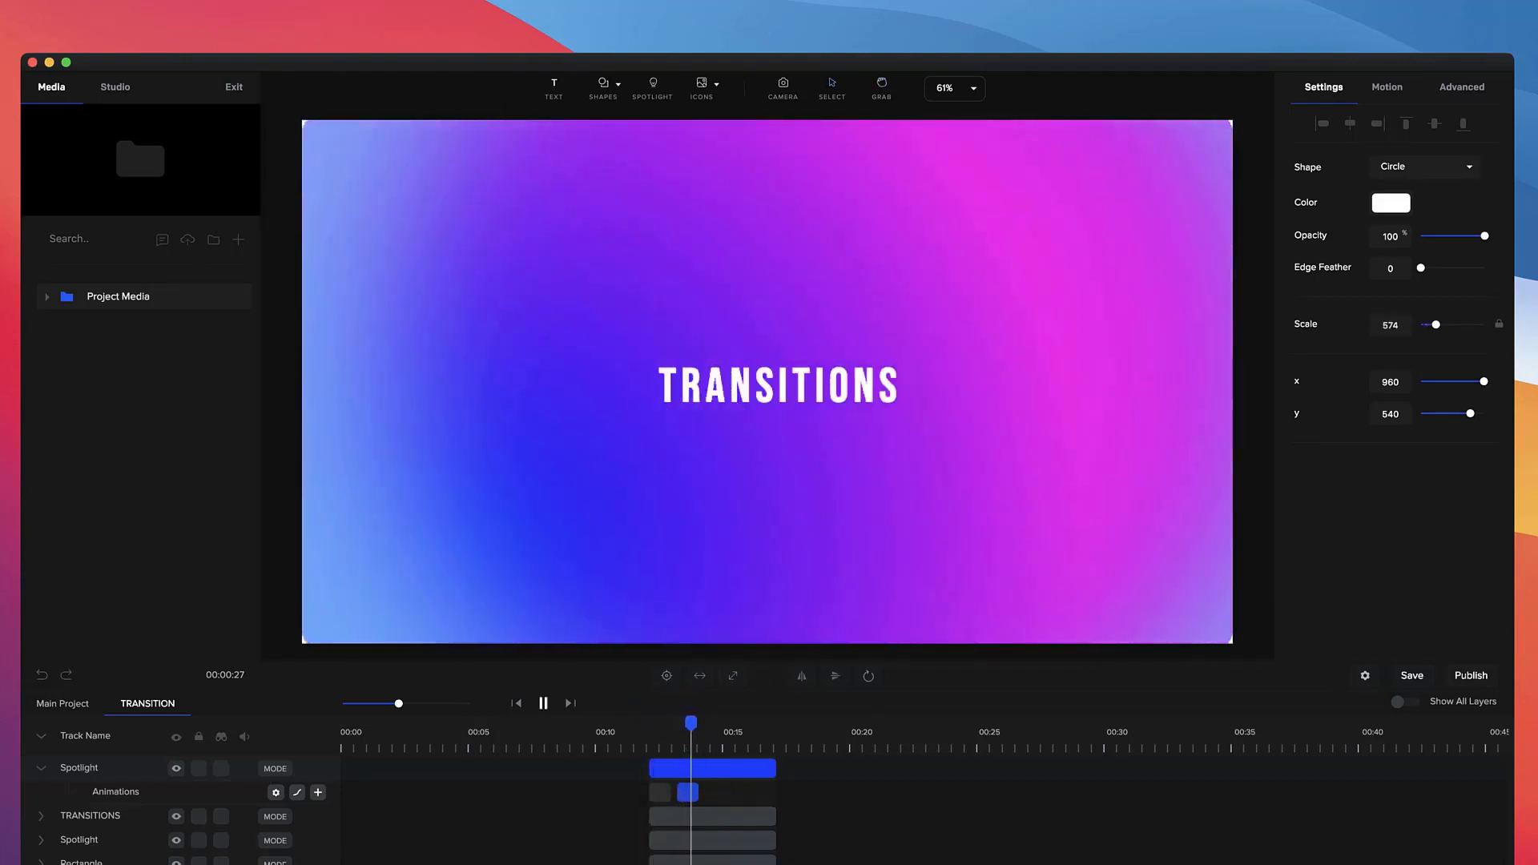
left_click(676, 738)
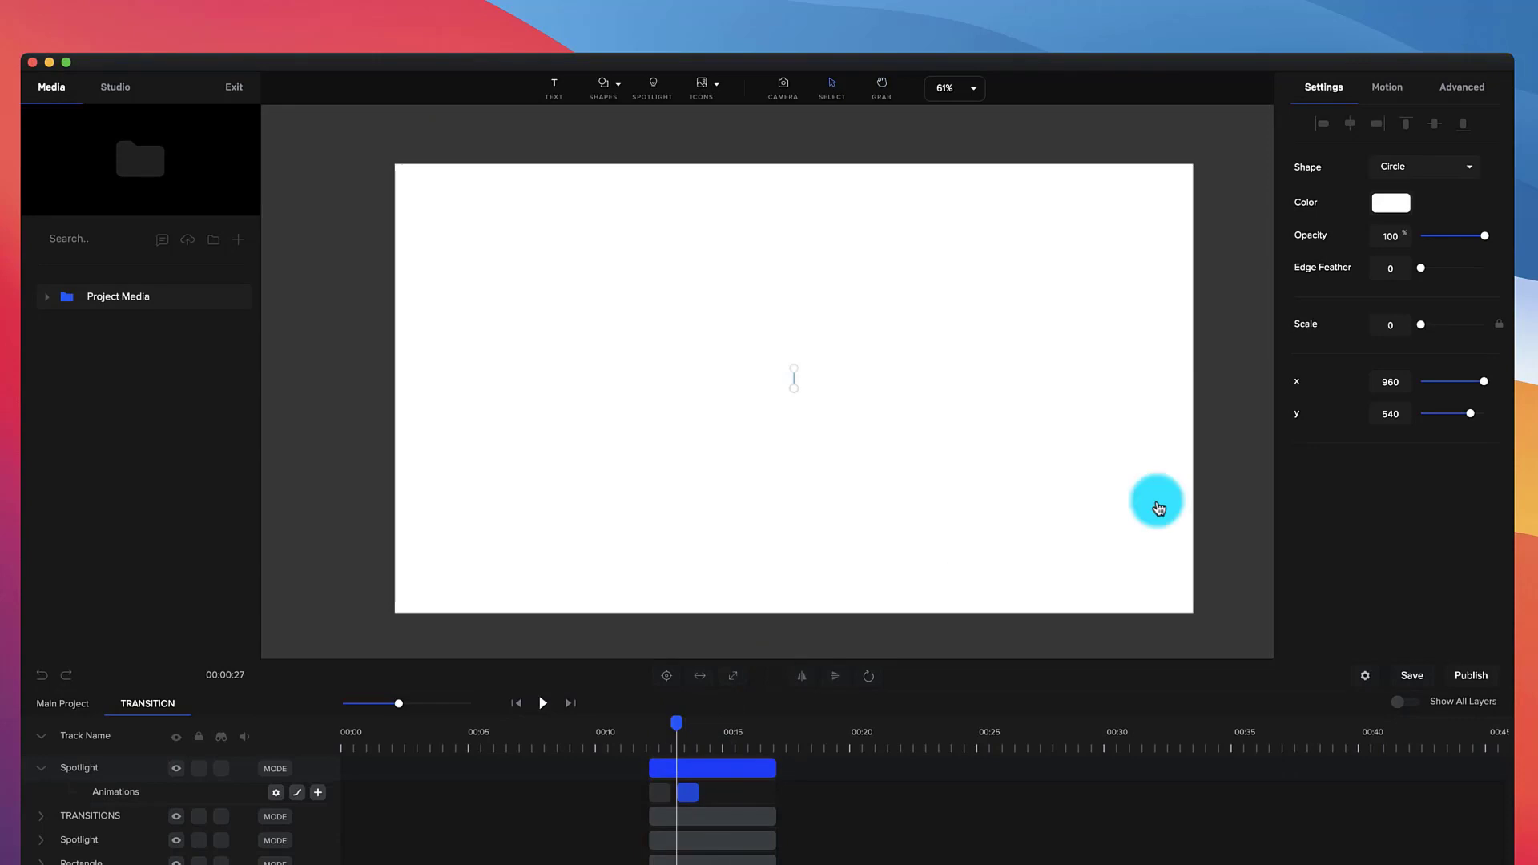
mouse_move(674, 728)
left_mouse_down()
mouse_move(697, 721)
mouse_move(682, 725)
left_mouse_up()
Set the circle's edge feather to 20 and replay the transition
left_click_drag(1420, 271, 1433, 269)
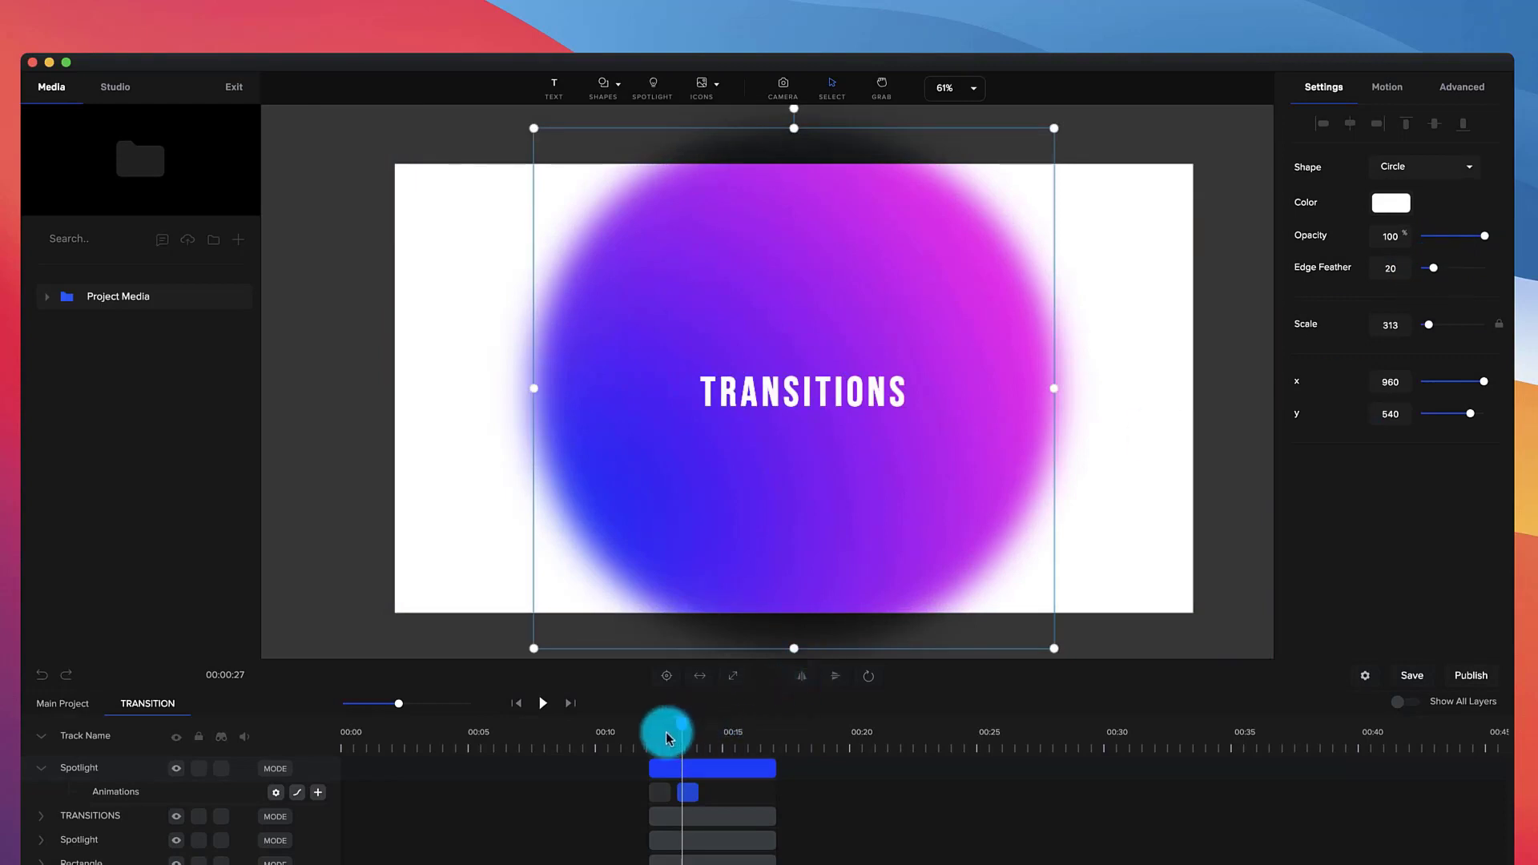
left_click(646, 734)
key("space")
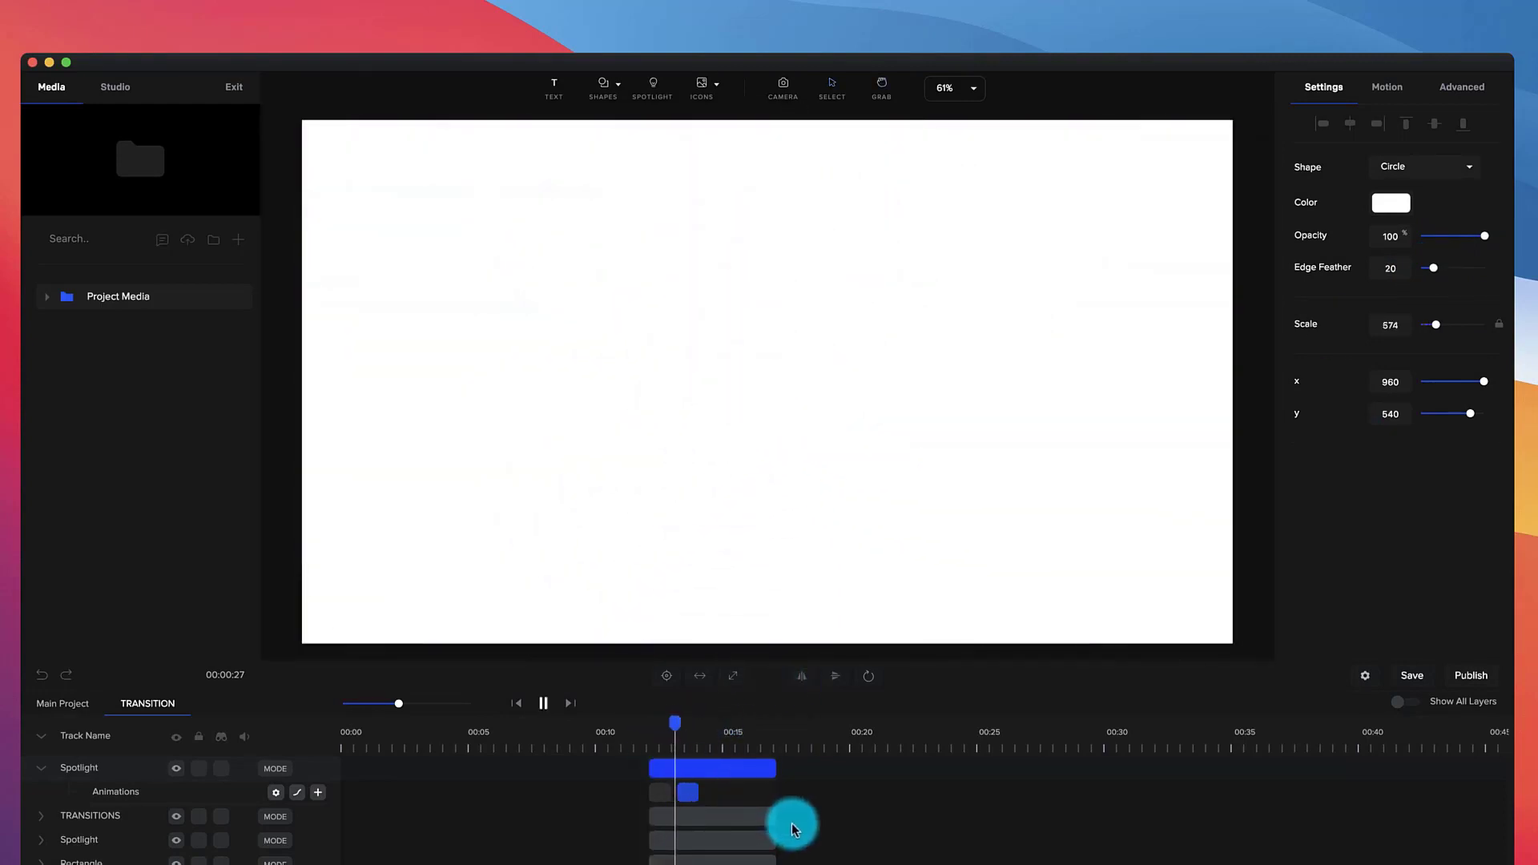
key("space")
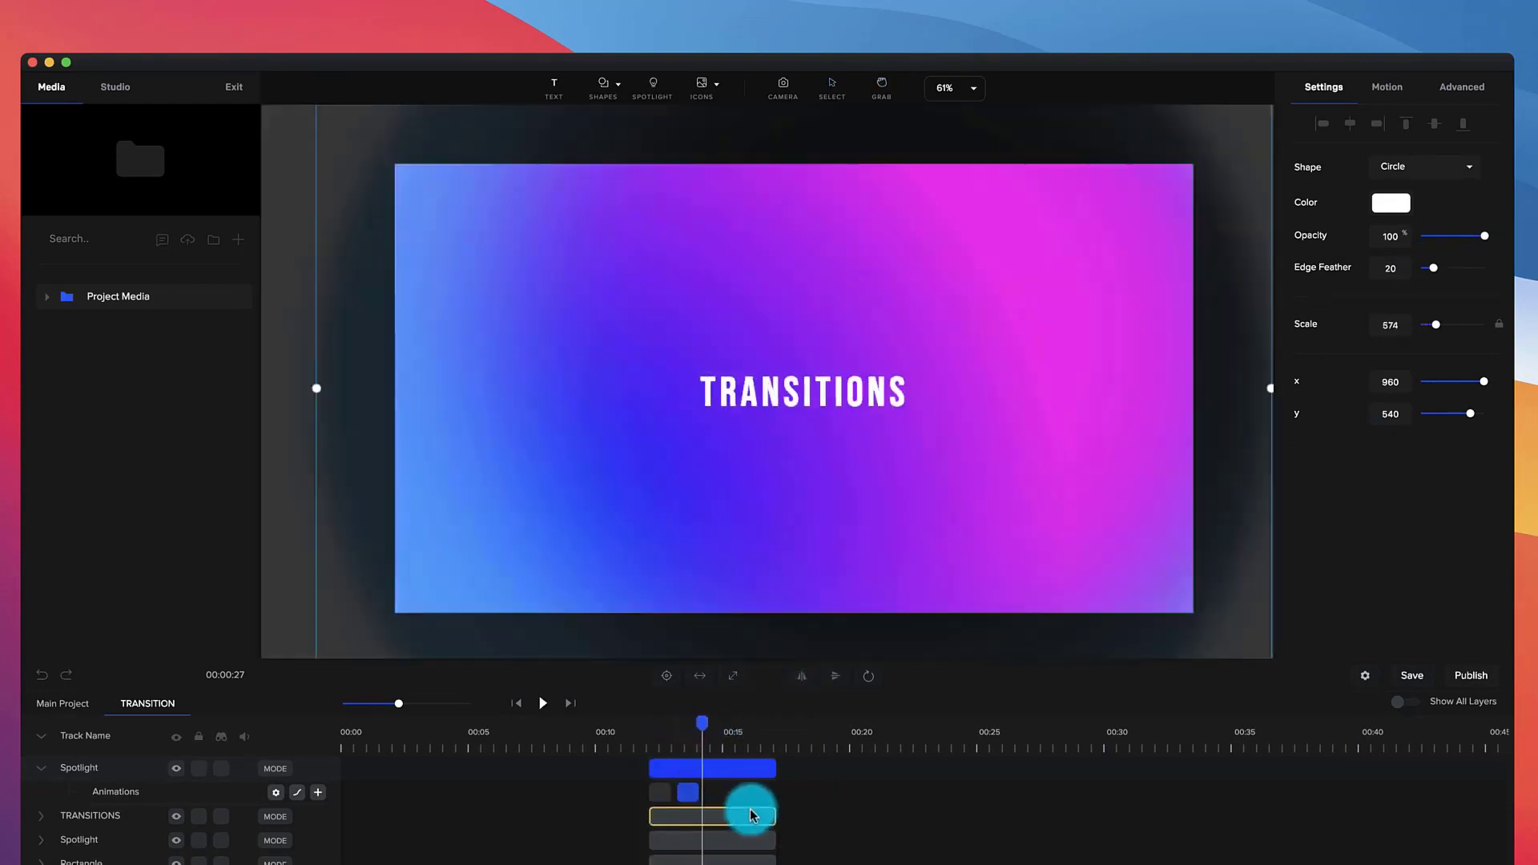
Apply in-and-out easing to the animation blocks, replay, and return to the Main Project
left_click(300, 795)
left_click(492, 508)
left_click(659, 792)
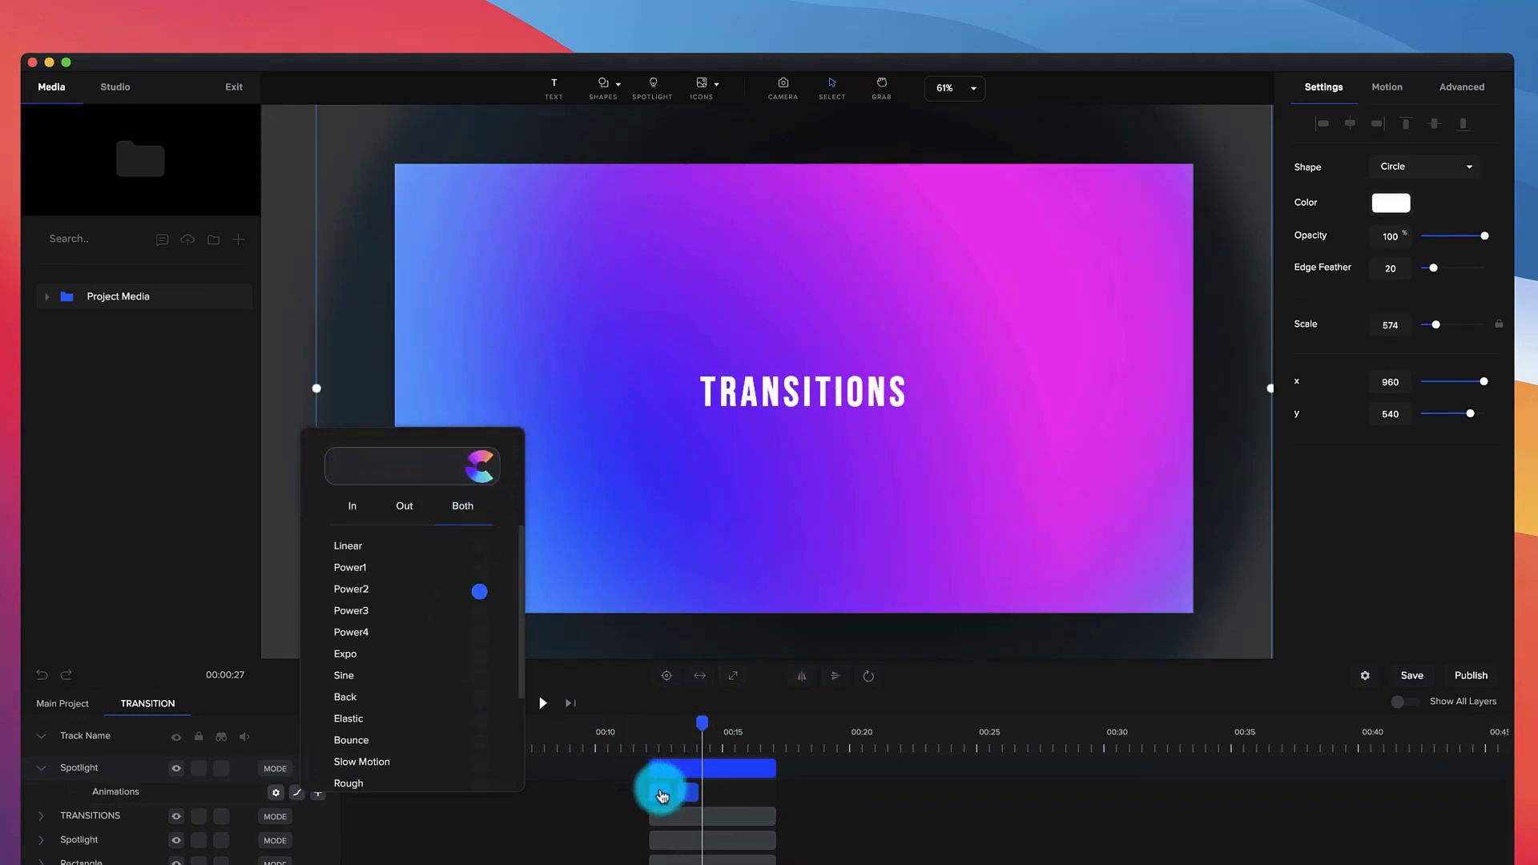
left_click(296, 792)
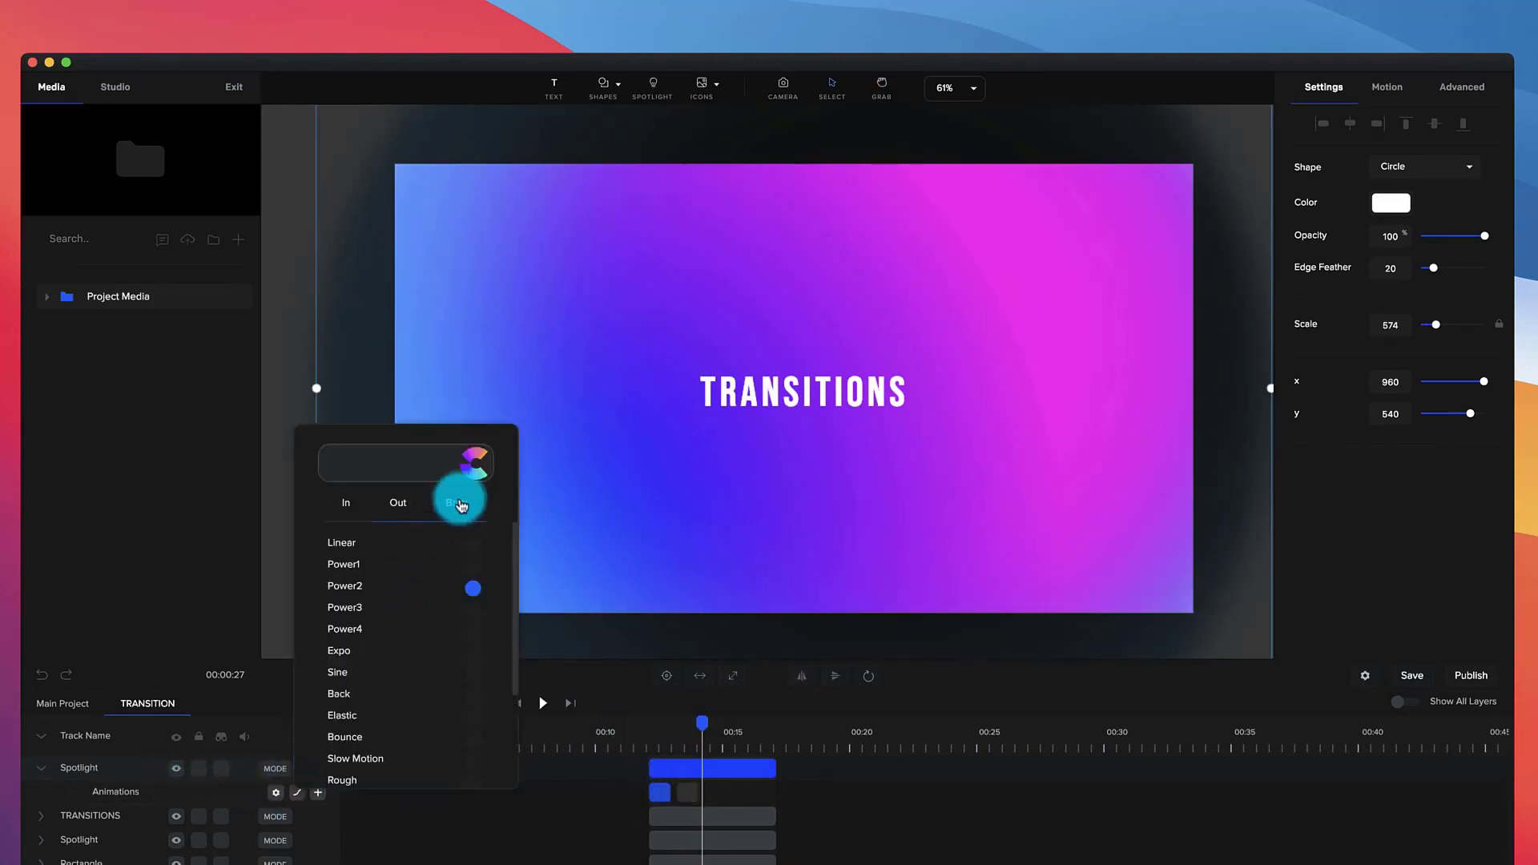
left_click(636, 729)
key("space")
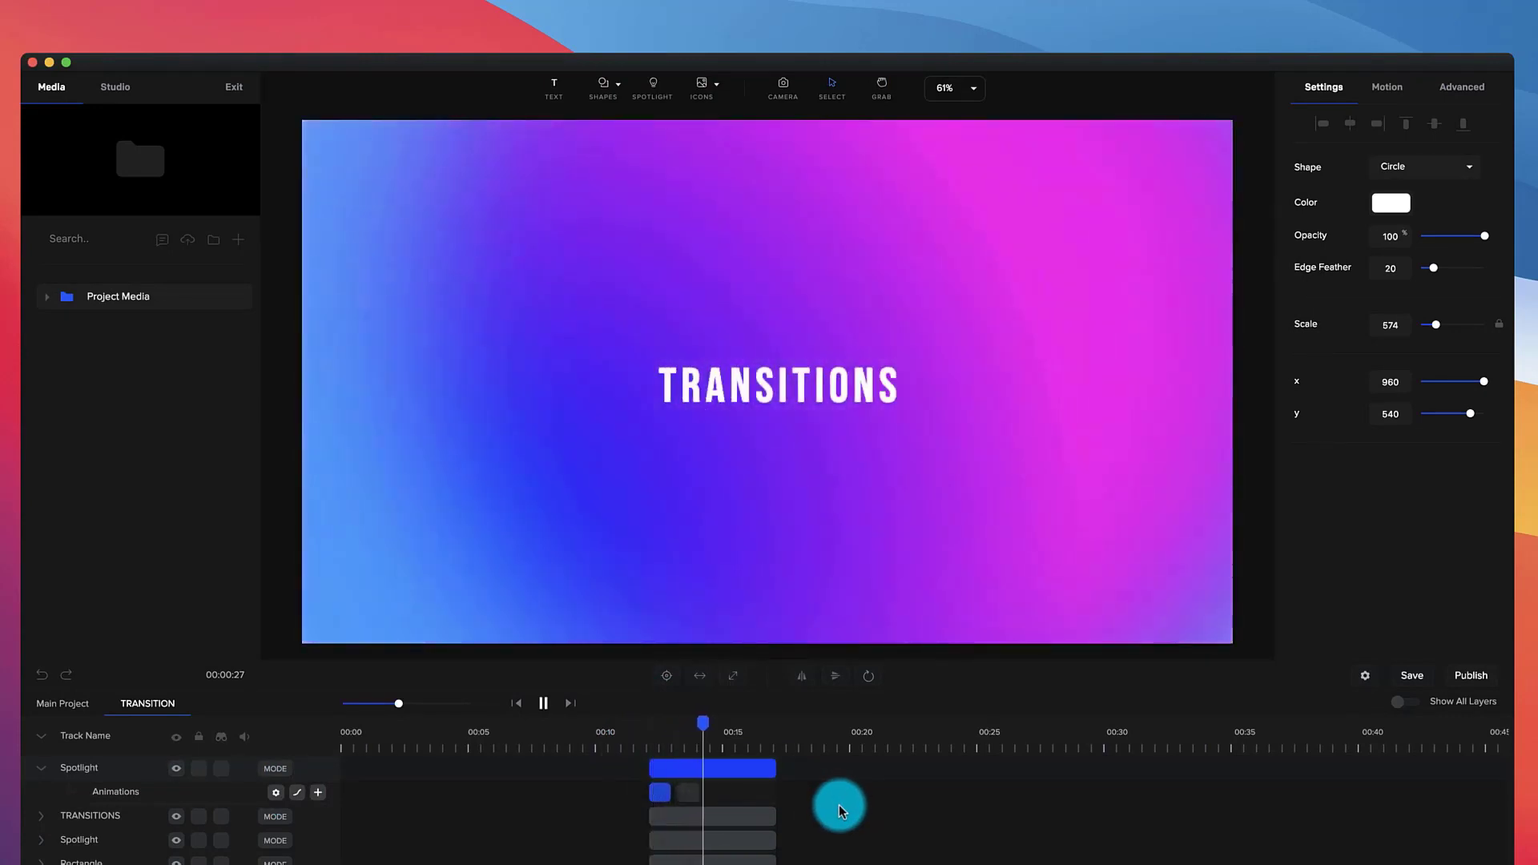
left_click(40, 703)
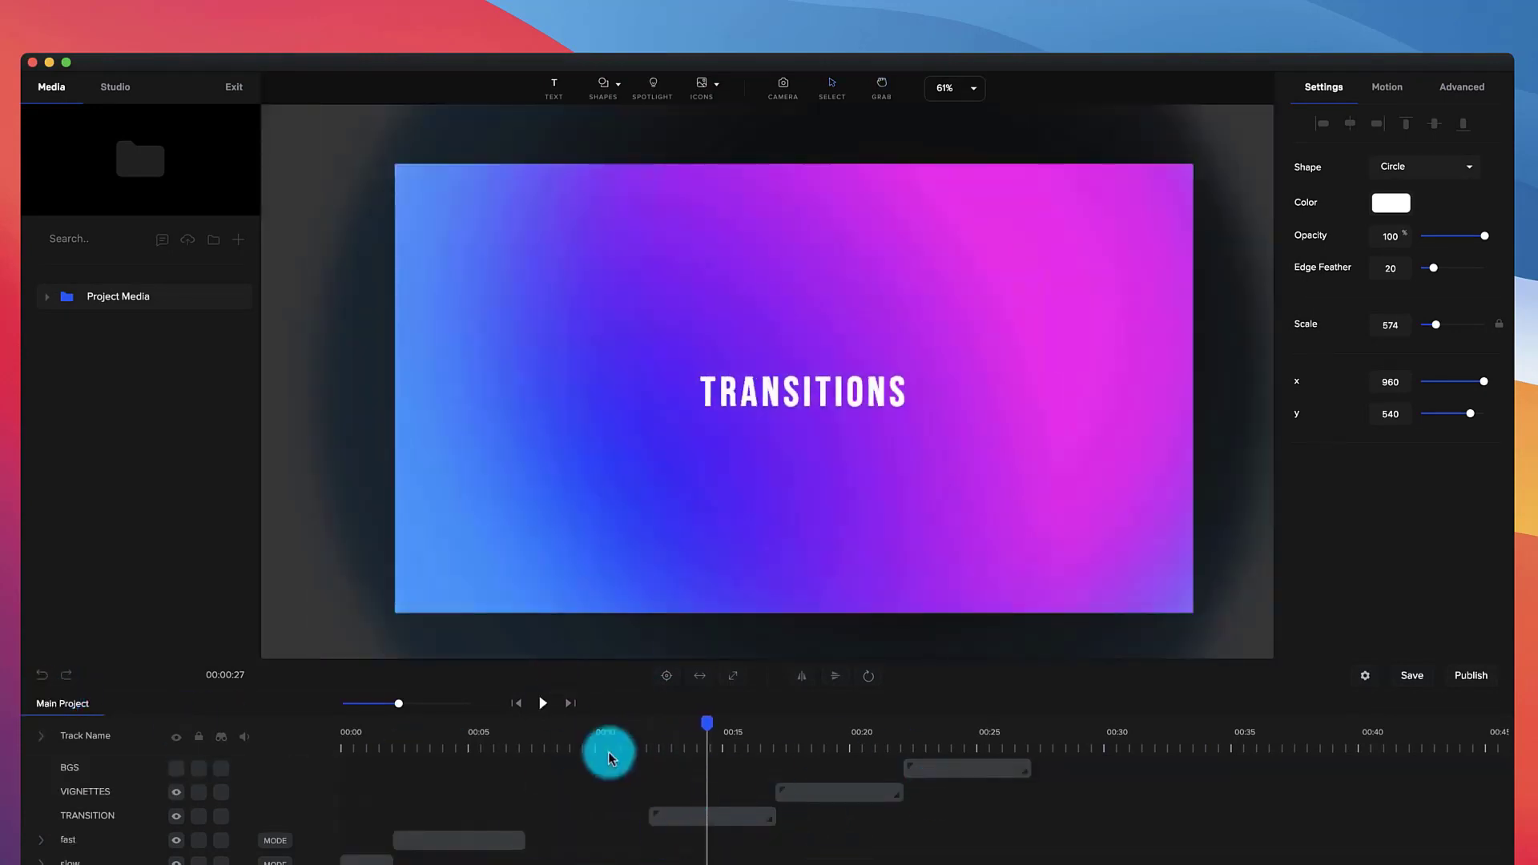
Inside VIGNETTES, add a canvas-filling spotlight with edge feather 100, aligned with the other clips
left_click(814, 730)
double_click(816, 795)
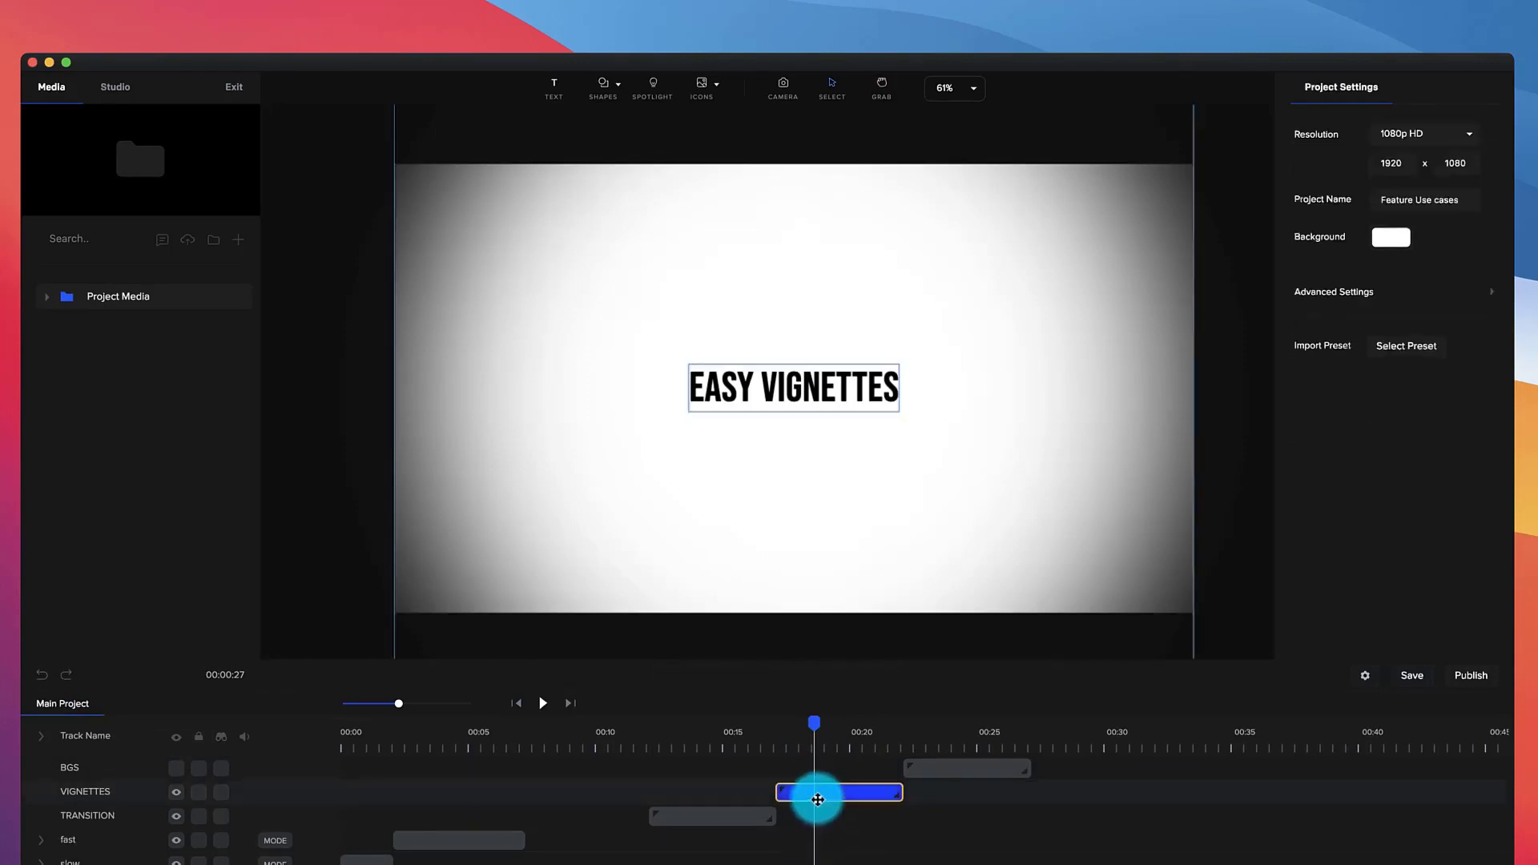
left_click(798, 760)
left_click(798, 765)
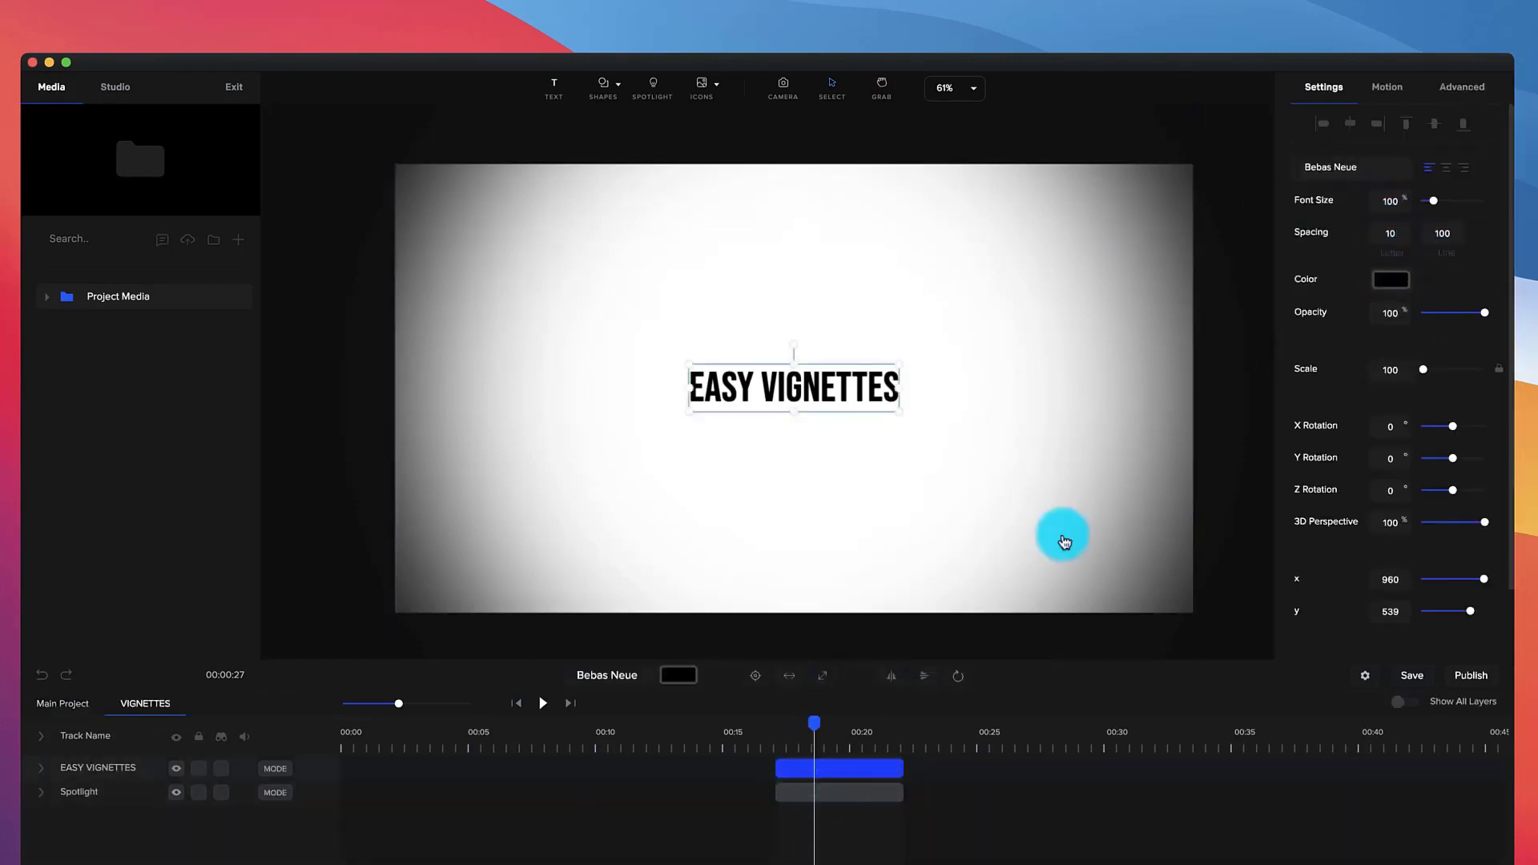
left_click(653, 90)
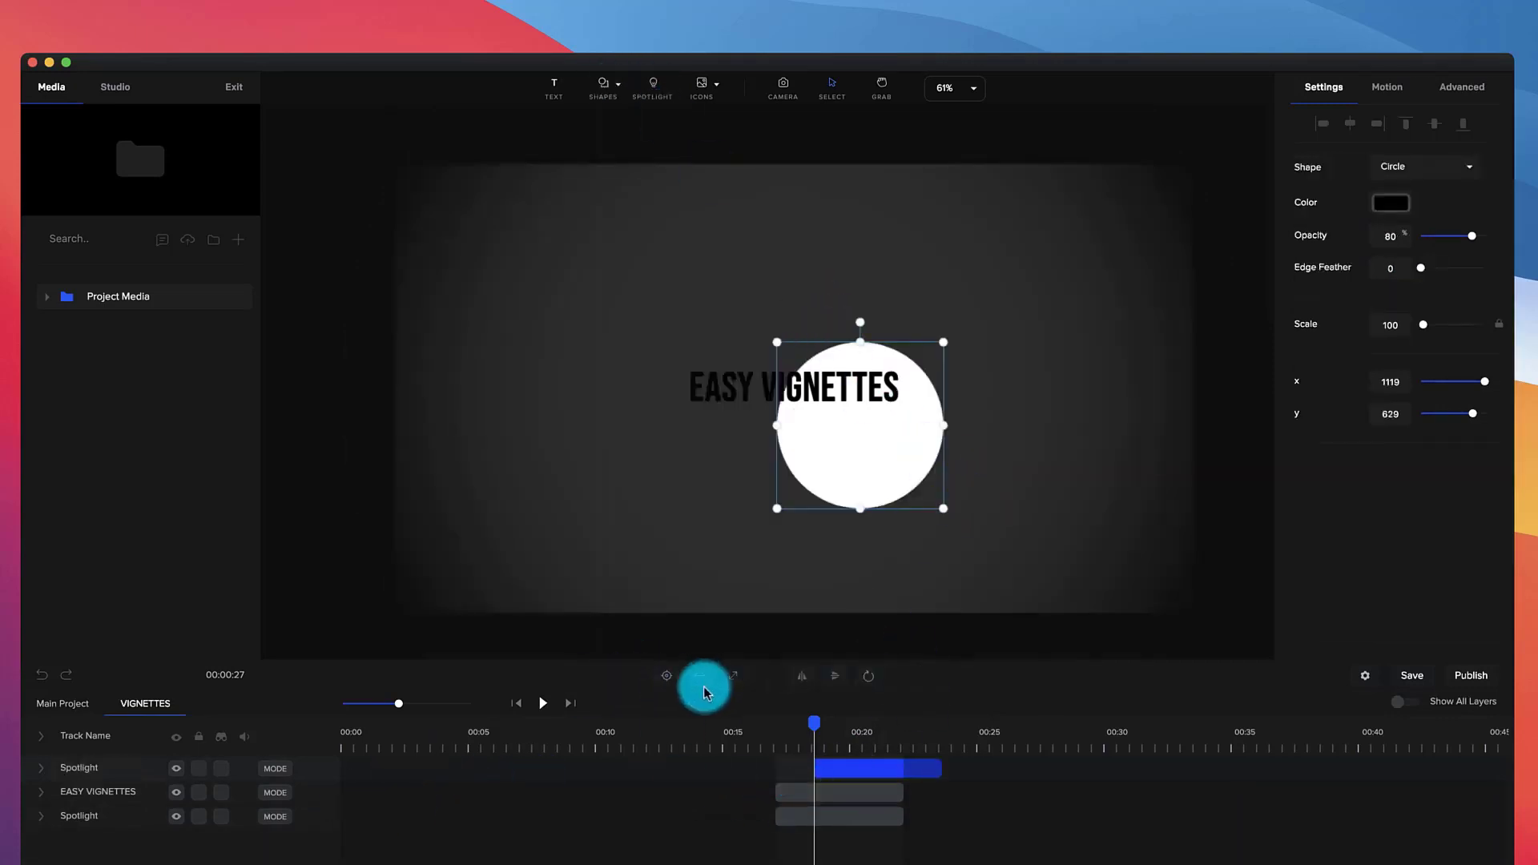
left_click(761, 677)
left_click_drag(1420, 270, 1484, 268)
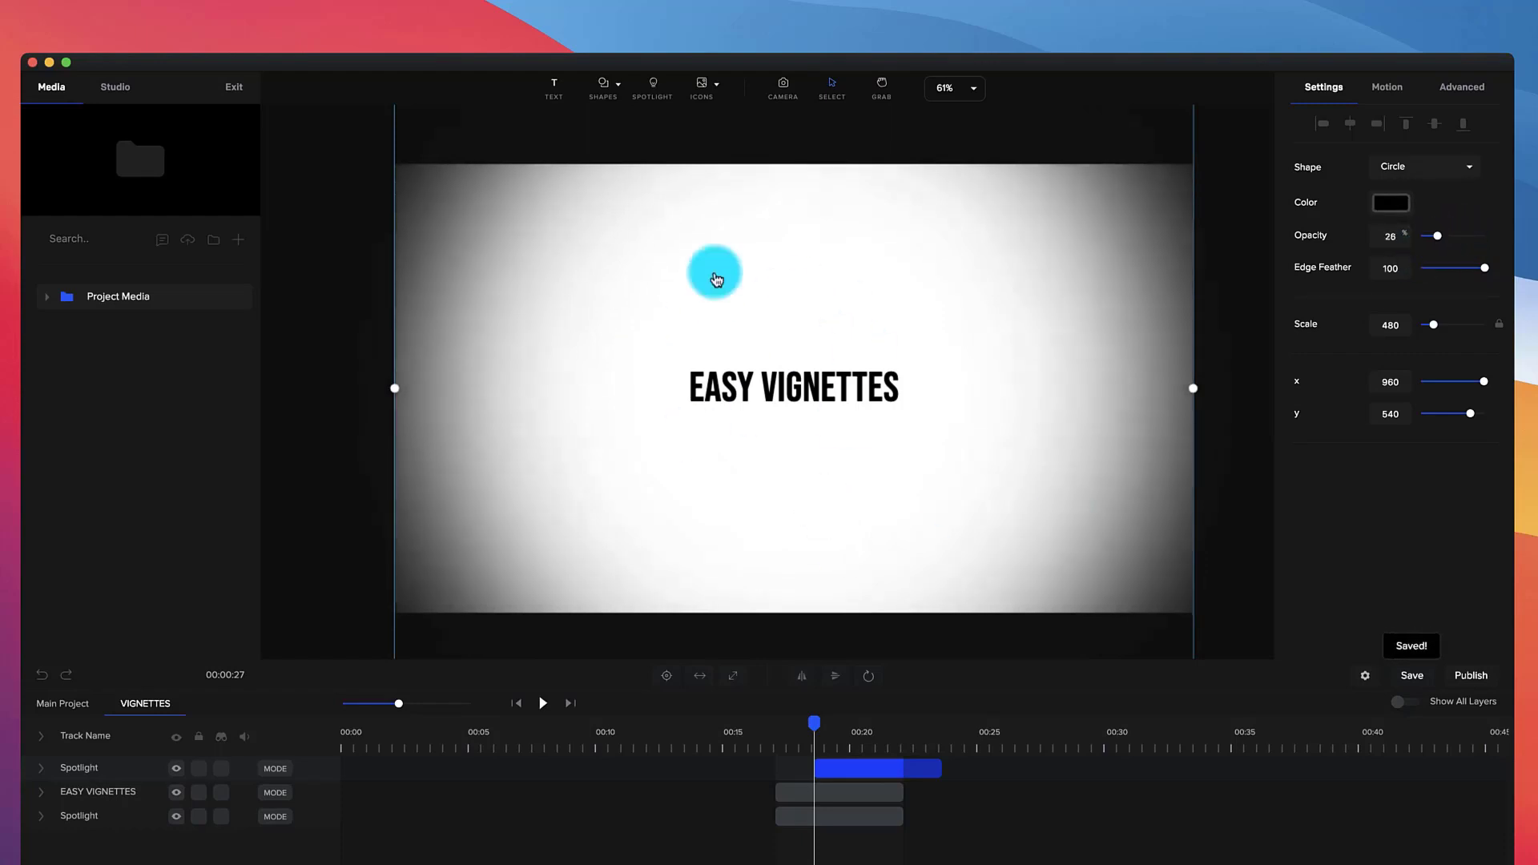
left_click_drag(856, 757, 819, 761)
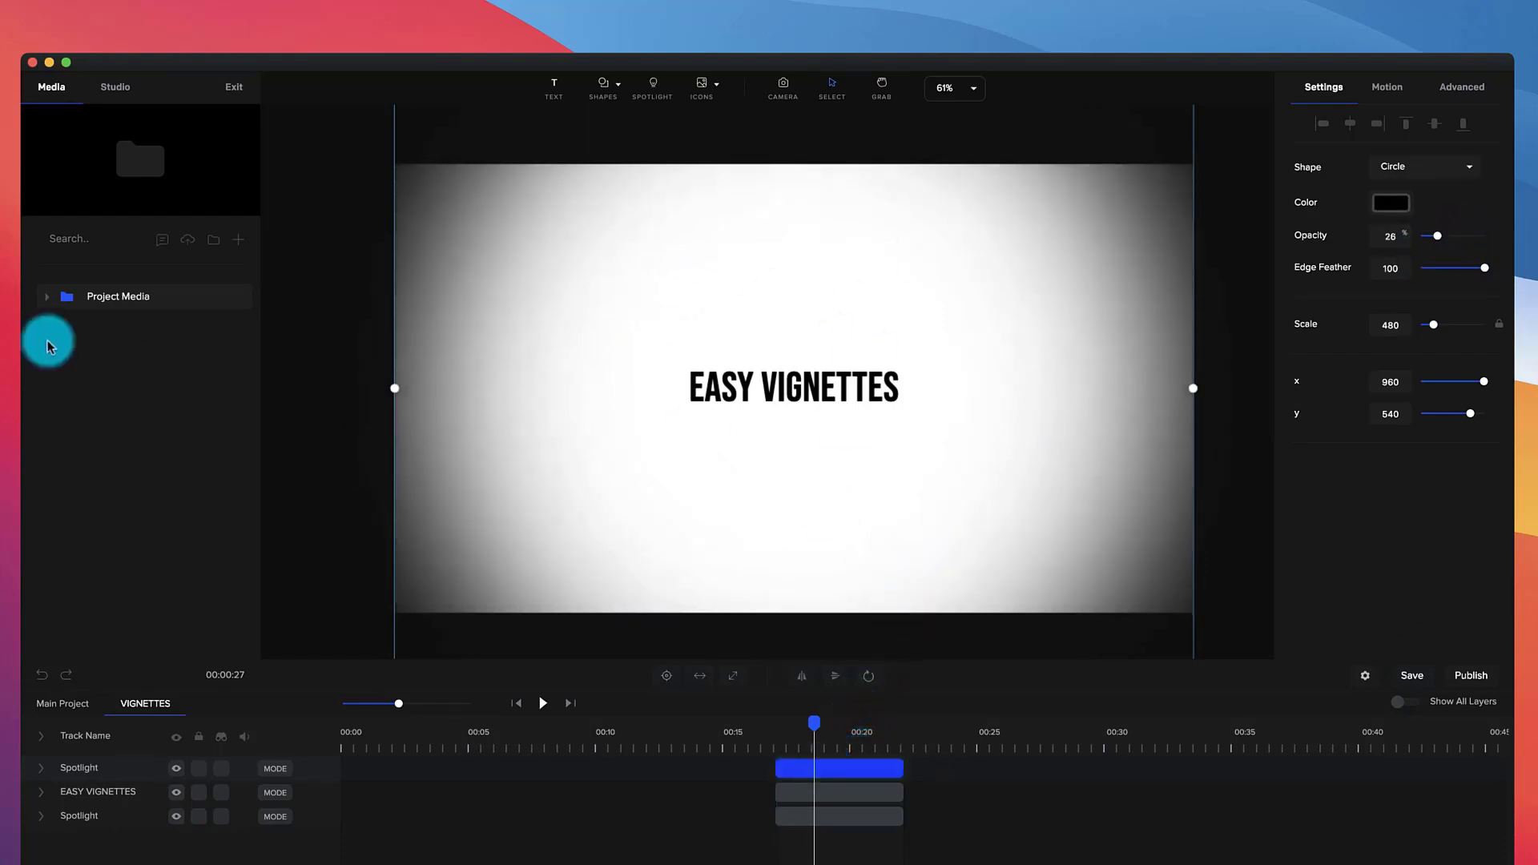
left_click(56, 294)
Place the pixabay 13704 kelp video full-canvas from 00:18, below the Spotlight track
left_click(109, 374)
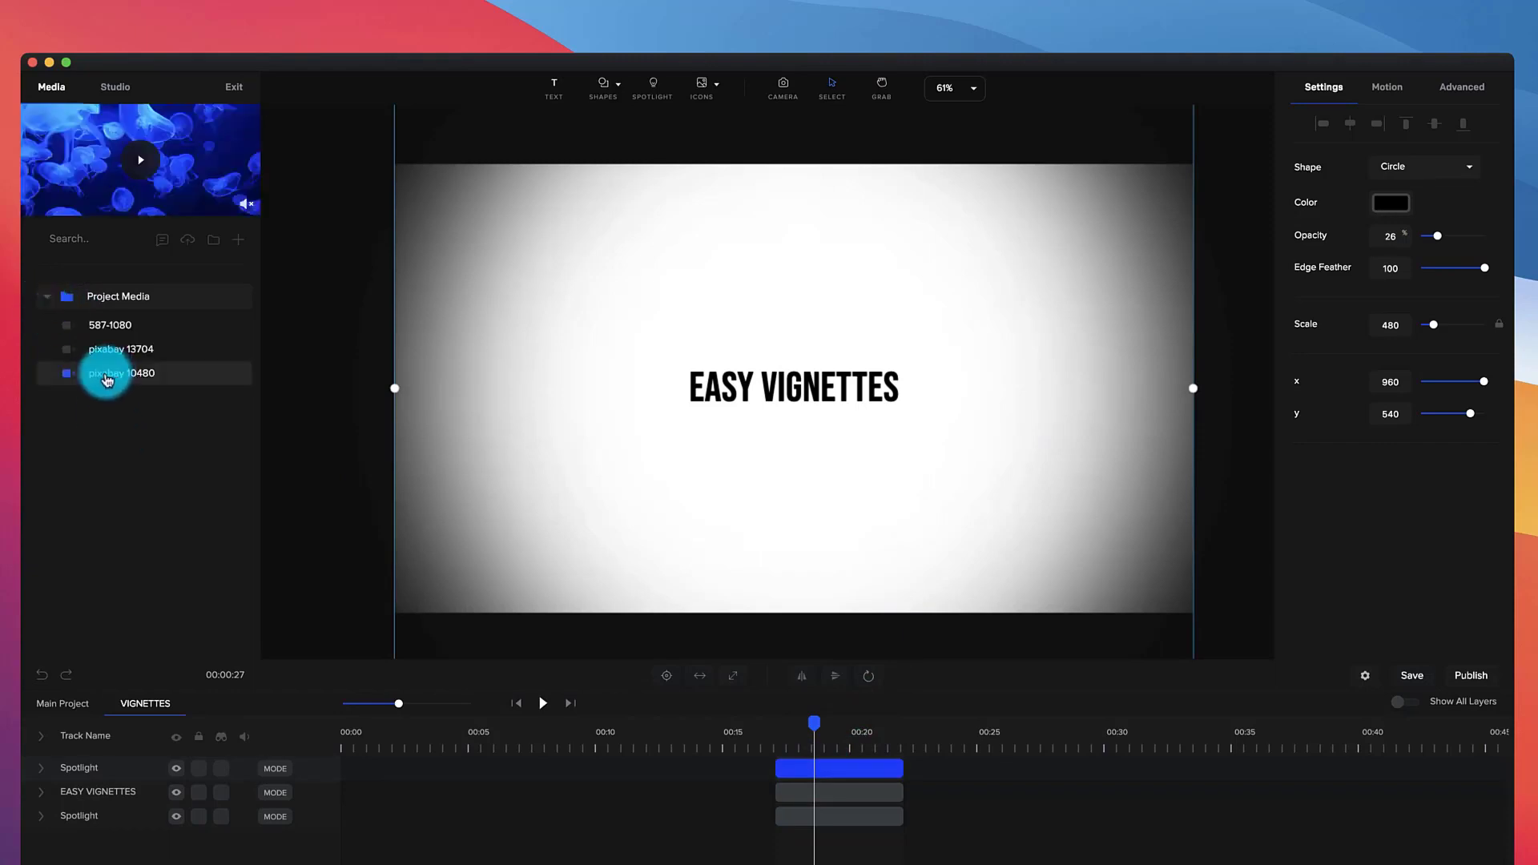
left_click(109, 359)
left_click_drag(105, 357, 801, 417)
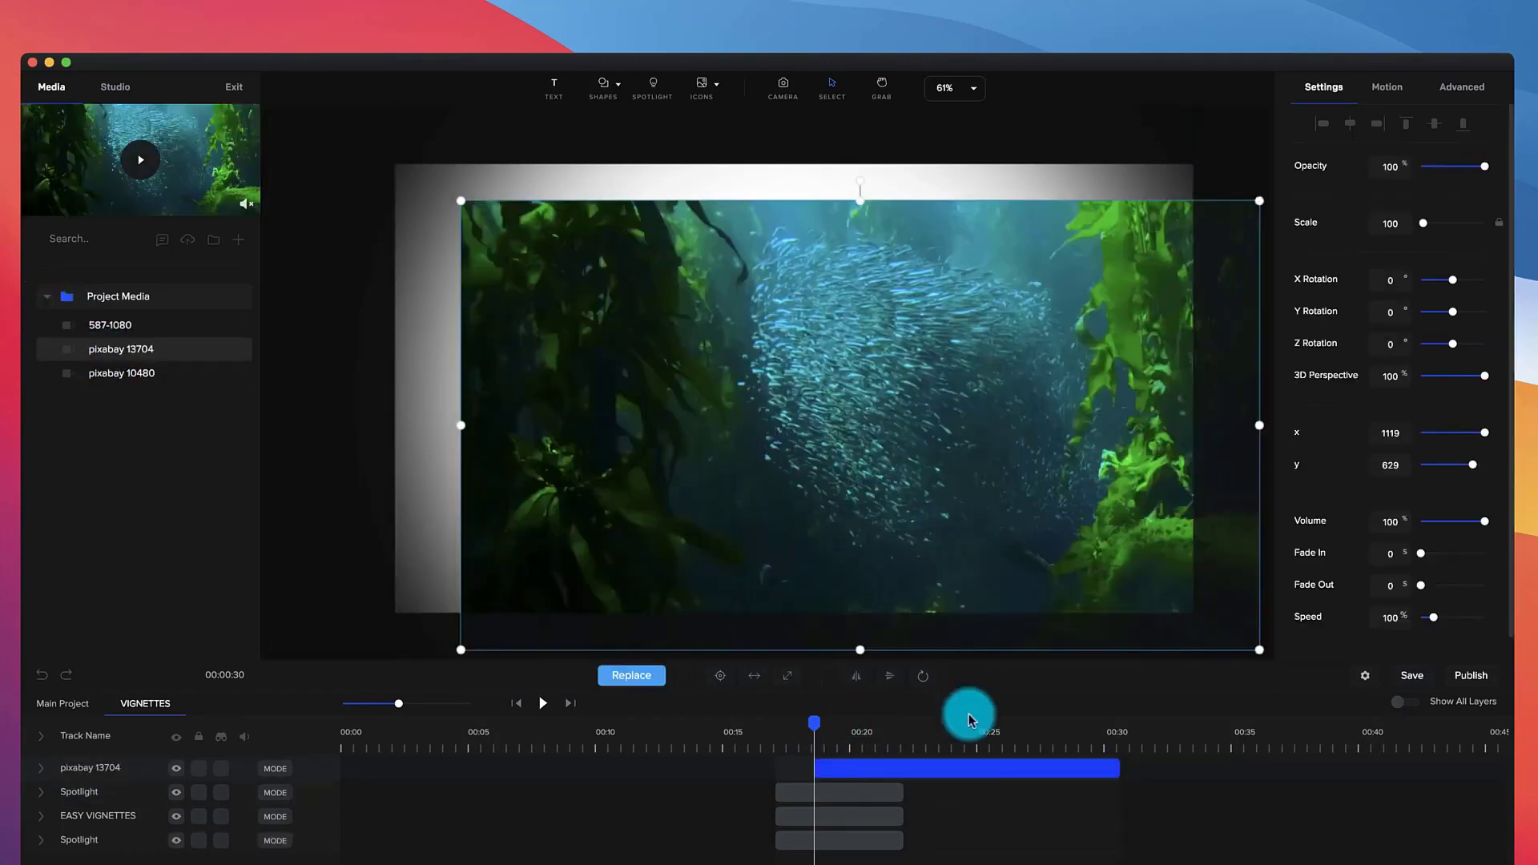
left_click(870, 769)
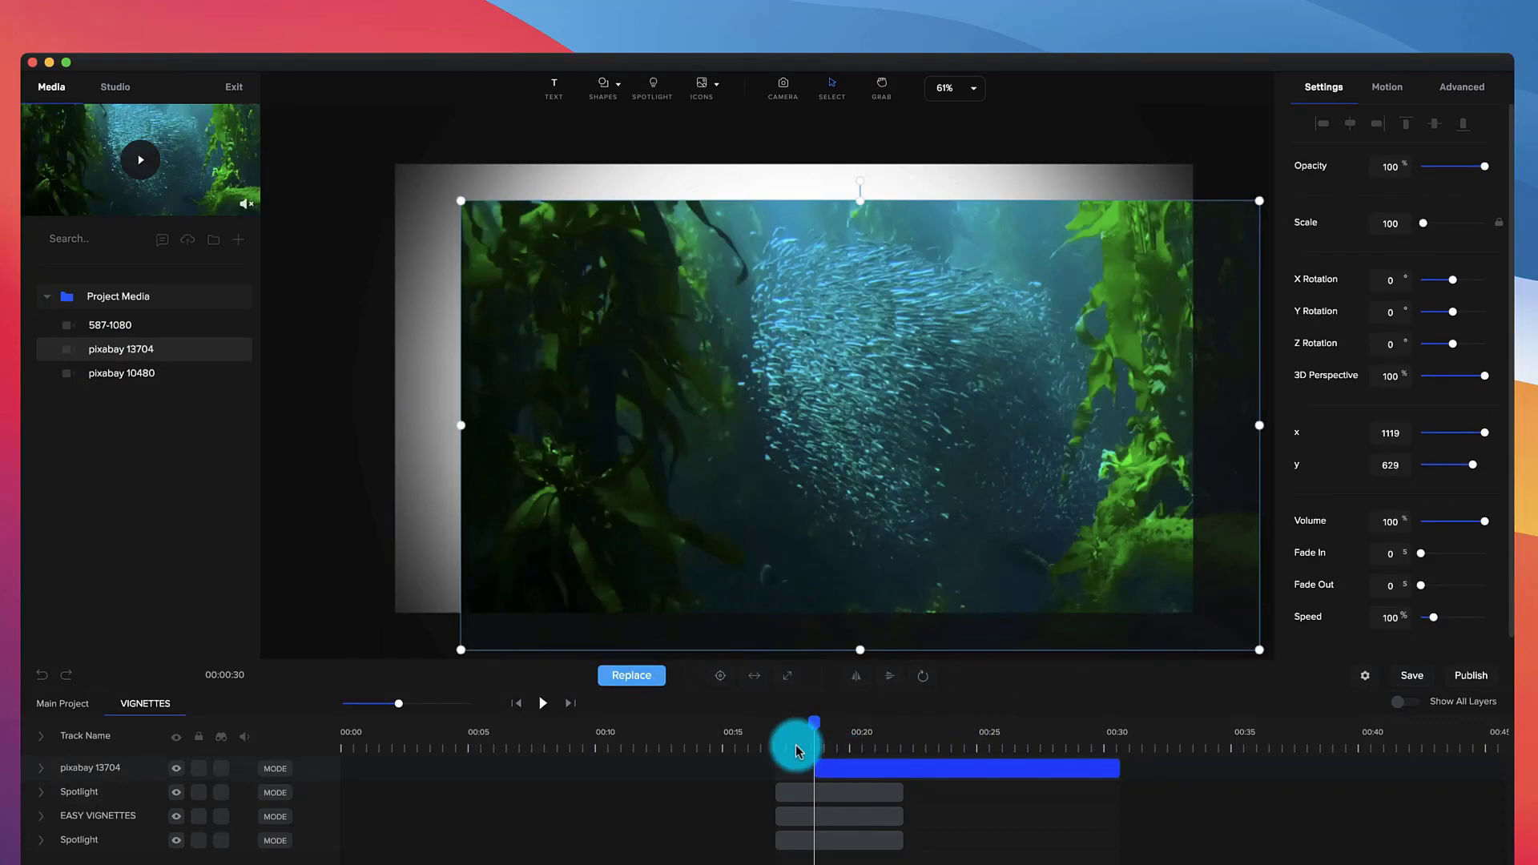
left_click(786, 675)
left_click_drag(865, 773, 825, 772)
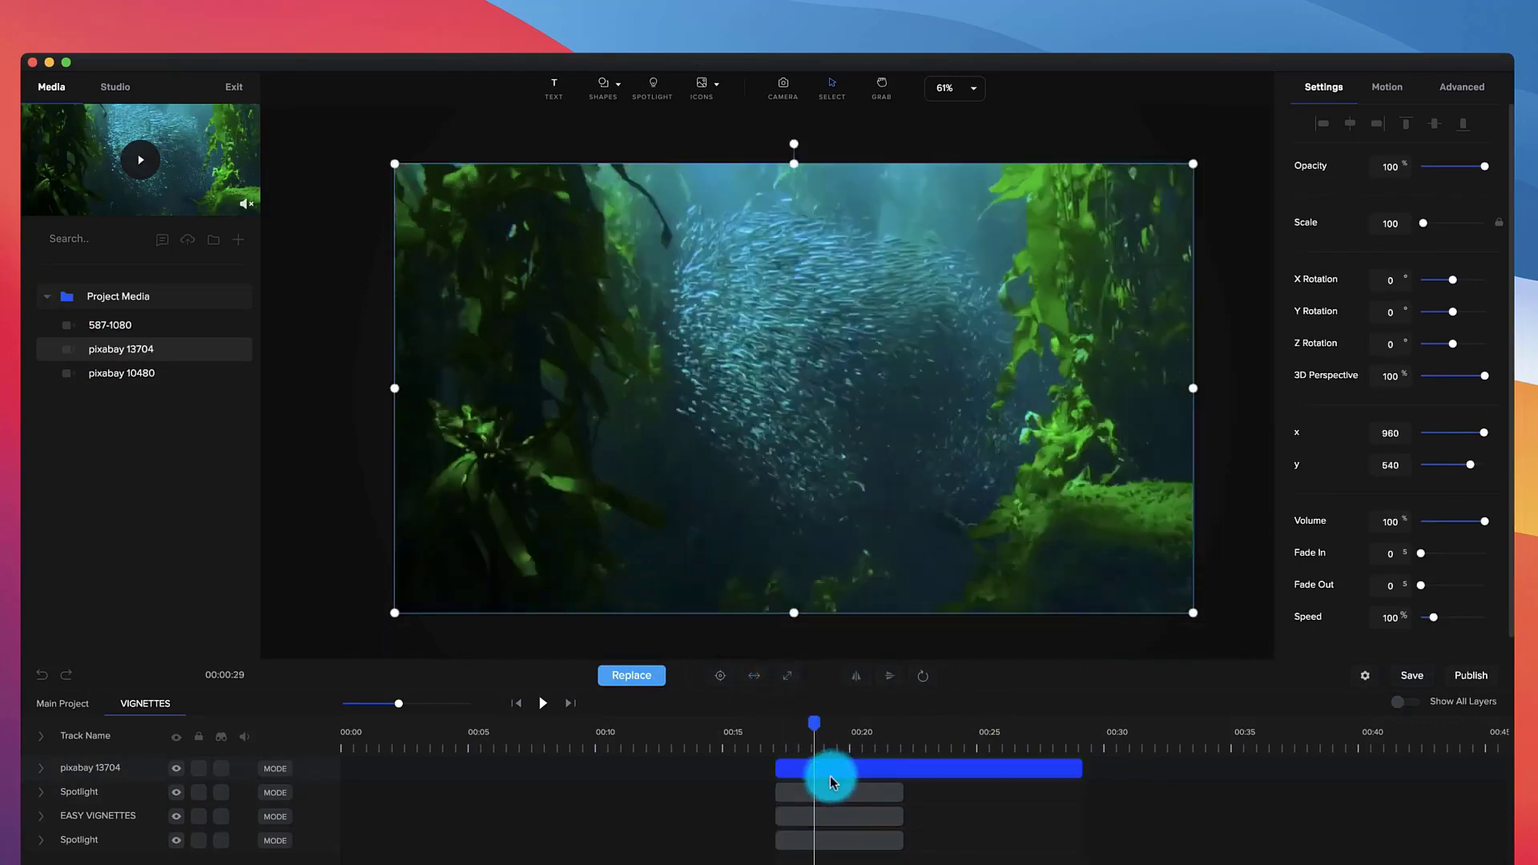
left_click_drag(117, 782, 113, 795)
Raise the spotlight opacity to 100 and preview the scene from about 00:17
left_click(830, 732)
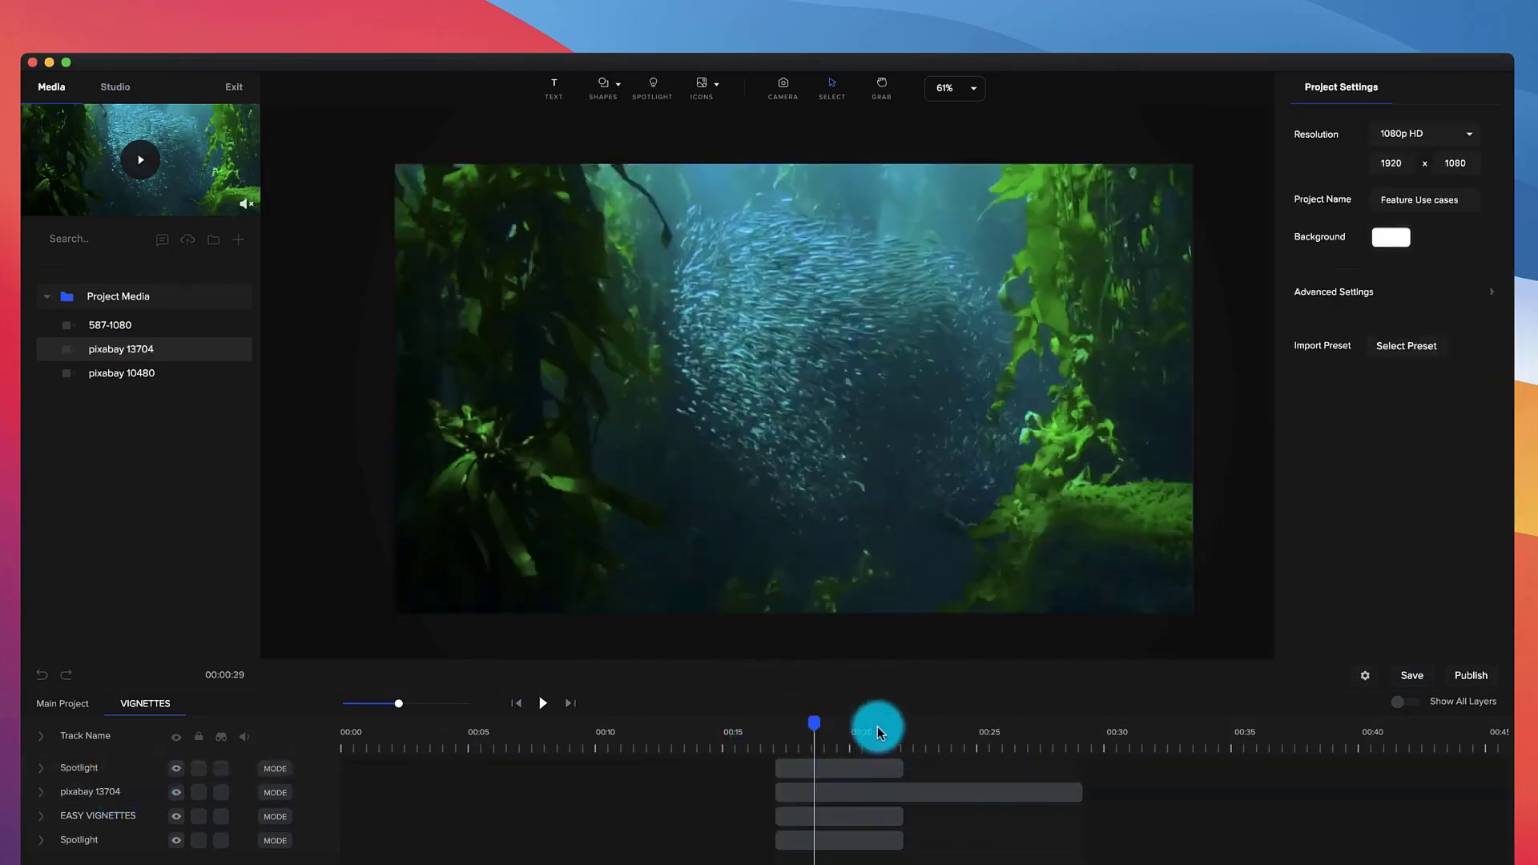
left_click(829, 768)
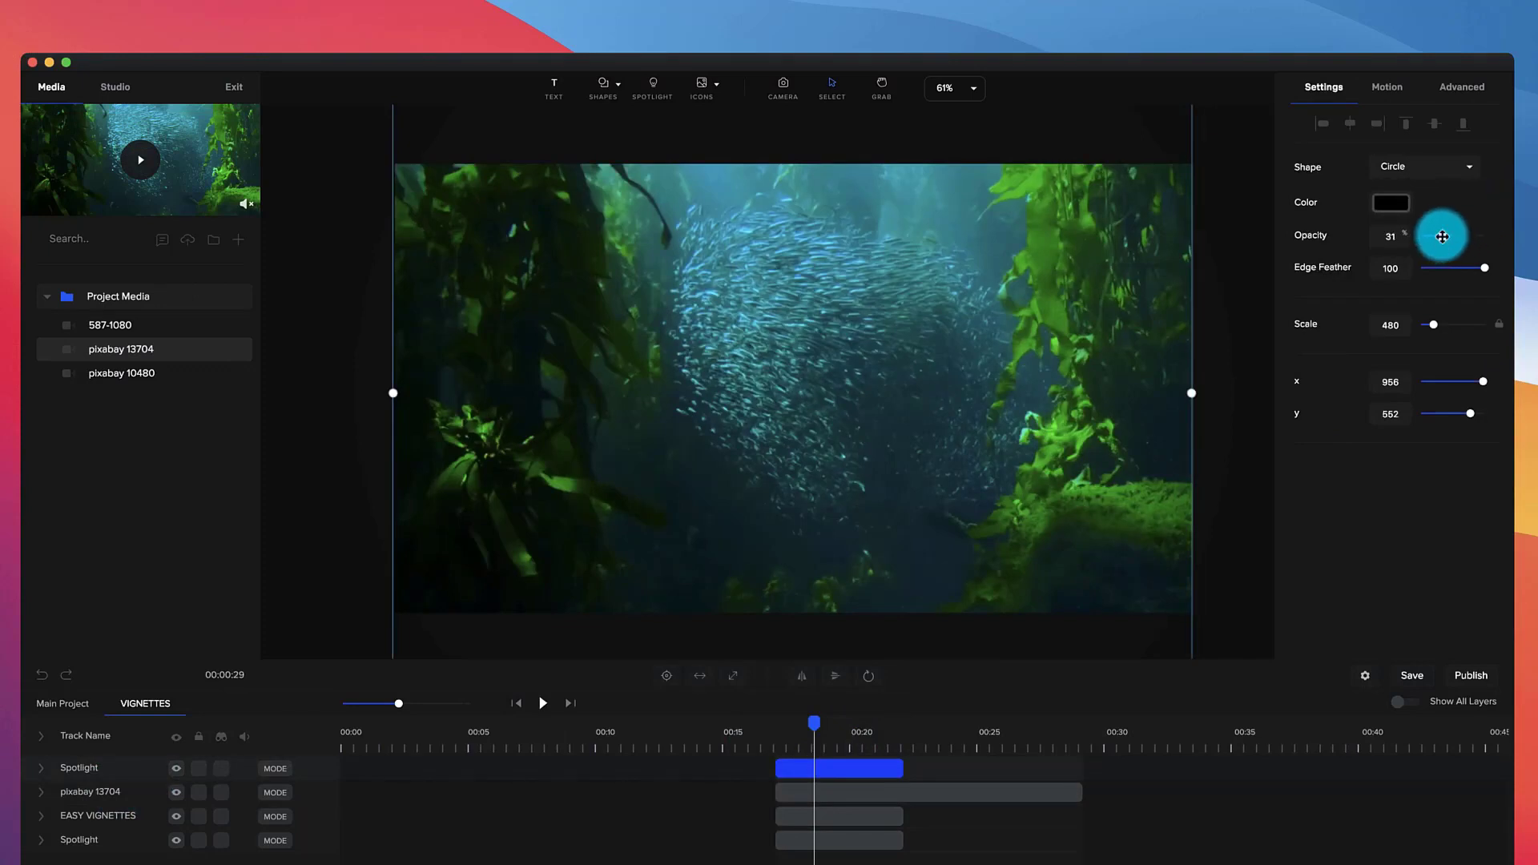
left_click_drag(1442, 237, 1497, 232)
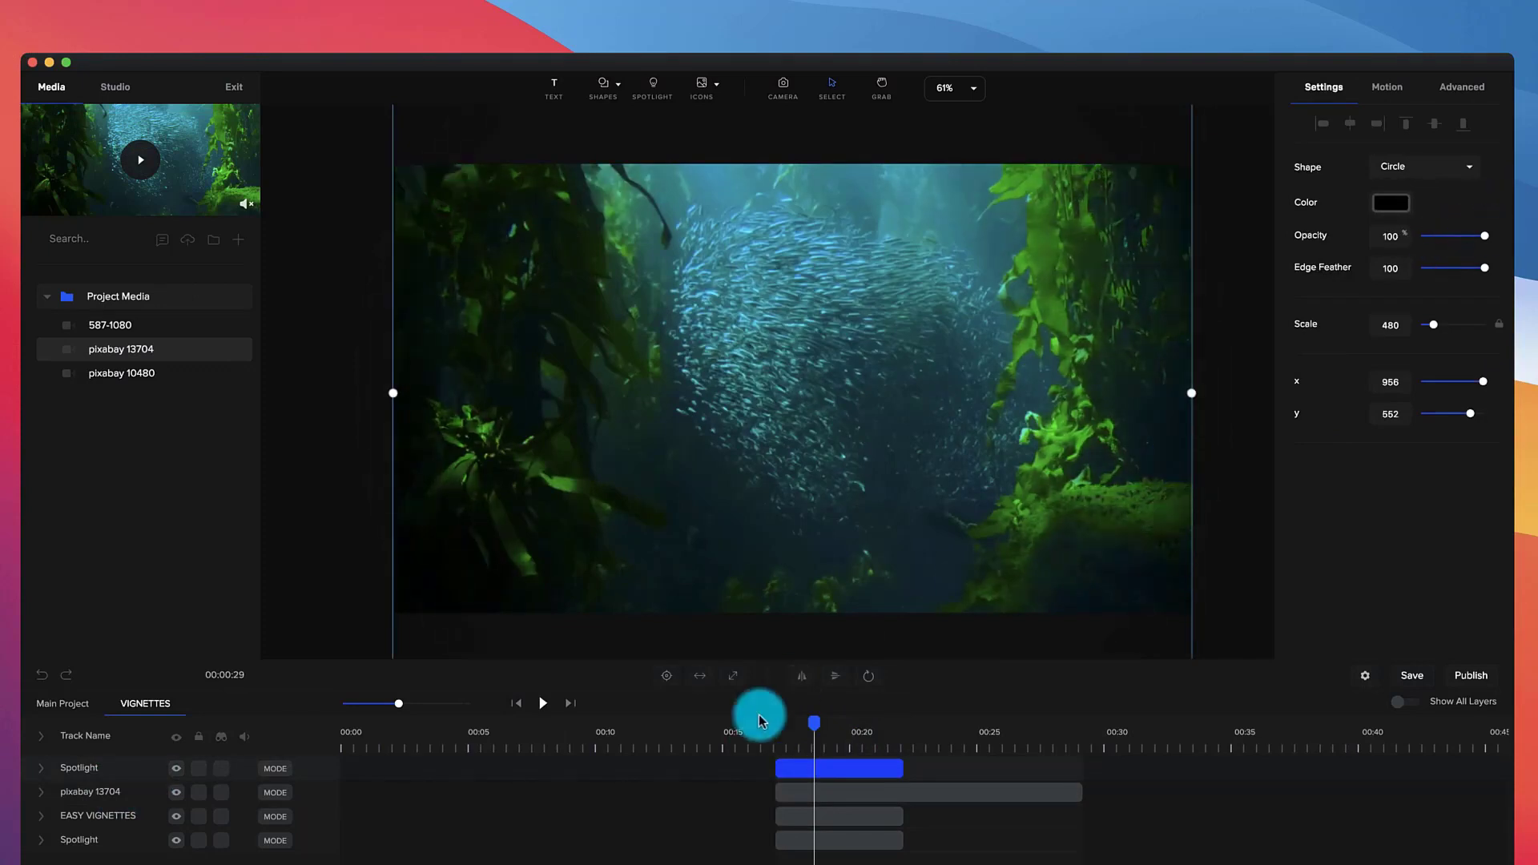
left_click(781, 724)
key("space")
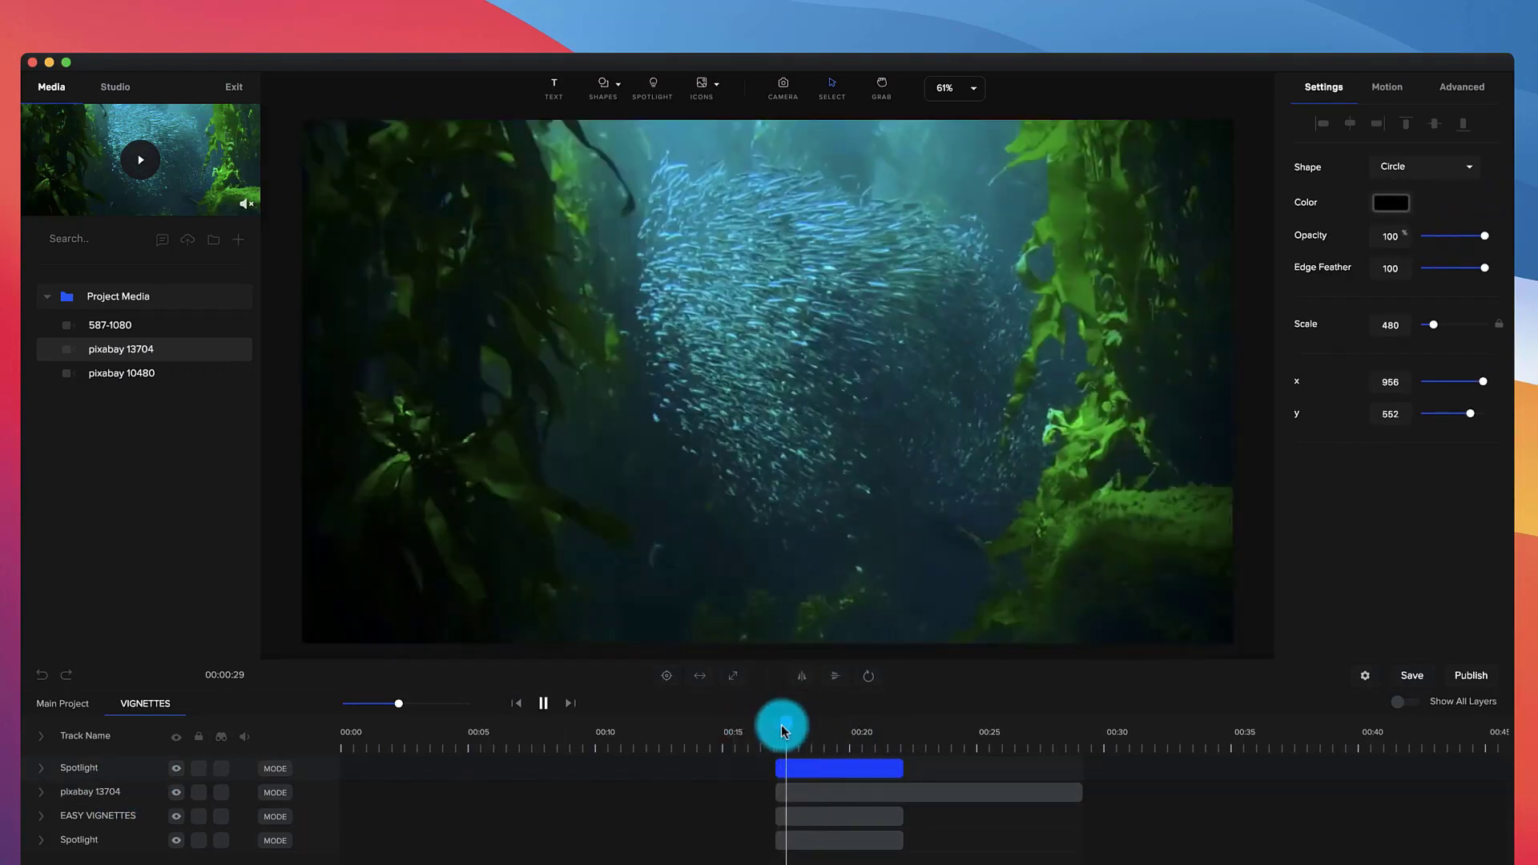
key("space")
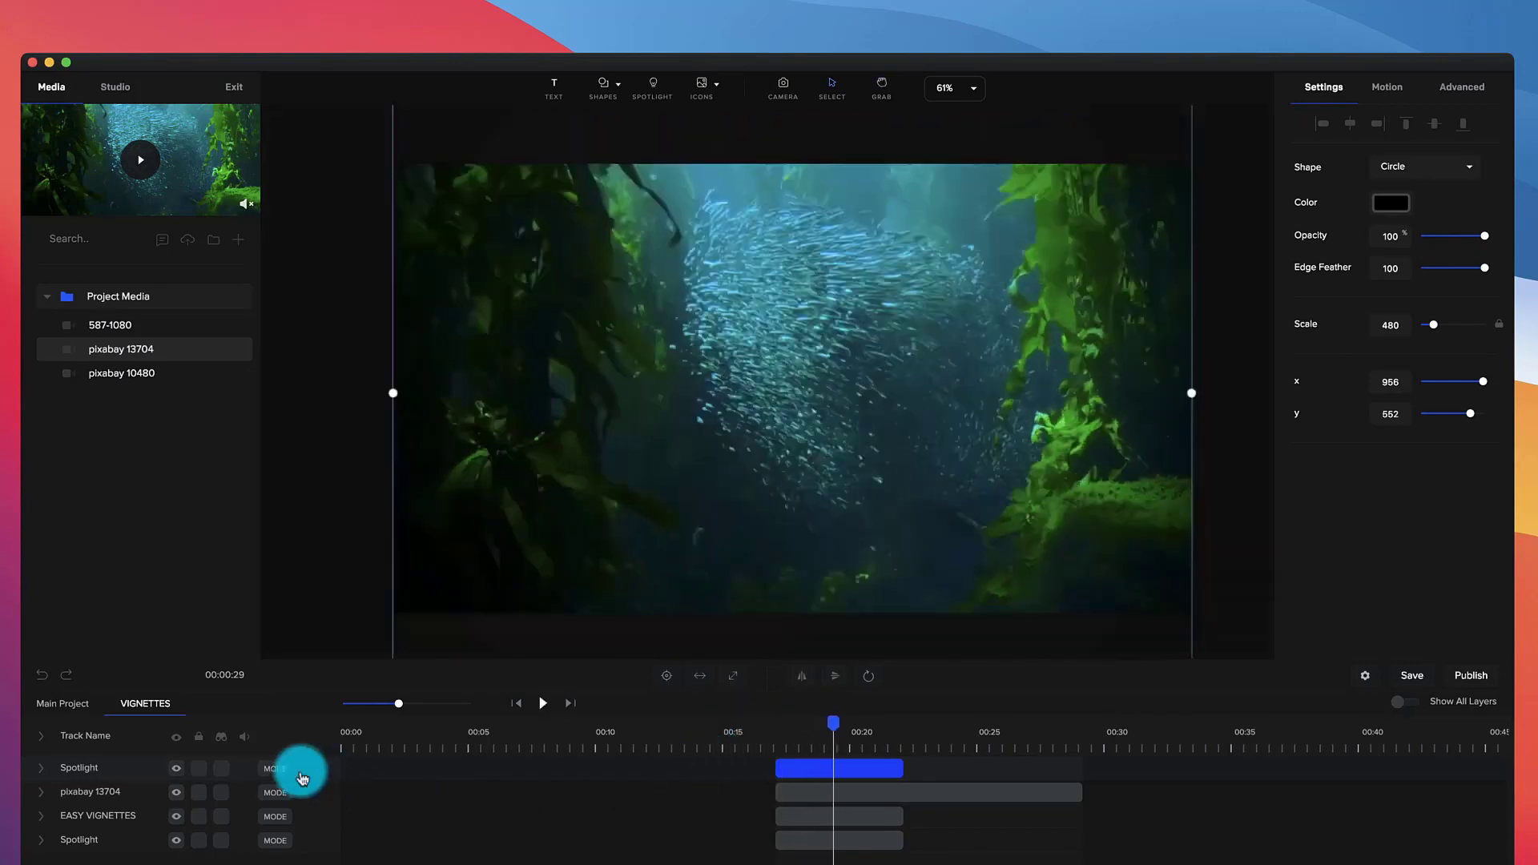
Compare the kelp footage with the vignette hidden and shown, then play and pause the preview
left_click(174, 776)
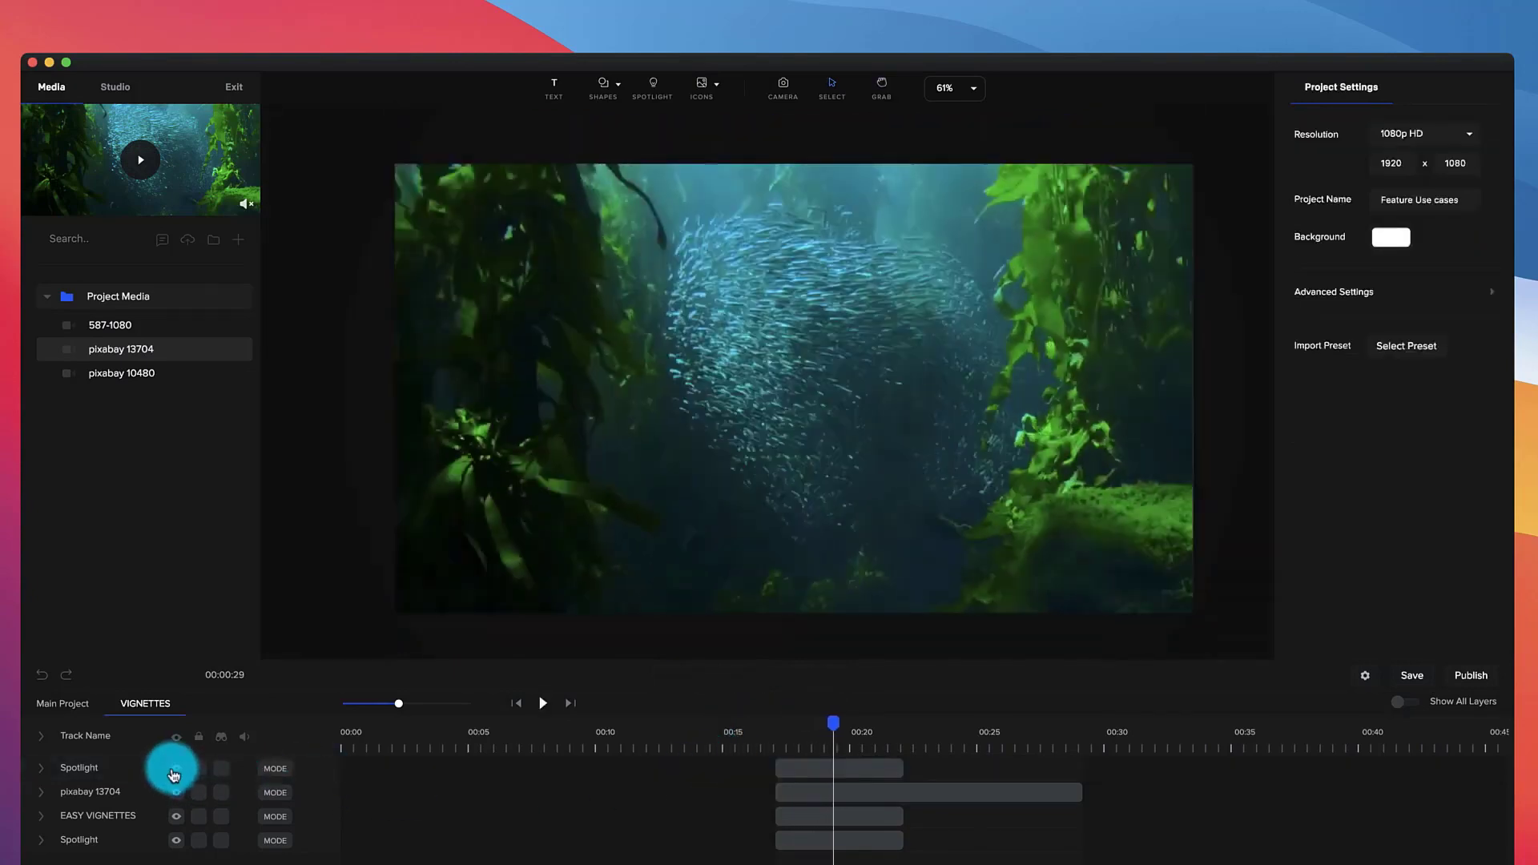
left_click(174, 775)
left_click(173, 774)
left_click(173, 773)
key("space")
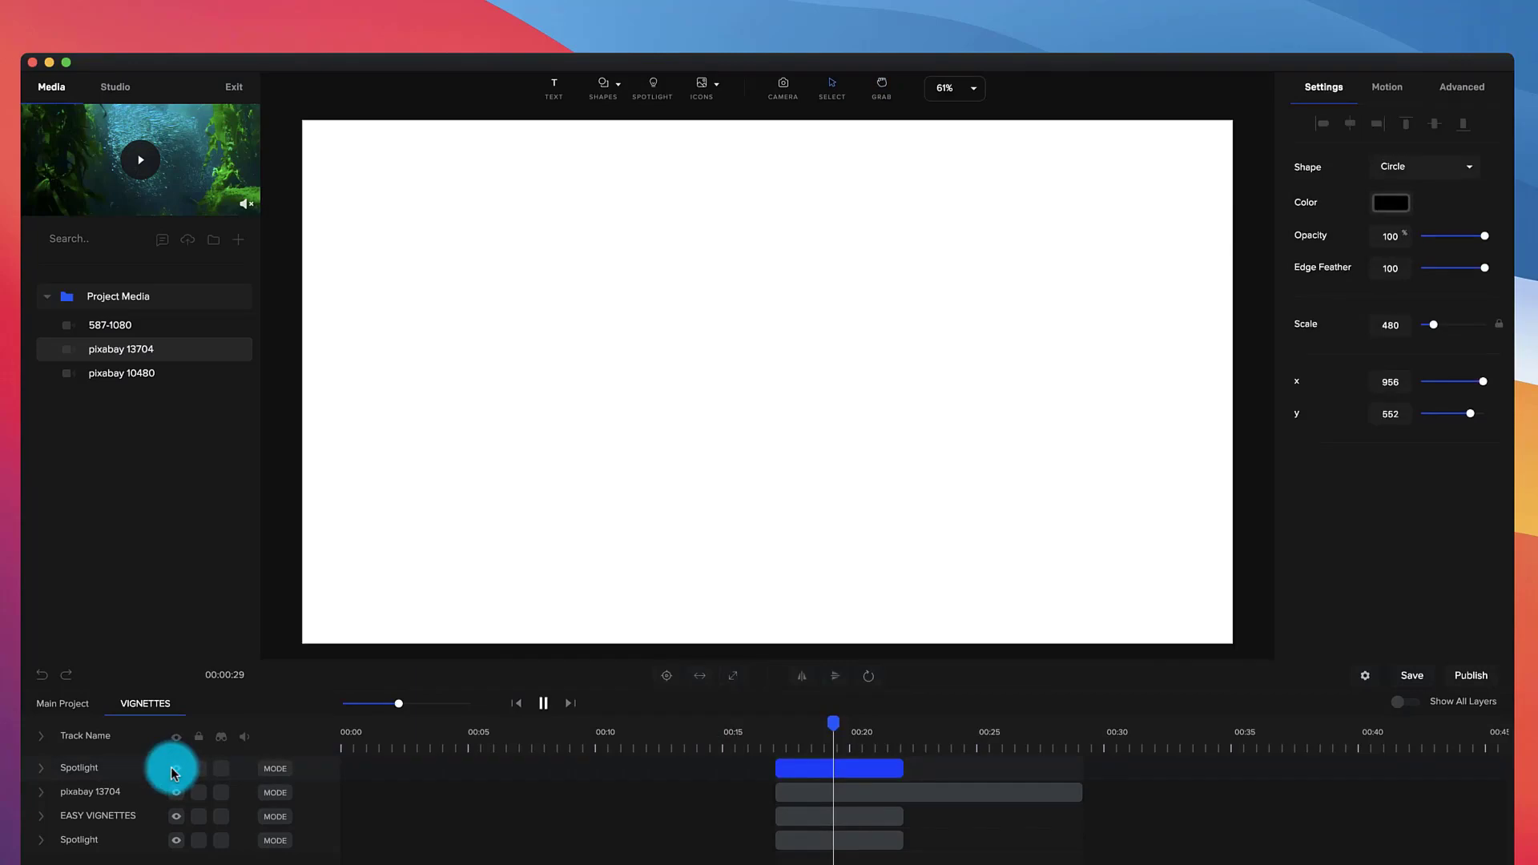
key("space")
left_click(78, 725)
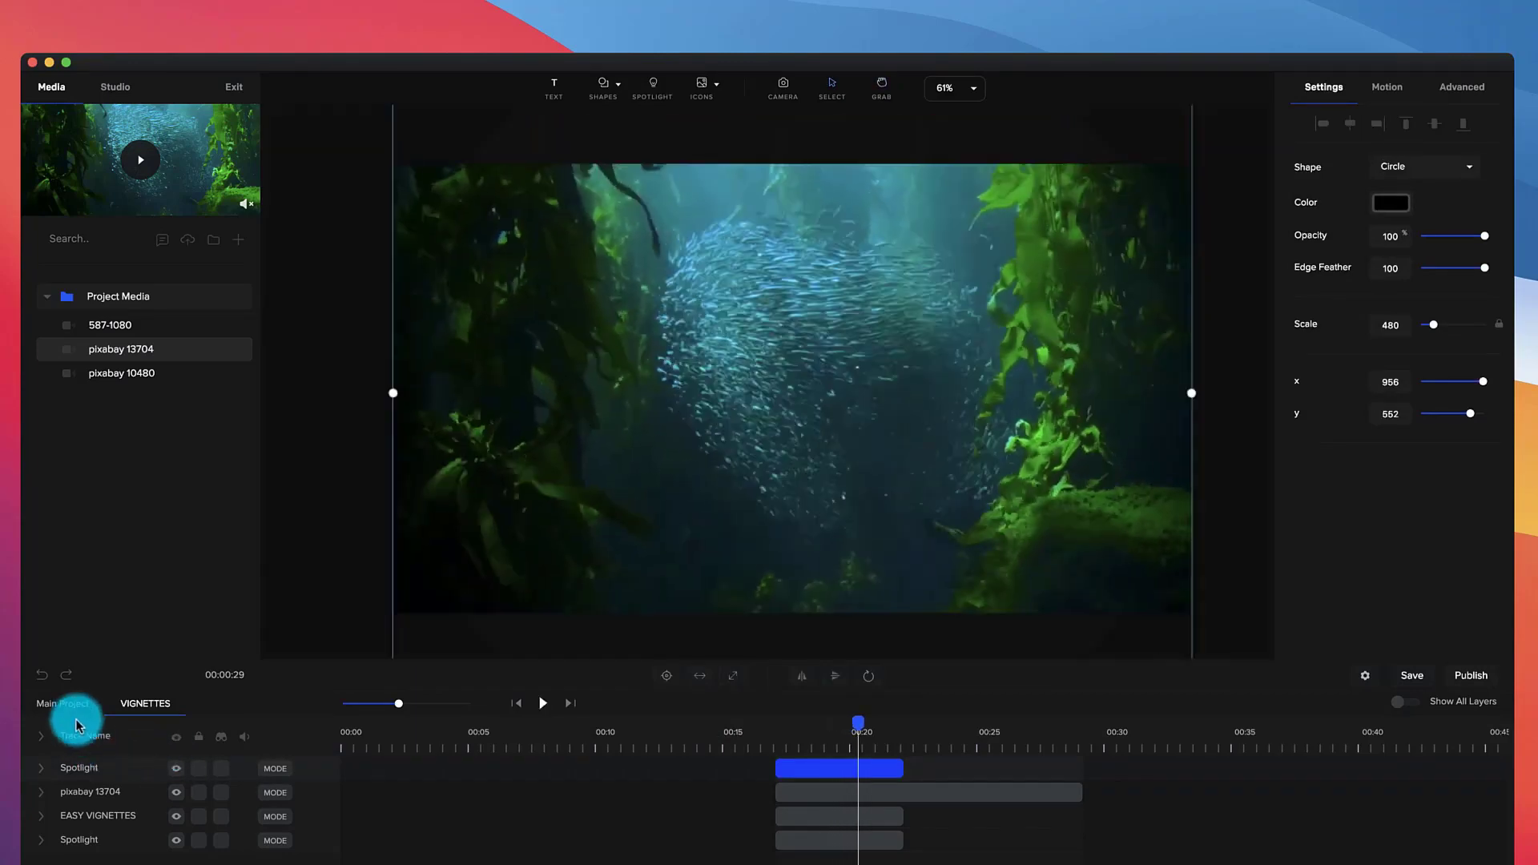
Open the BGS group and preview its spotlight animation from about 00:22
left_click(955, 731)
left_click(956, 773)
double_click(956, 773)
mouse_move(937, 734)
left_mouse_down()
mouse_move(886, 734)
mouse_move(907, 734)
left_mouse_up()
left_click(949, 797)
key("space")
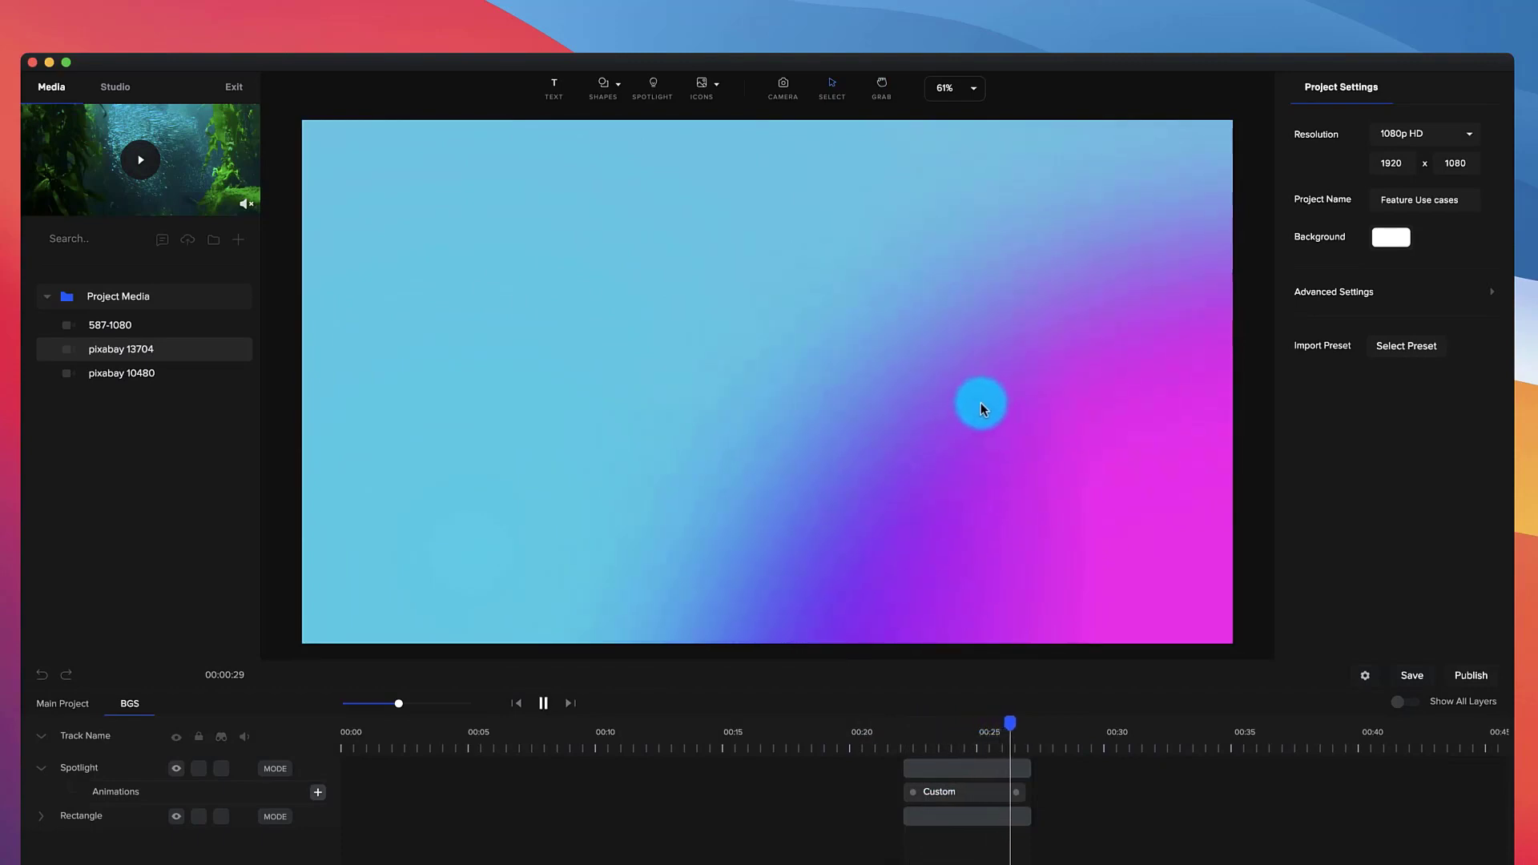
key("space")
Delete the Spotlight layer from BGS and return to the main project timeline
left_click(956, 767)
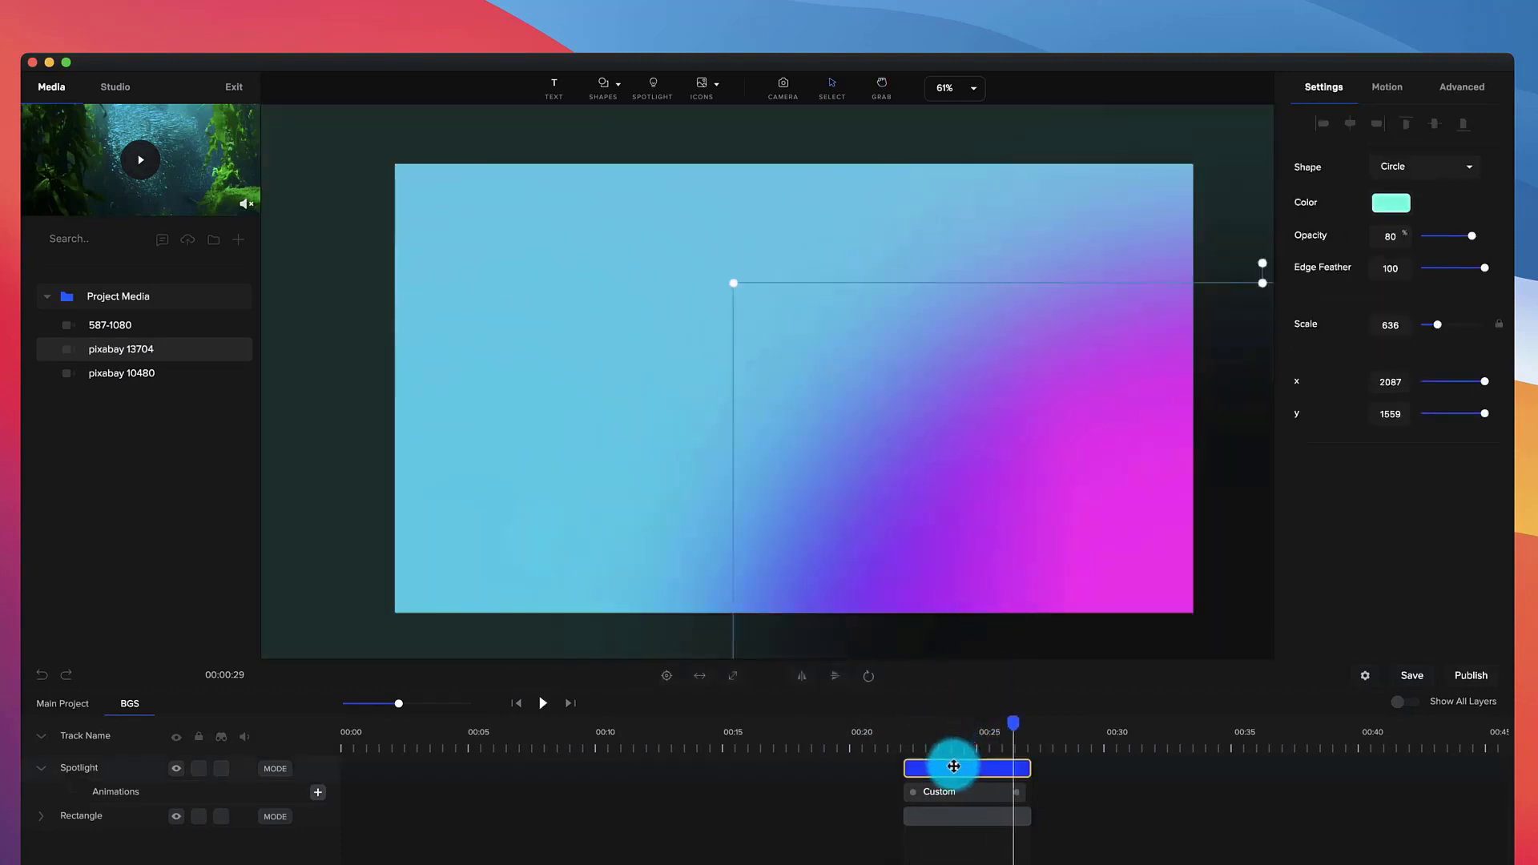
key("Delete")
left_click(952, 767)
left_click(917, 725)
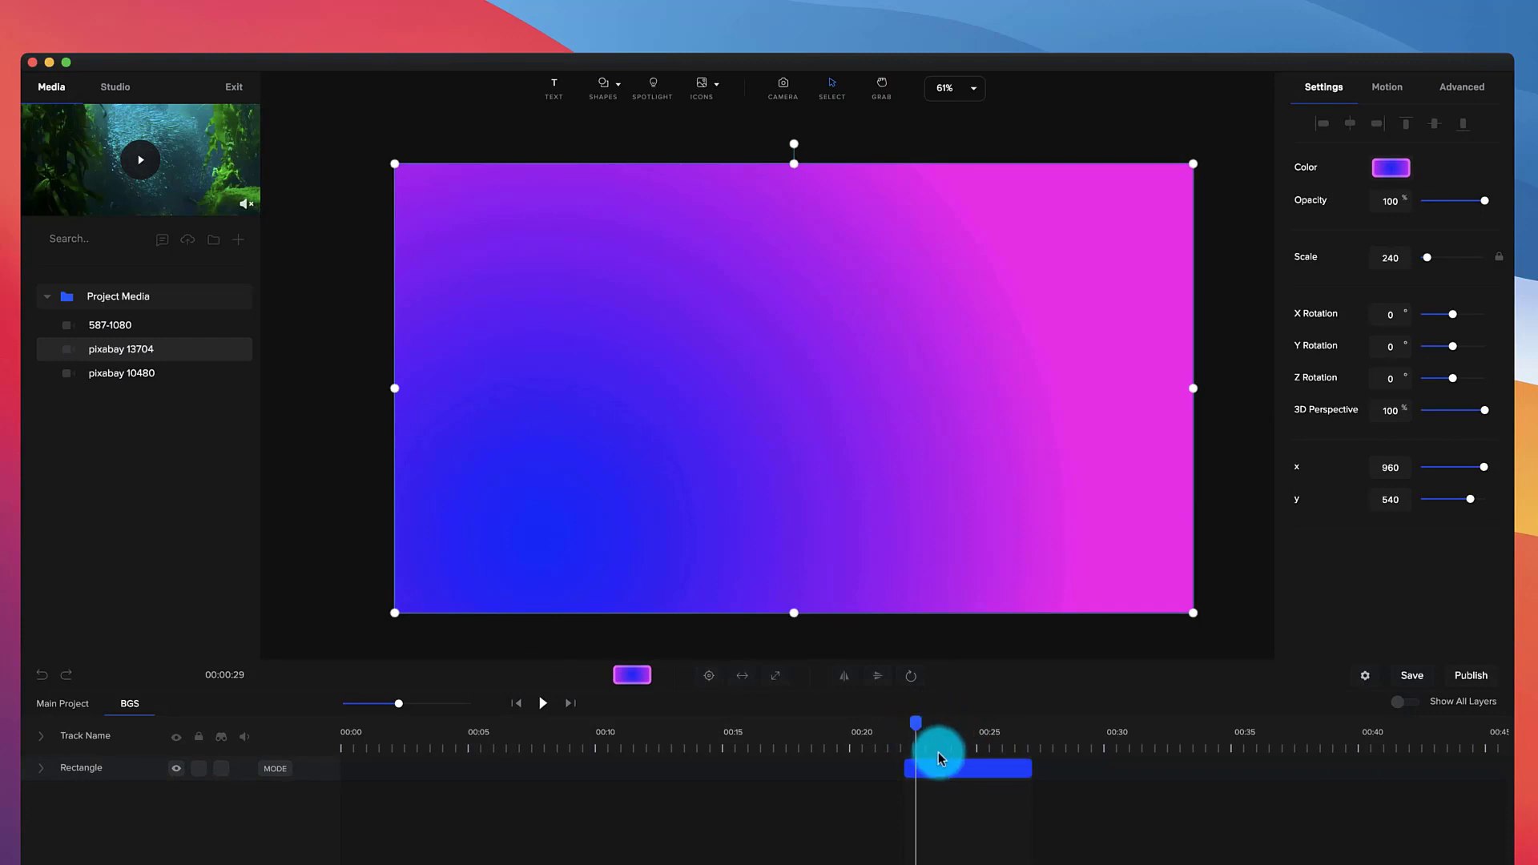
left_click(941, 754)
Add a white rectangle shape and fit it to fill the whole canvas
left_click(603, 112)
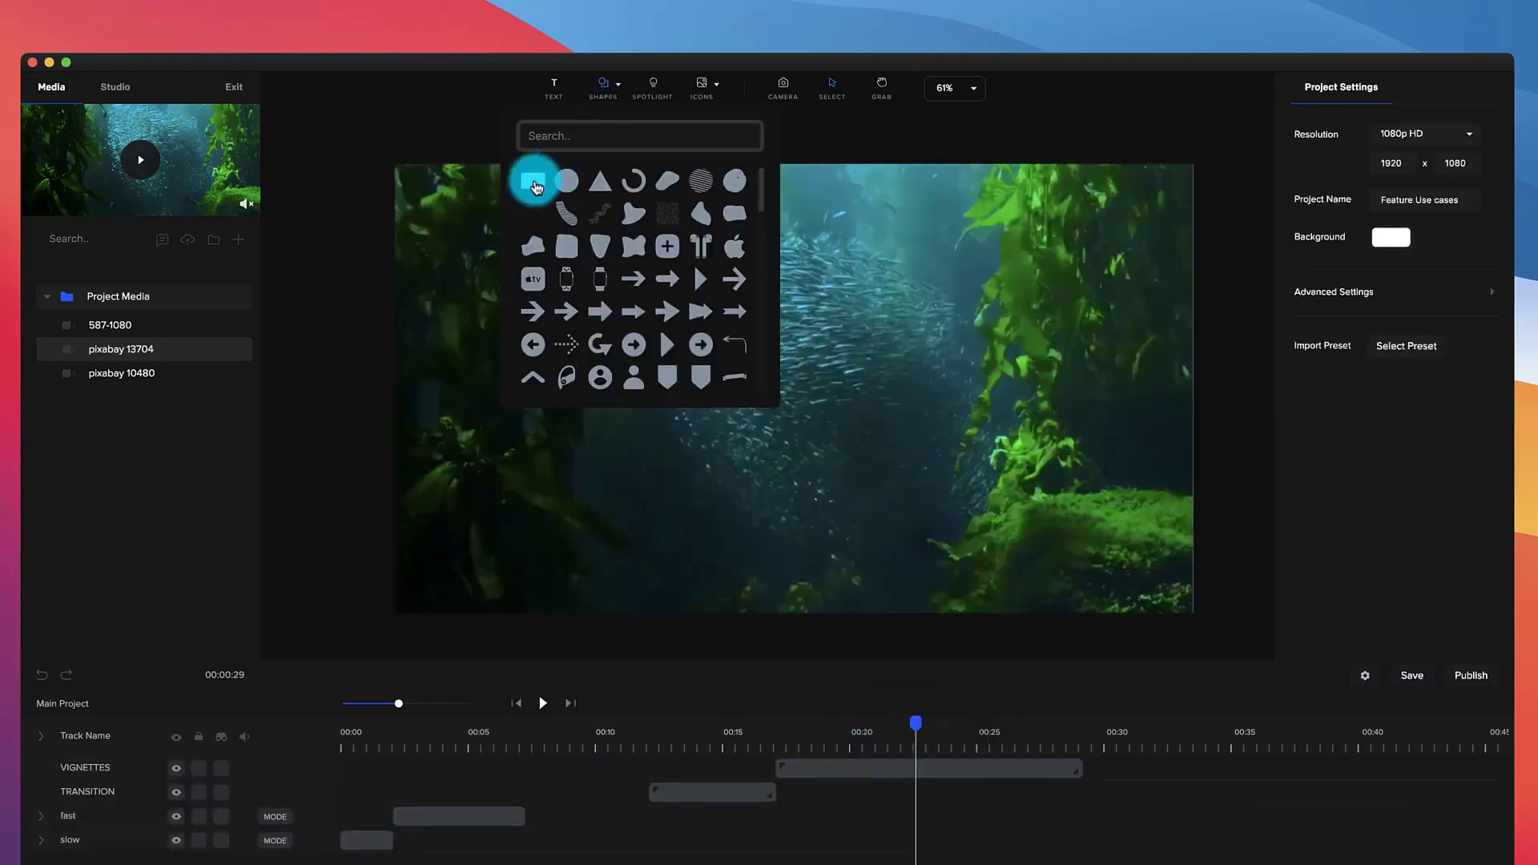
left_click(535, 182)
left_click(776, 676)
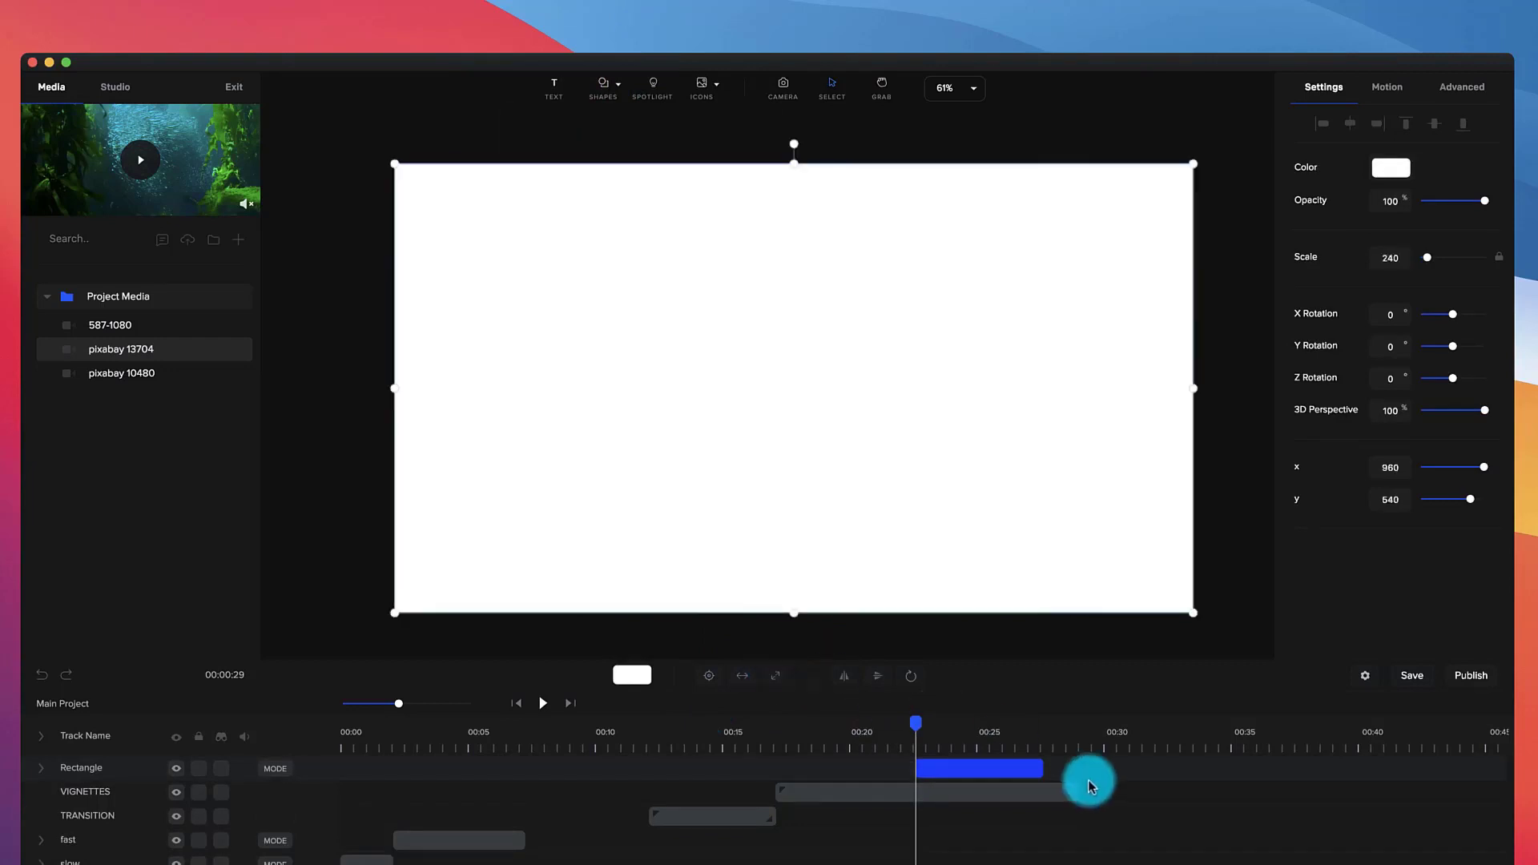
Give the rectangle a radial gradient from blue #004DFF to magenta #FF00EA, tilted down-right
left_click(1402, 176)
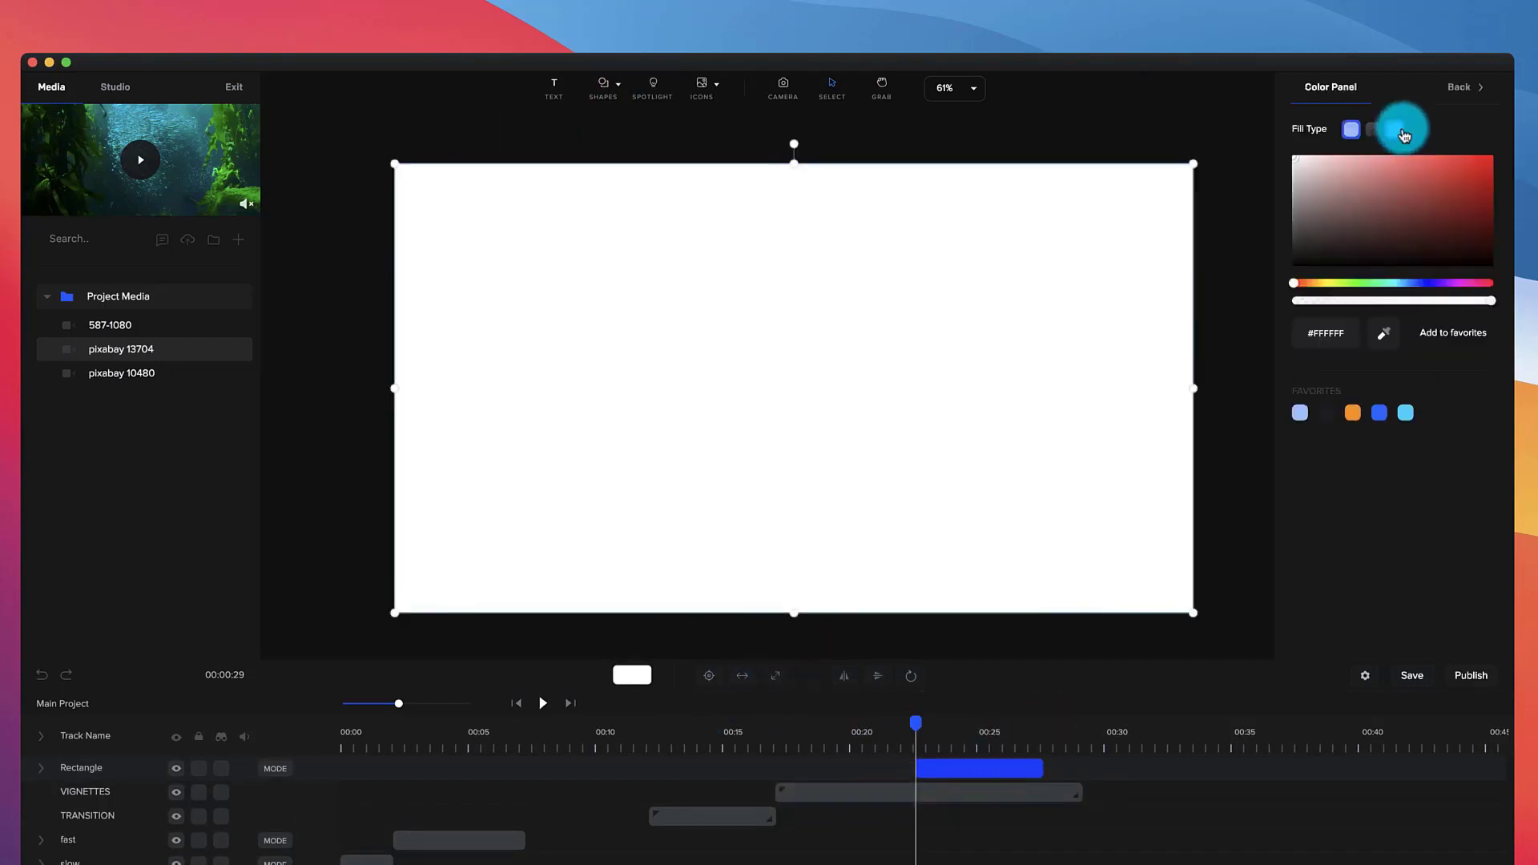
left_click(1396, 129)
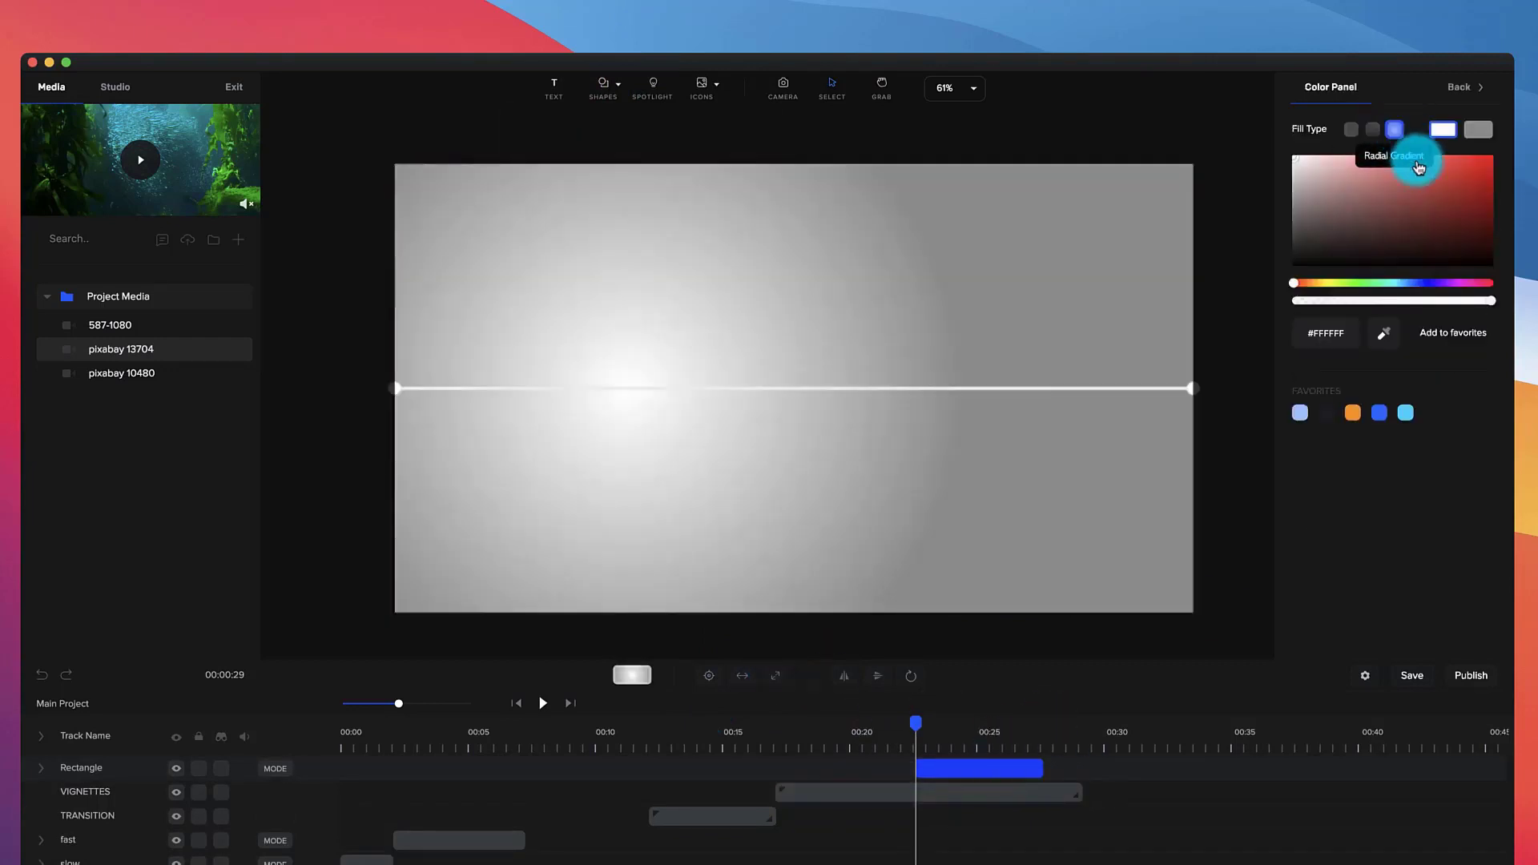
left_click(1419, 284)
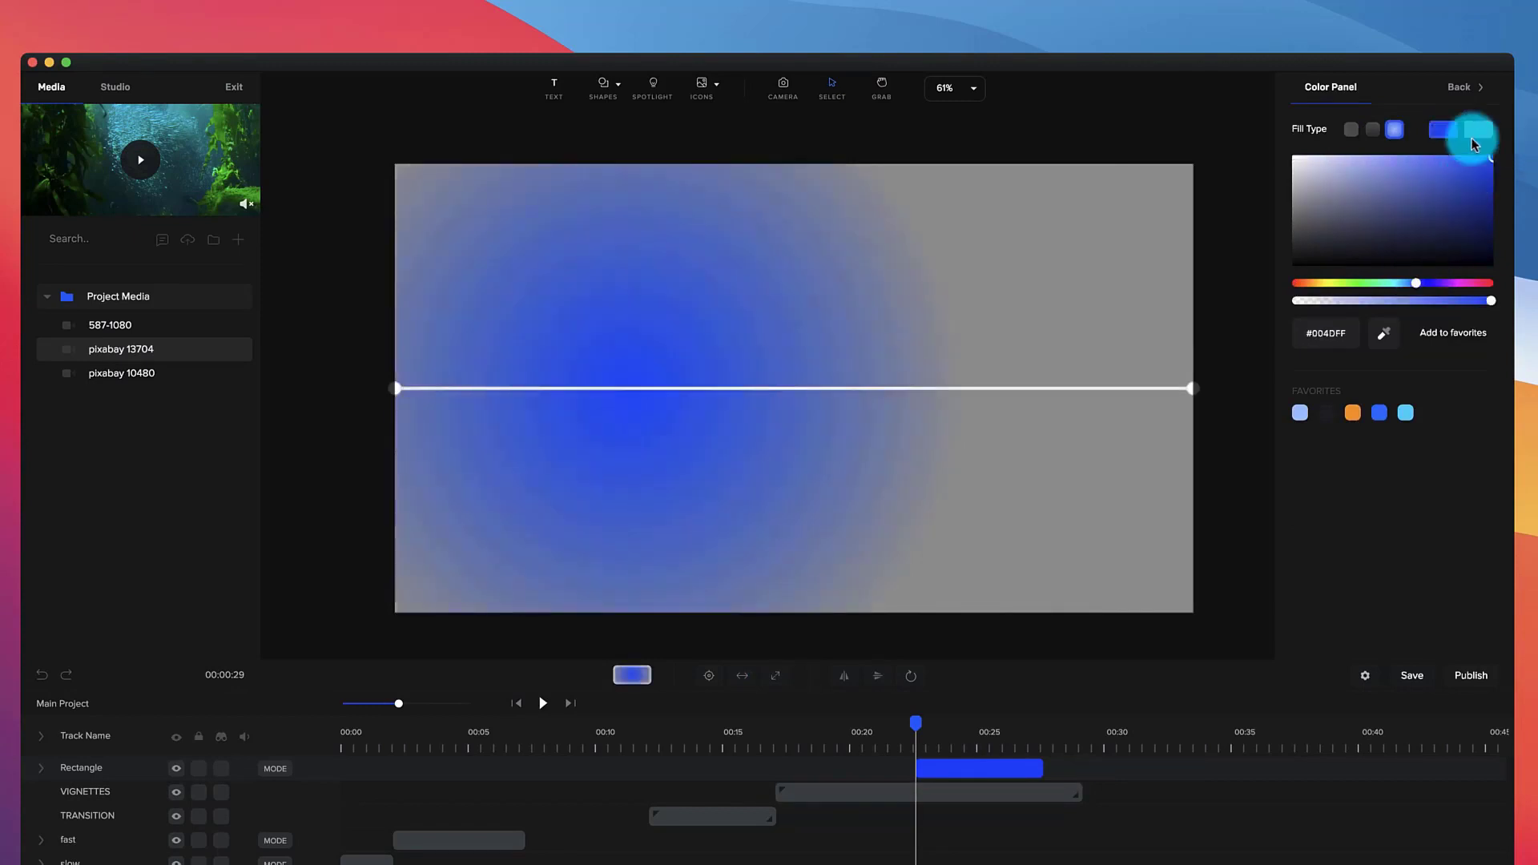
left_click(1474, 136)
left_click(1448, 284)
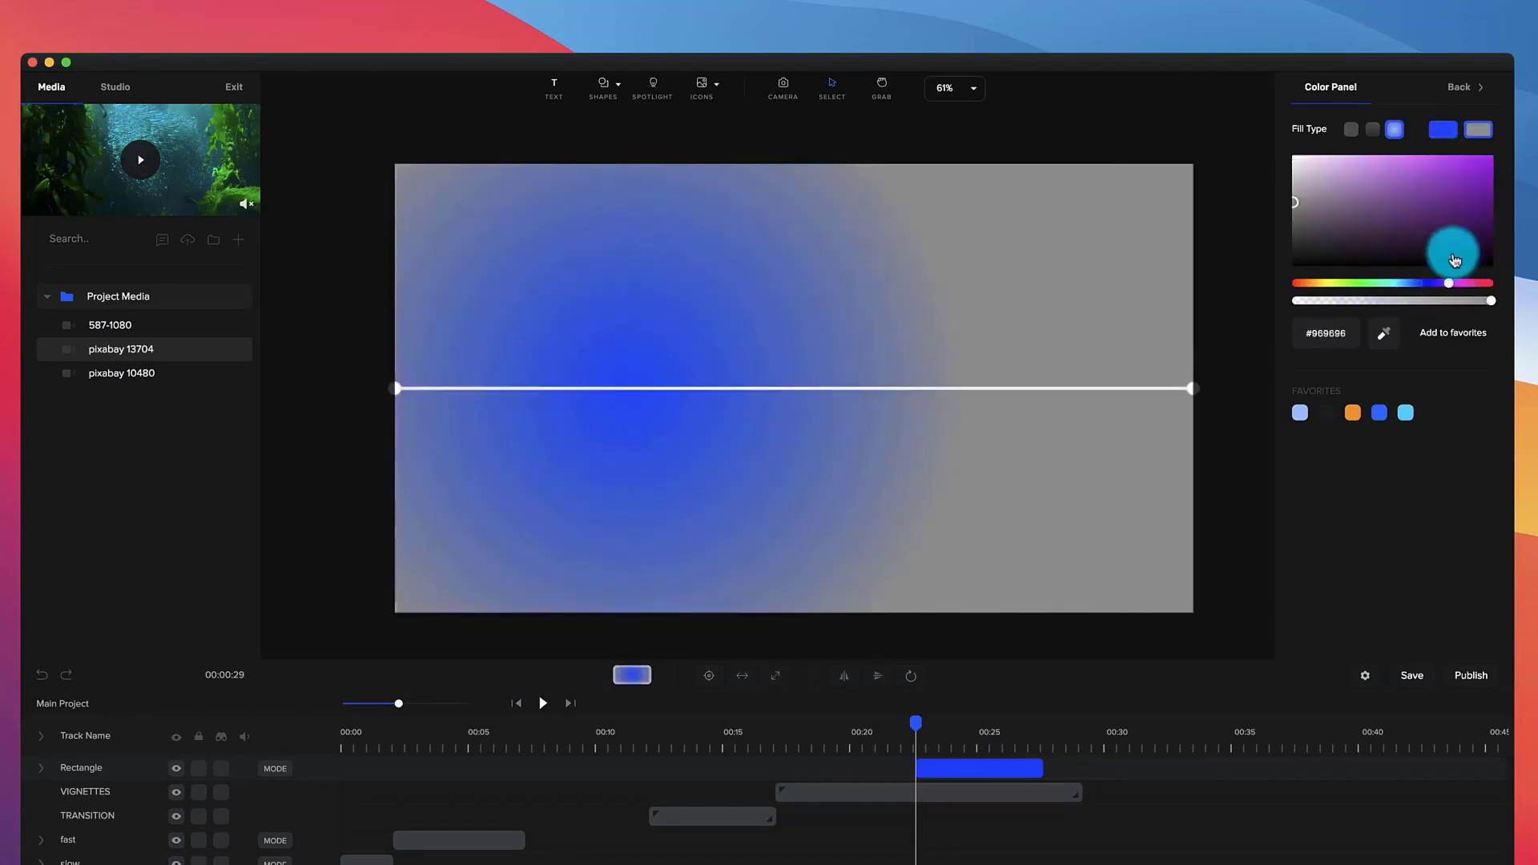
left_click_drag(1455, 261, 1526, 112)
left_click_drag(1194, 390, 1474, 628)
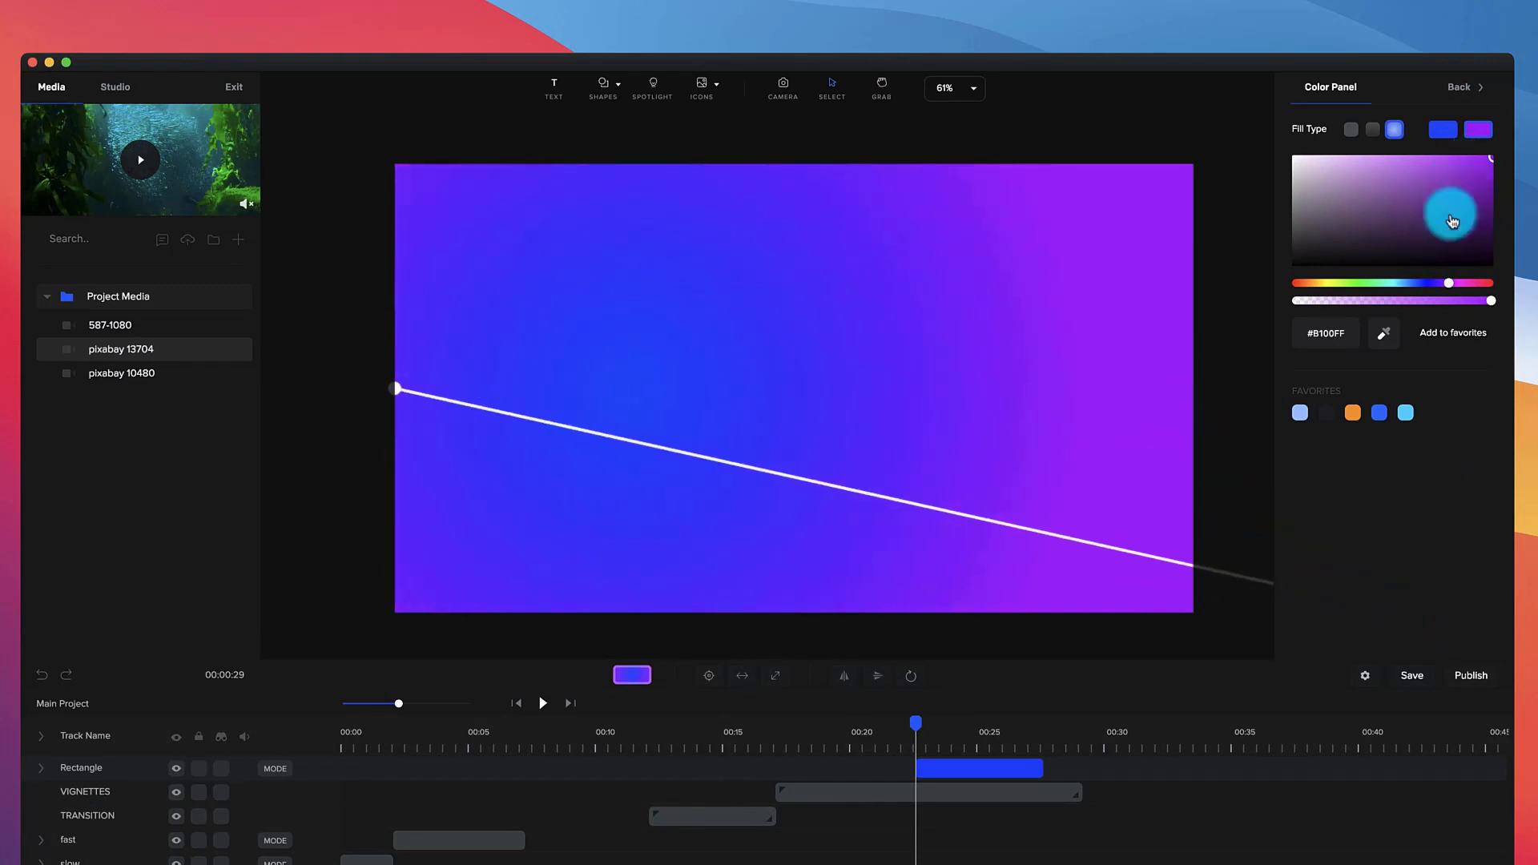
left_click_drag(1452, 283, 1463, 286)
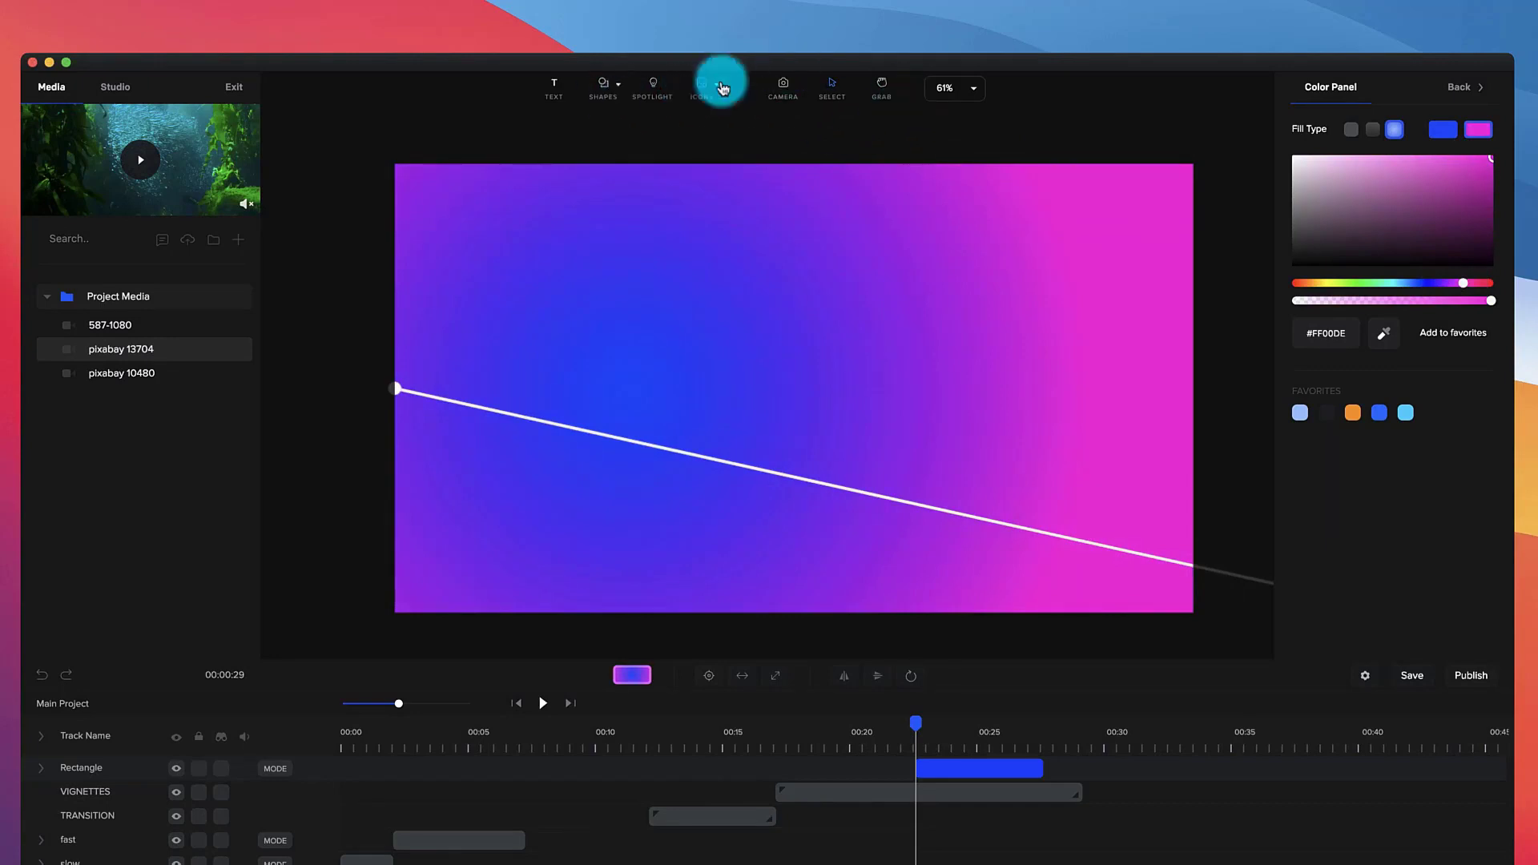
Add a spotlight with edge feather 78, fit it to the canvas, then reposition and enlarge it
left_click(645, 101)
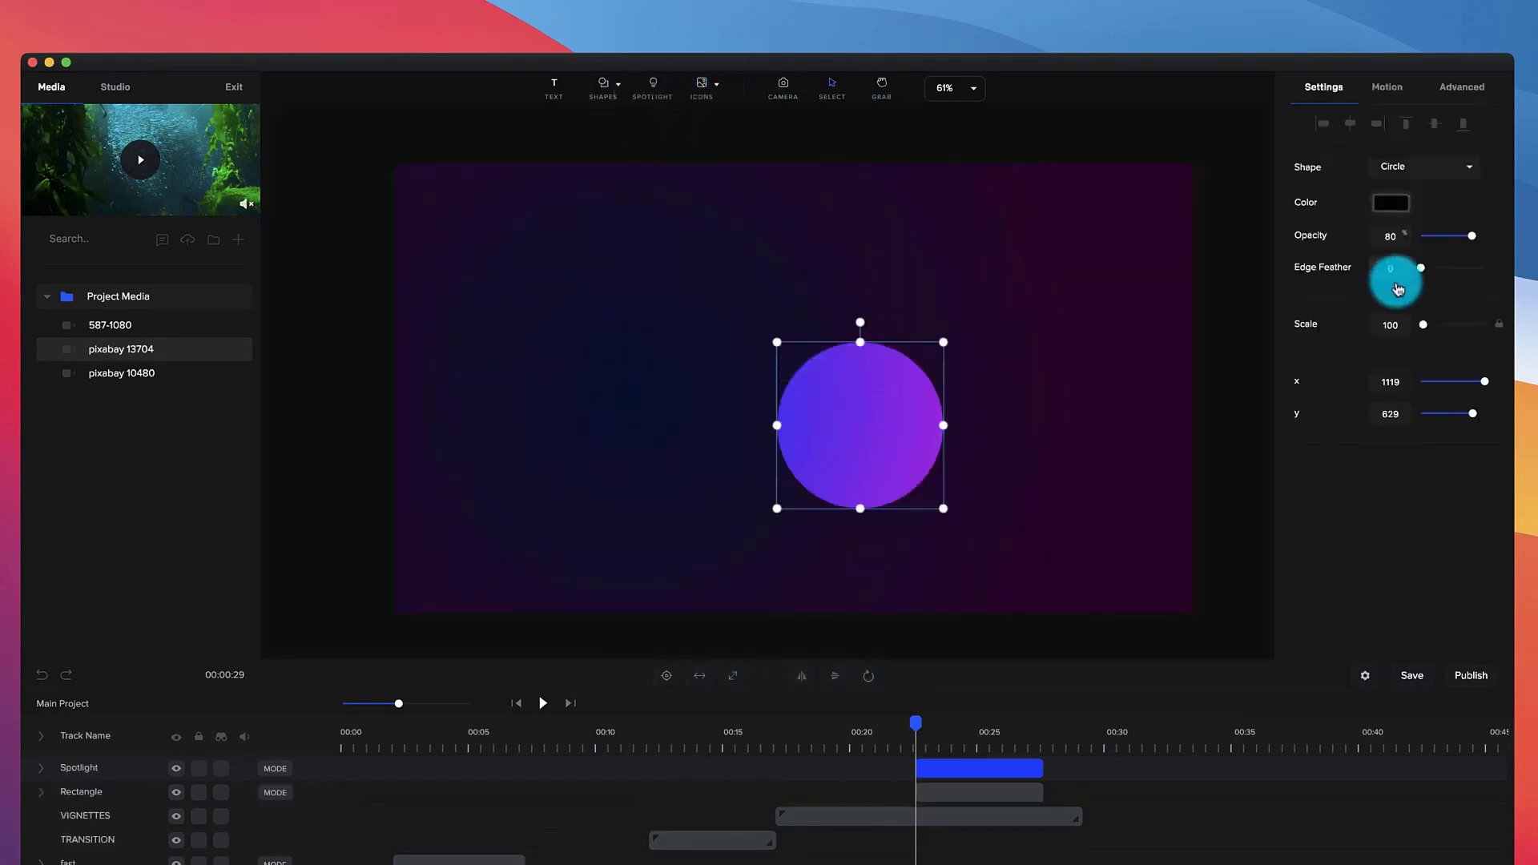
left_click(1375, 206)
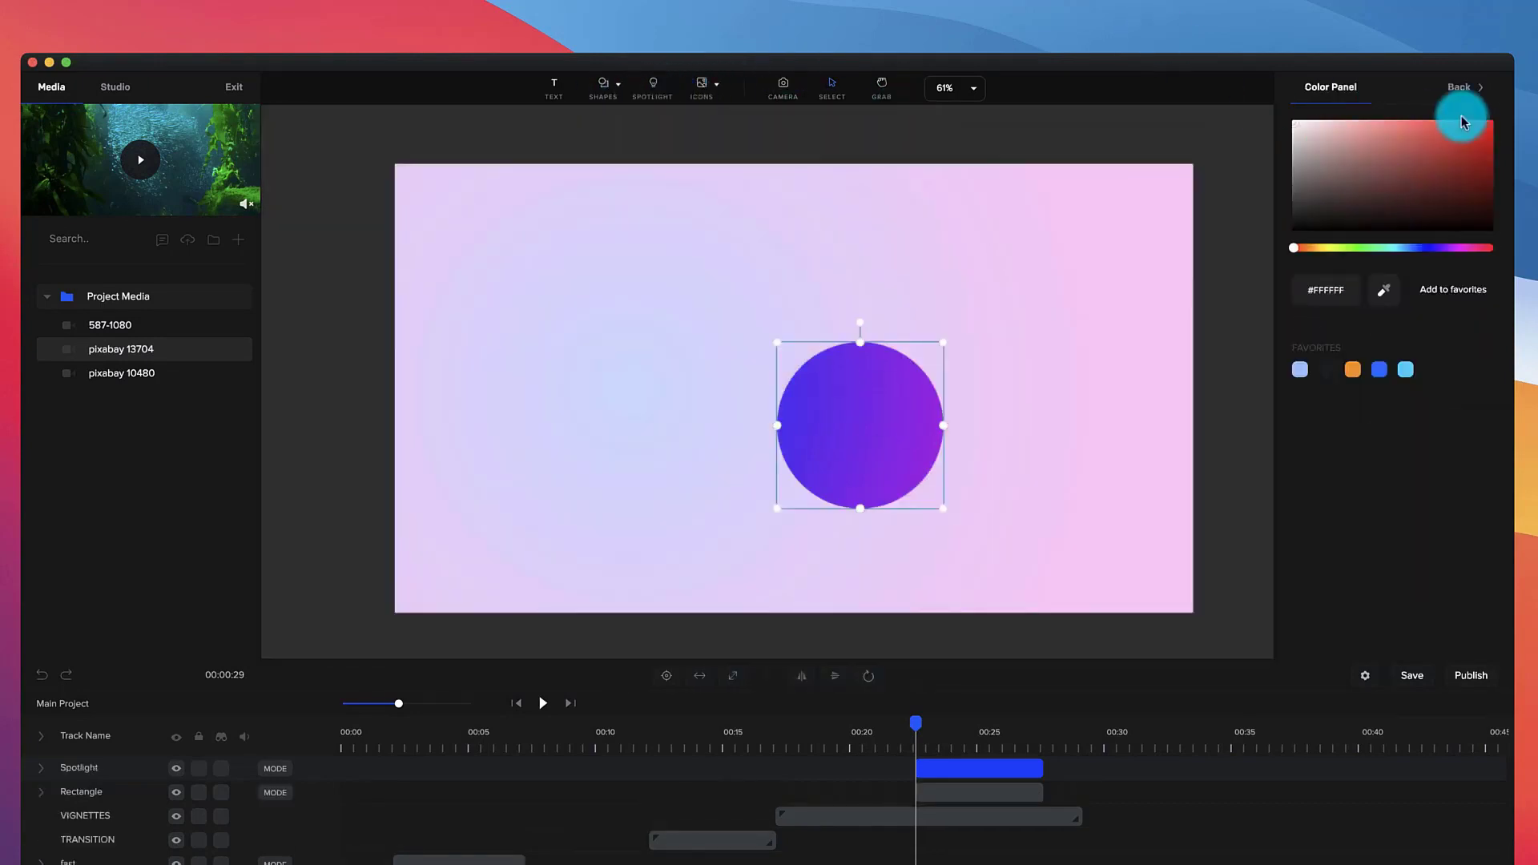
left_click(1459, 90)
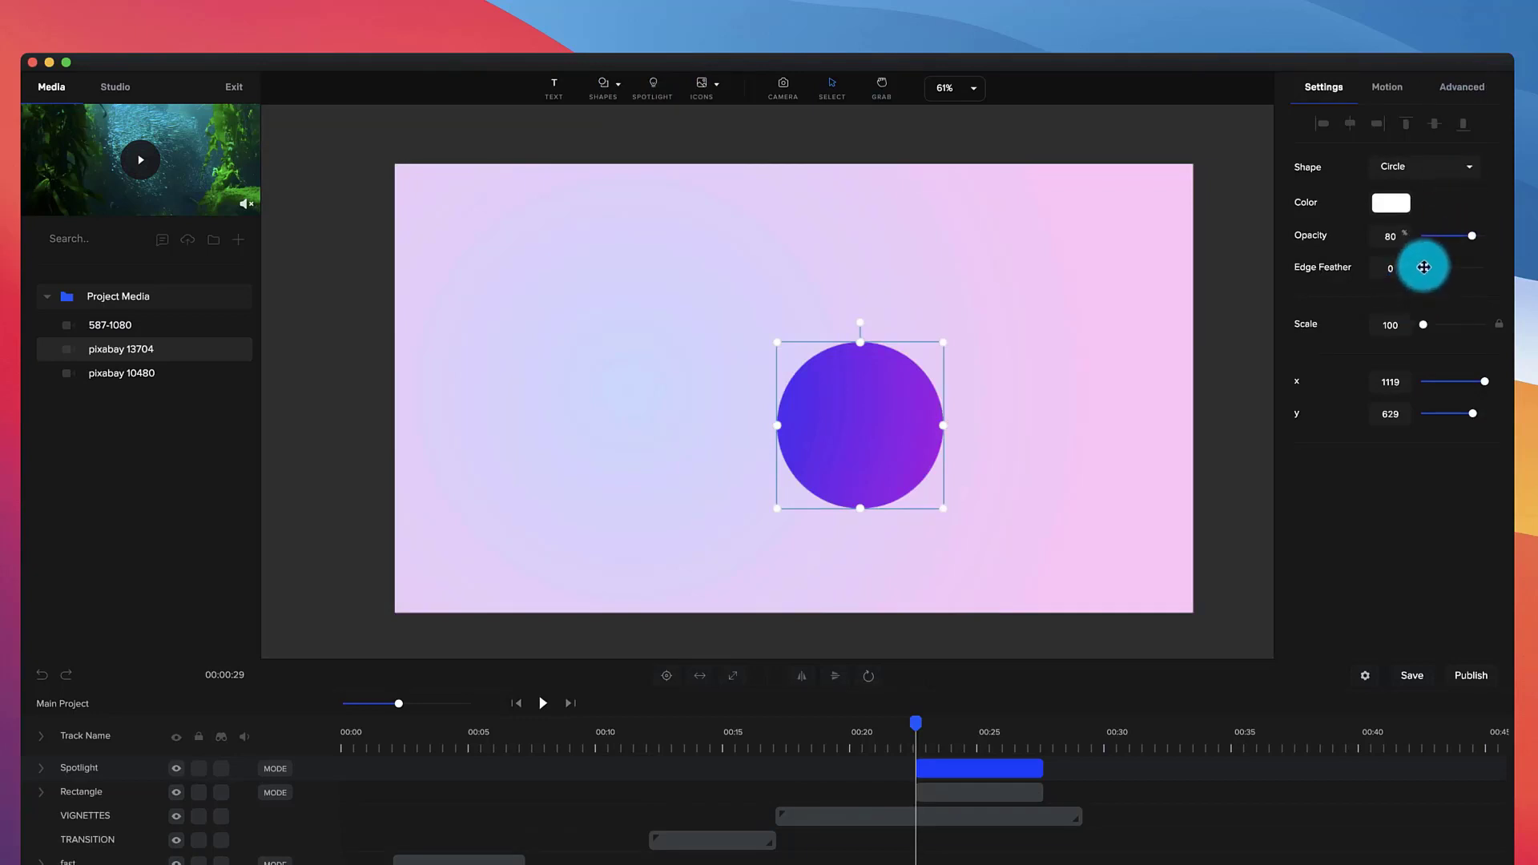
left_click_drag(1420, 270, 1471, 268)
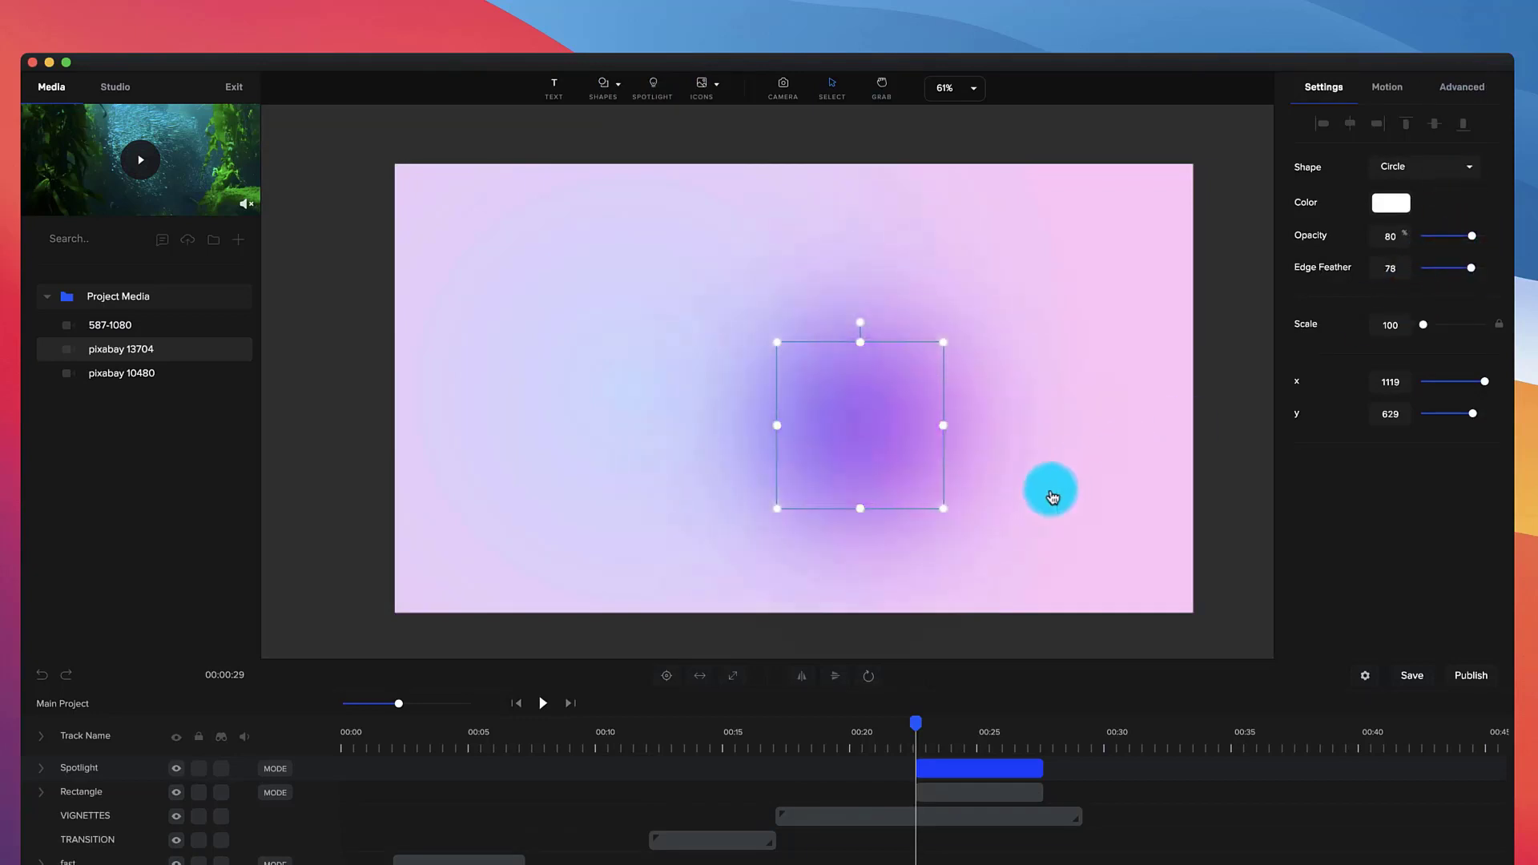
left_click(733, 676)
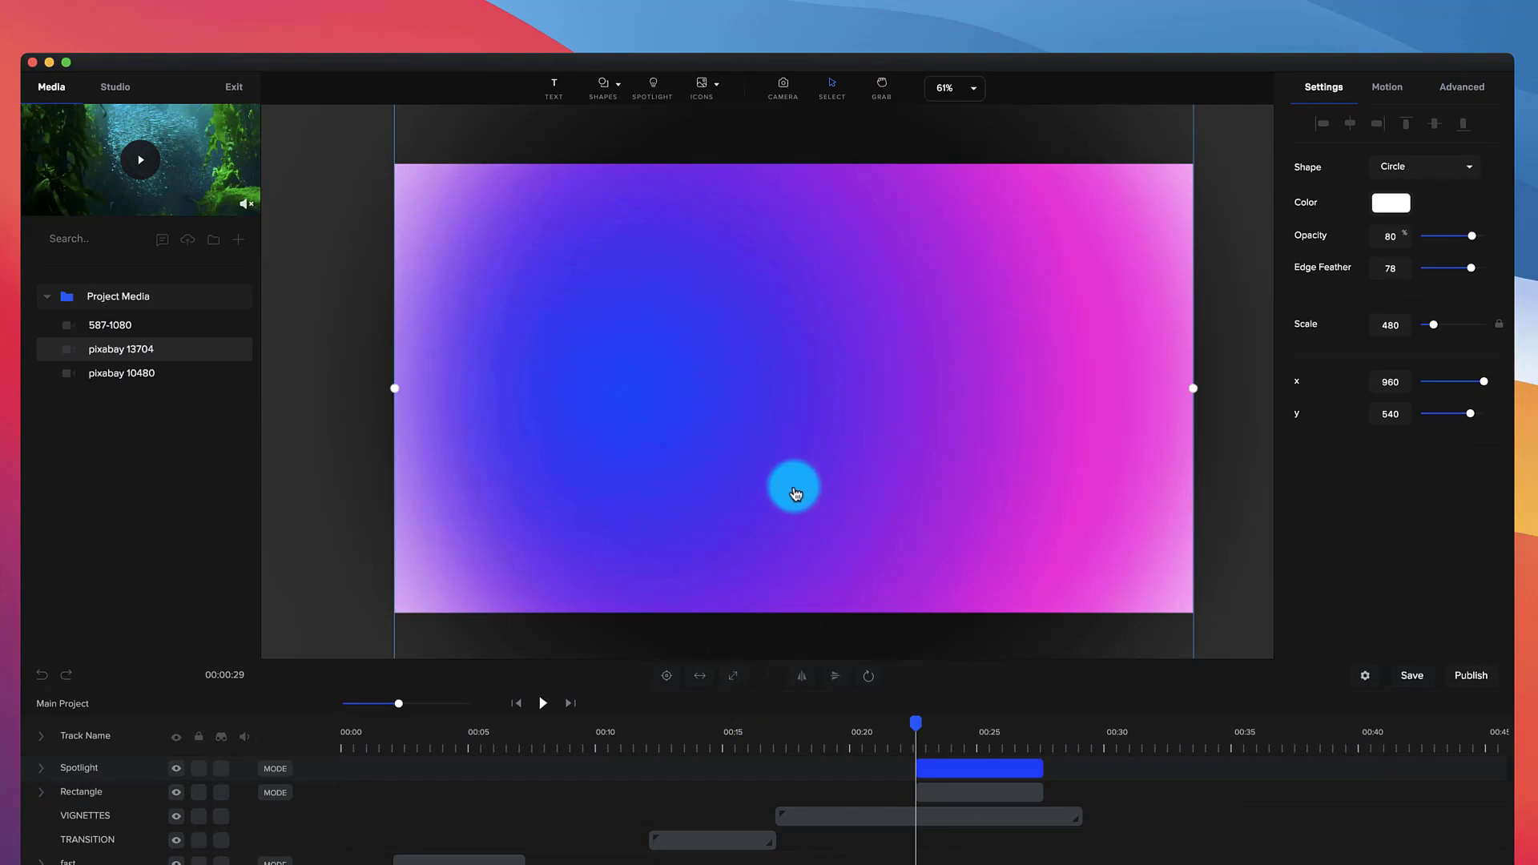
left_click_drag(774, 479, 899, 439)
scroll(652, 498, "down", 5)
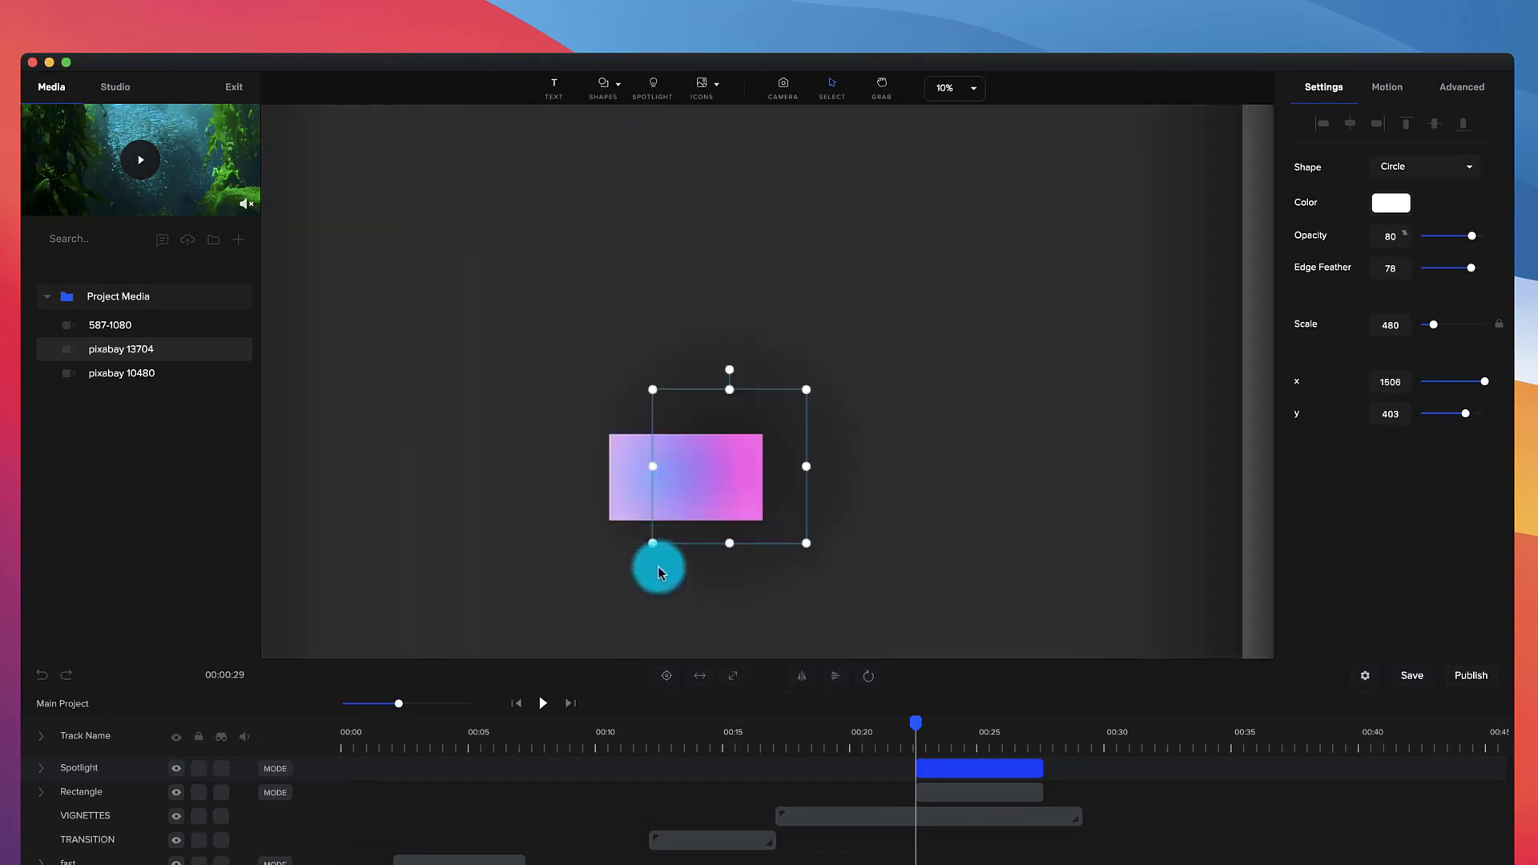
left_click_drag(650, 545, 642, 551)
scroll(681, 497, "up", 5)
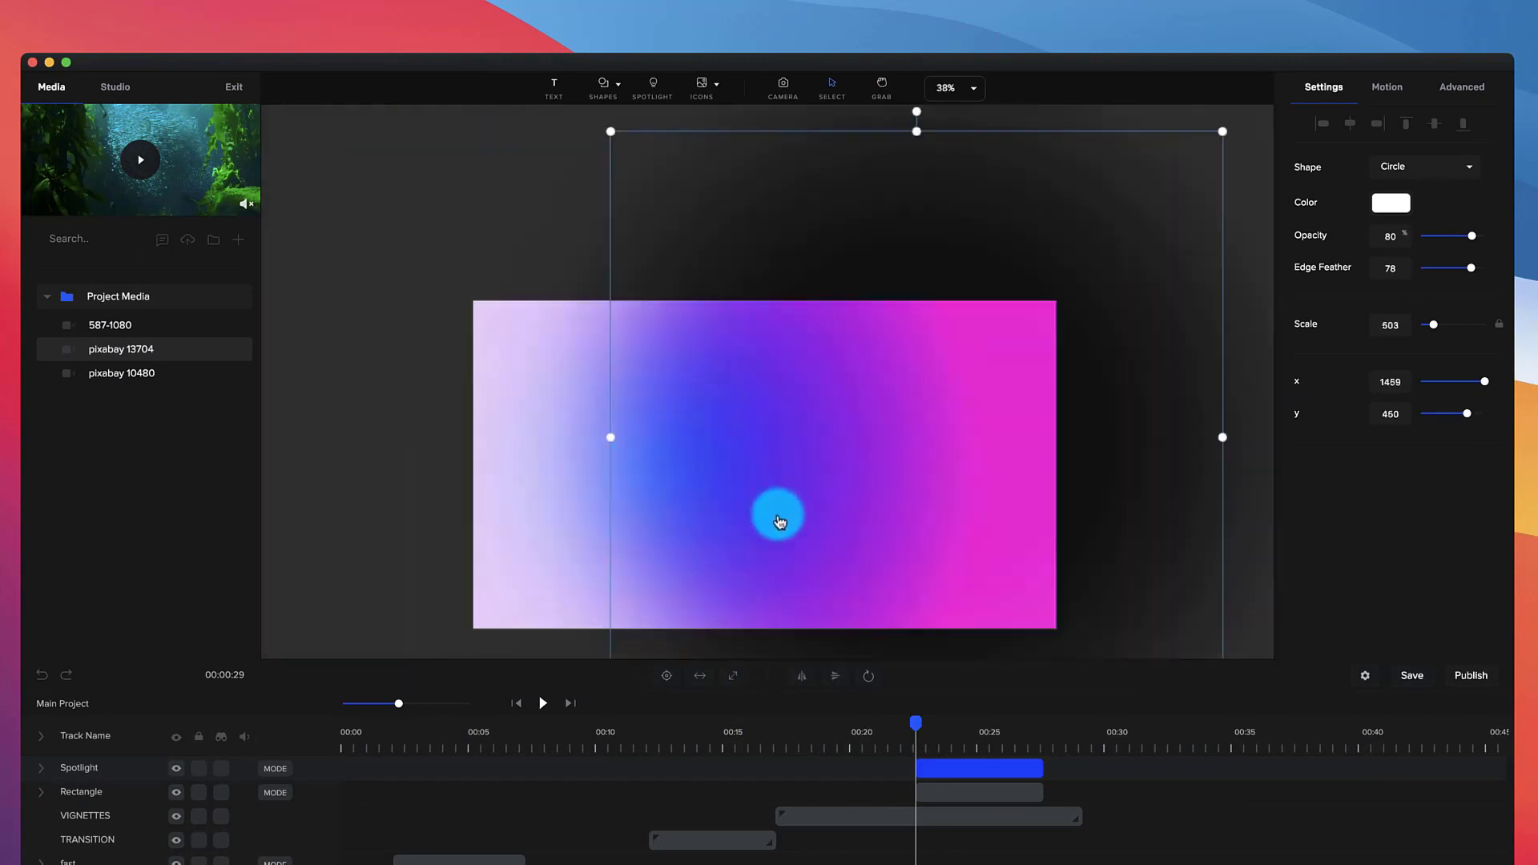
Tint the spotlight cyan #08FFEA and move it toward the canvas's left side
left_click(1390, 203)
left_click_drag(1402, 247, 1380, 248)
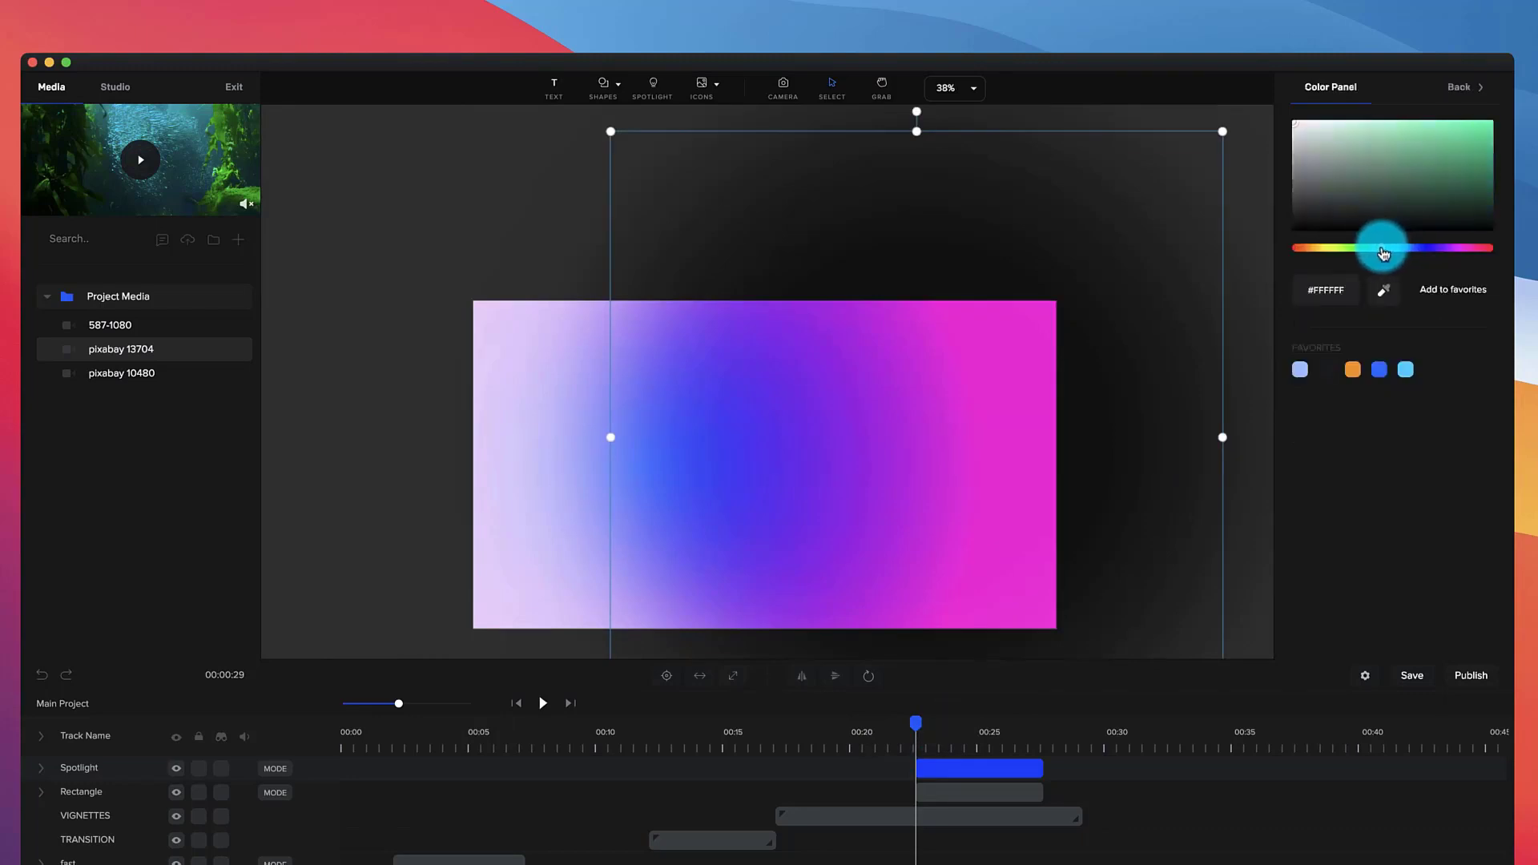
left_click_drag(1434, 168, 1510, 100)
left_click_drag(846, 478, 515, 585)
left_click(1388, 203)
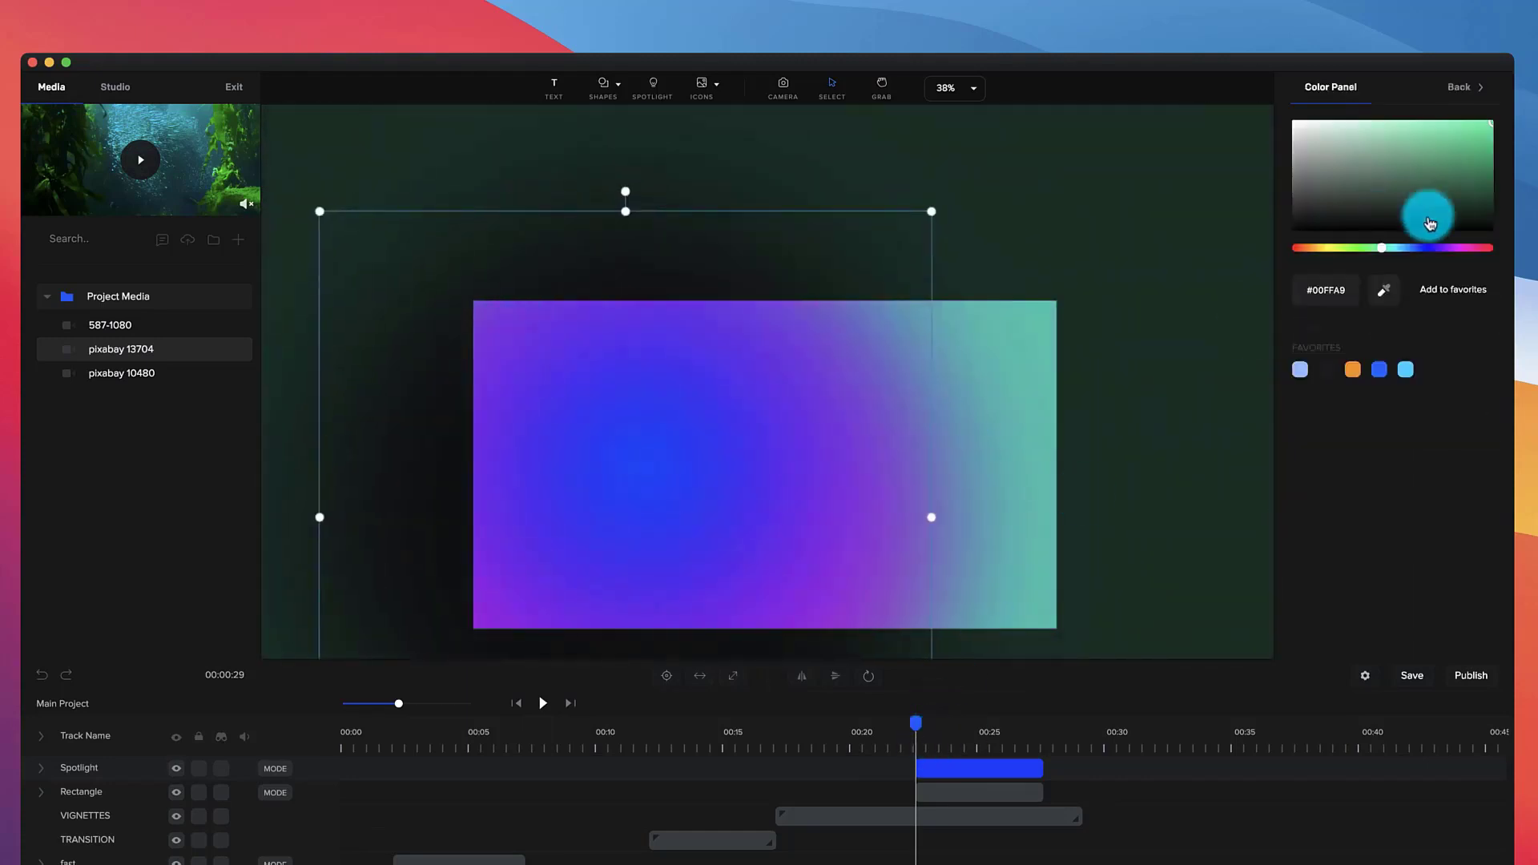
left_click_drag(1442, 130, 1480, 123)
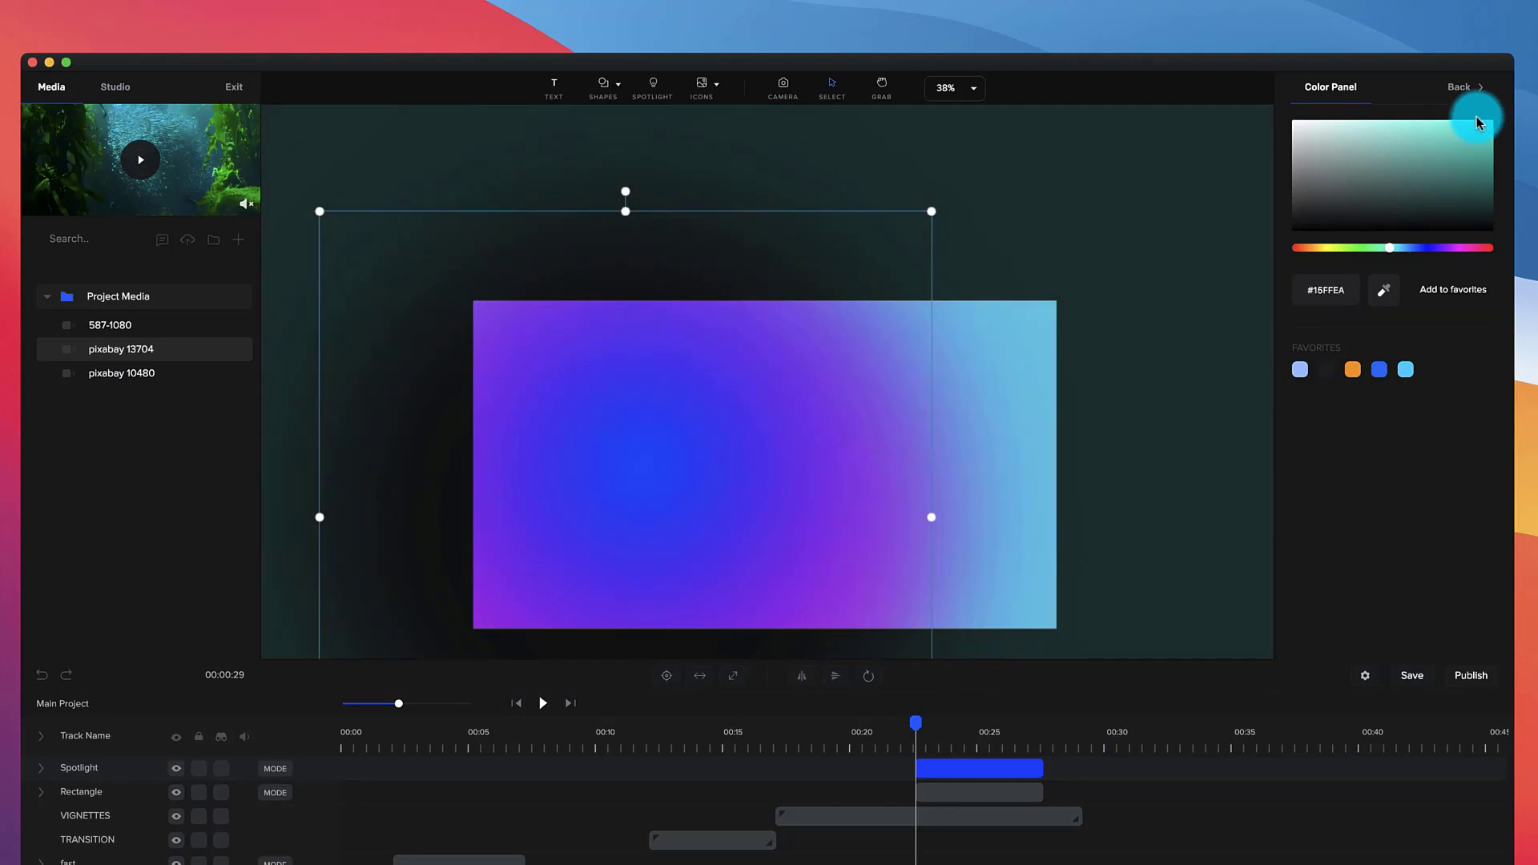
scroll(800, 517, "up", 1)
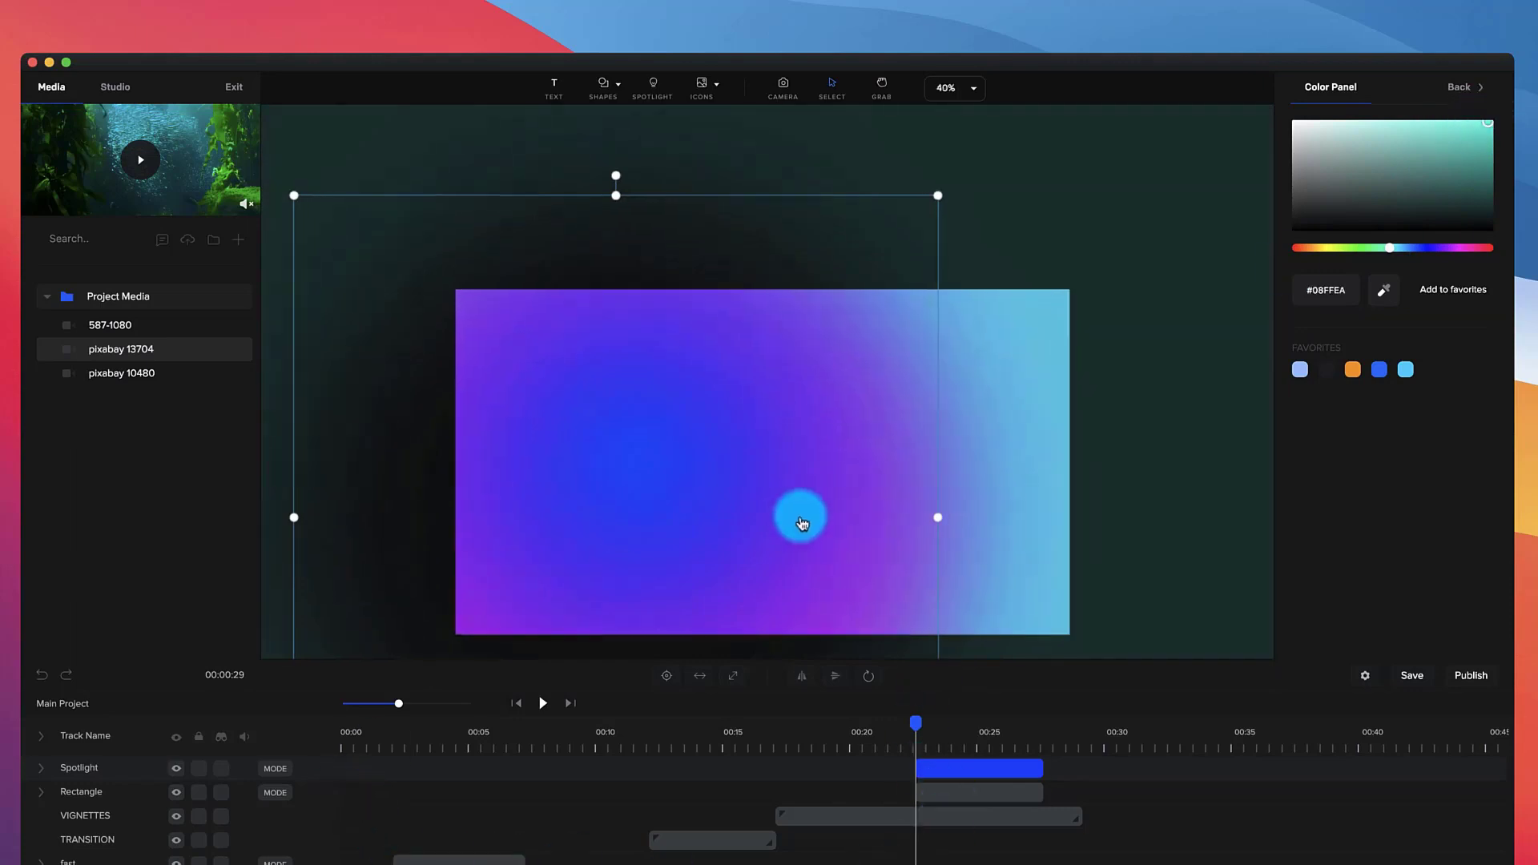
left_click(806, 476)
scroll(809, 465, "up", 3)
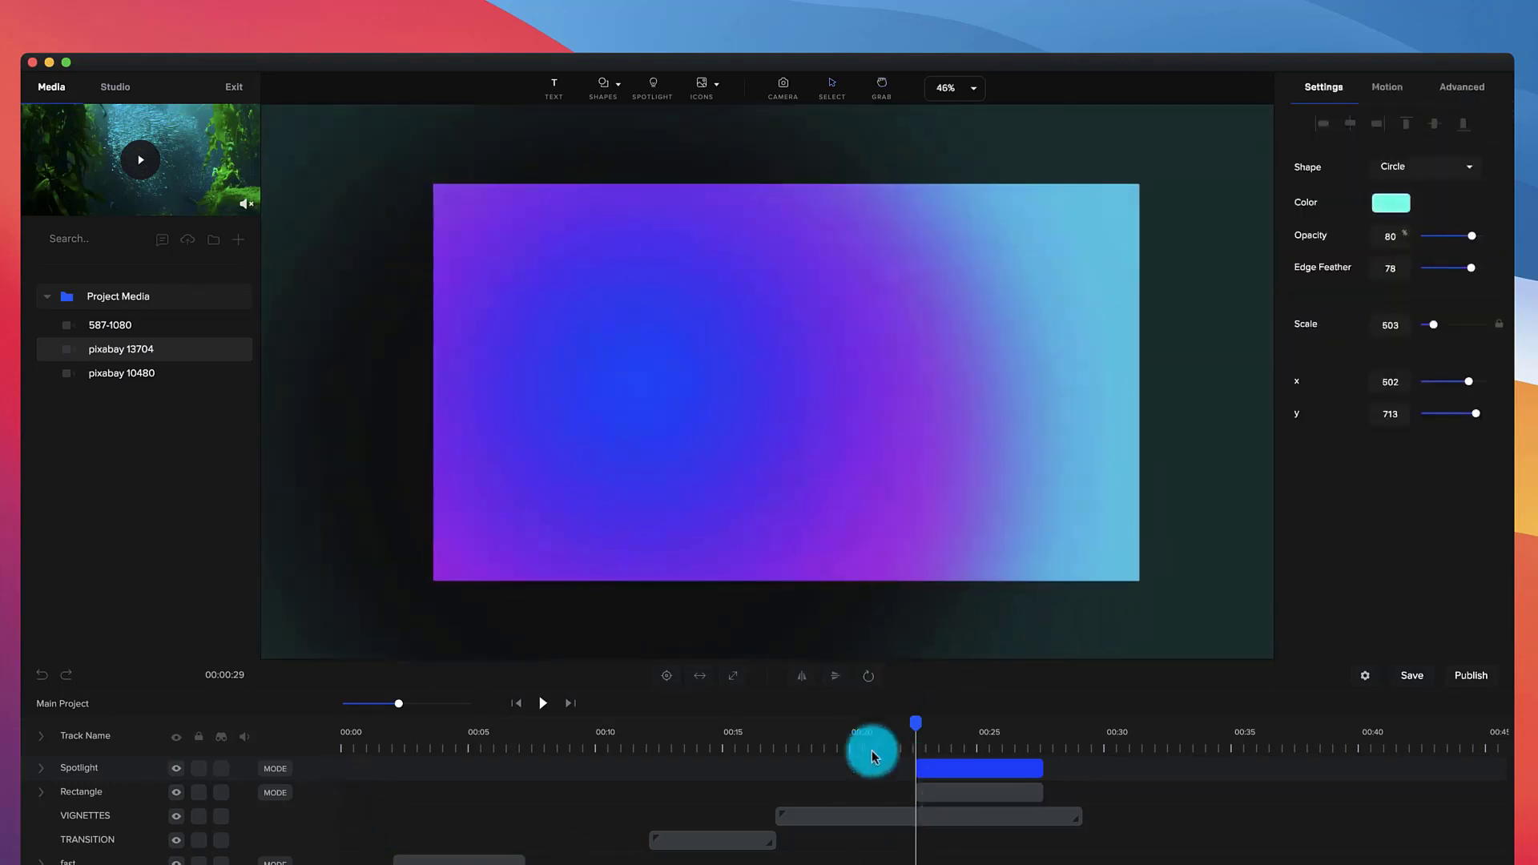
left_click(42, 770)
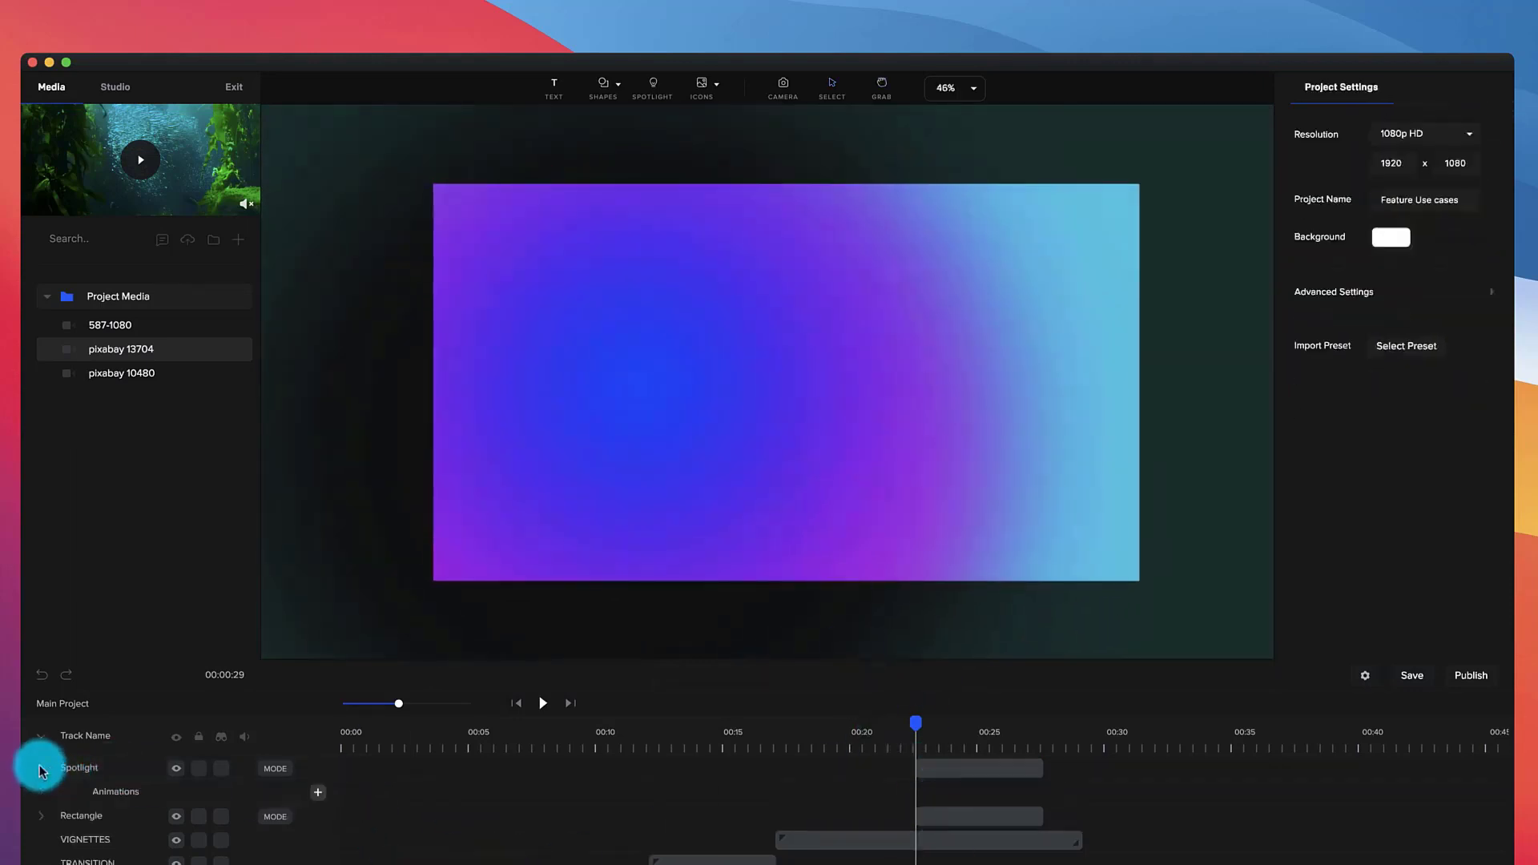
Add a Spotlight animation with Position, Scale and Color properties enabled
left_click(319, 795)
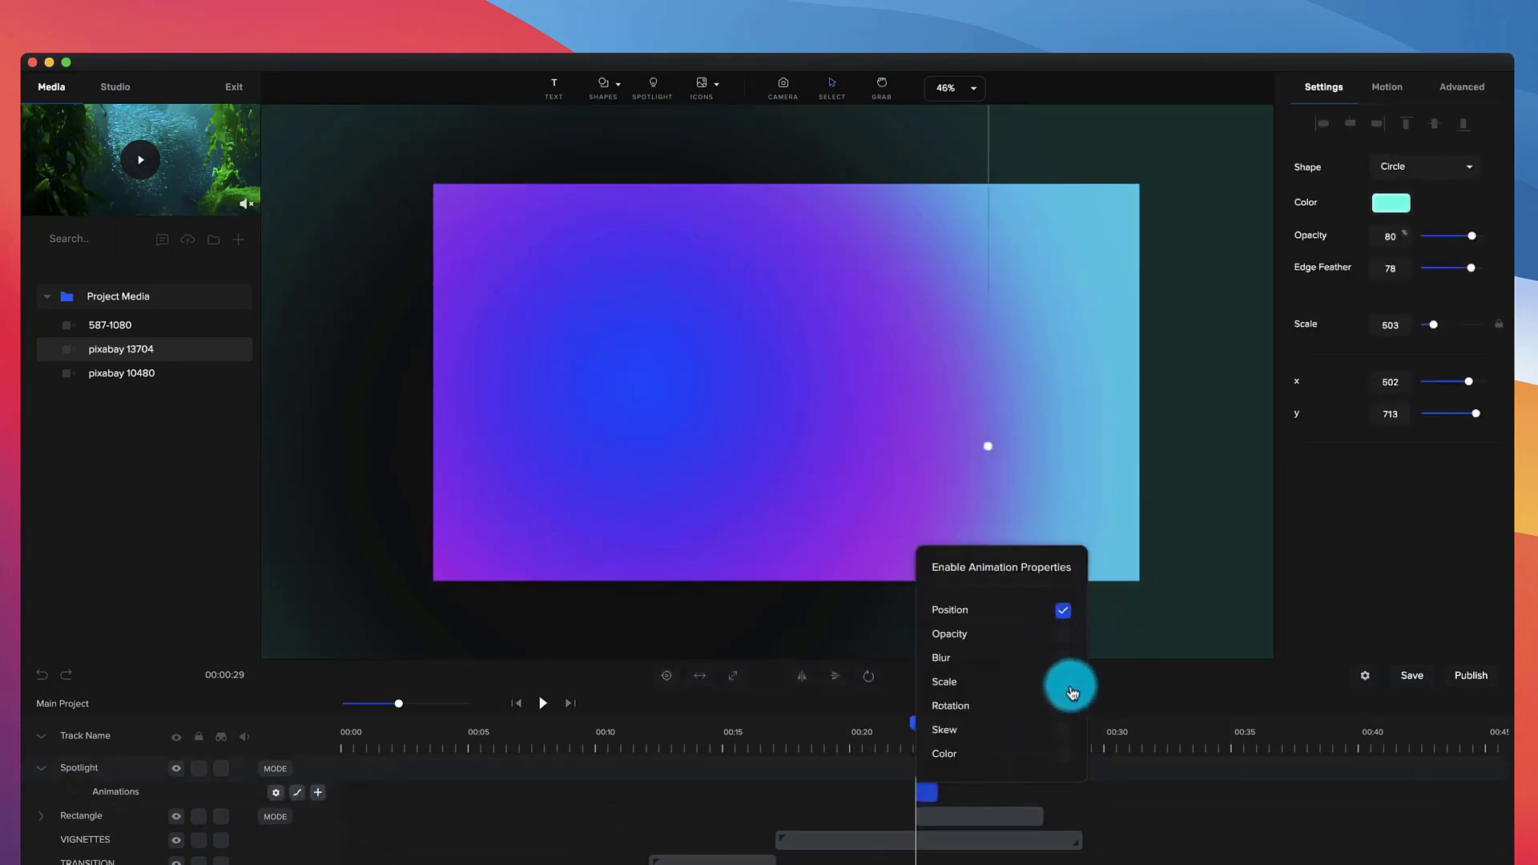
left_click(1156, 795)
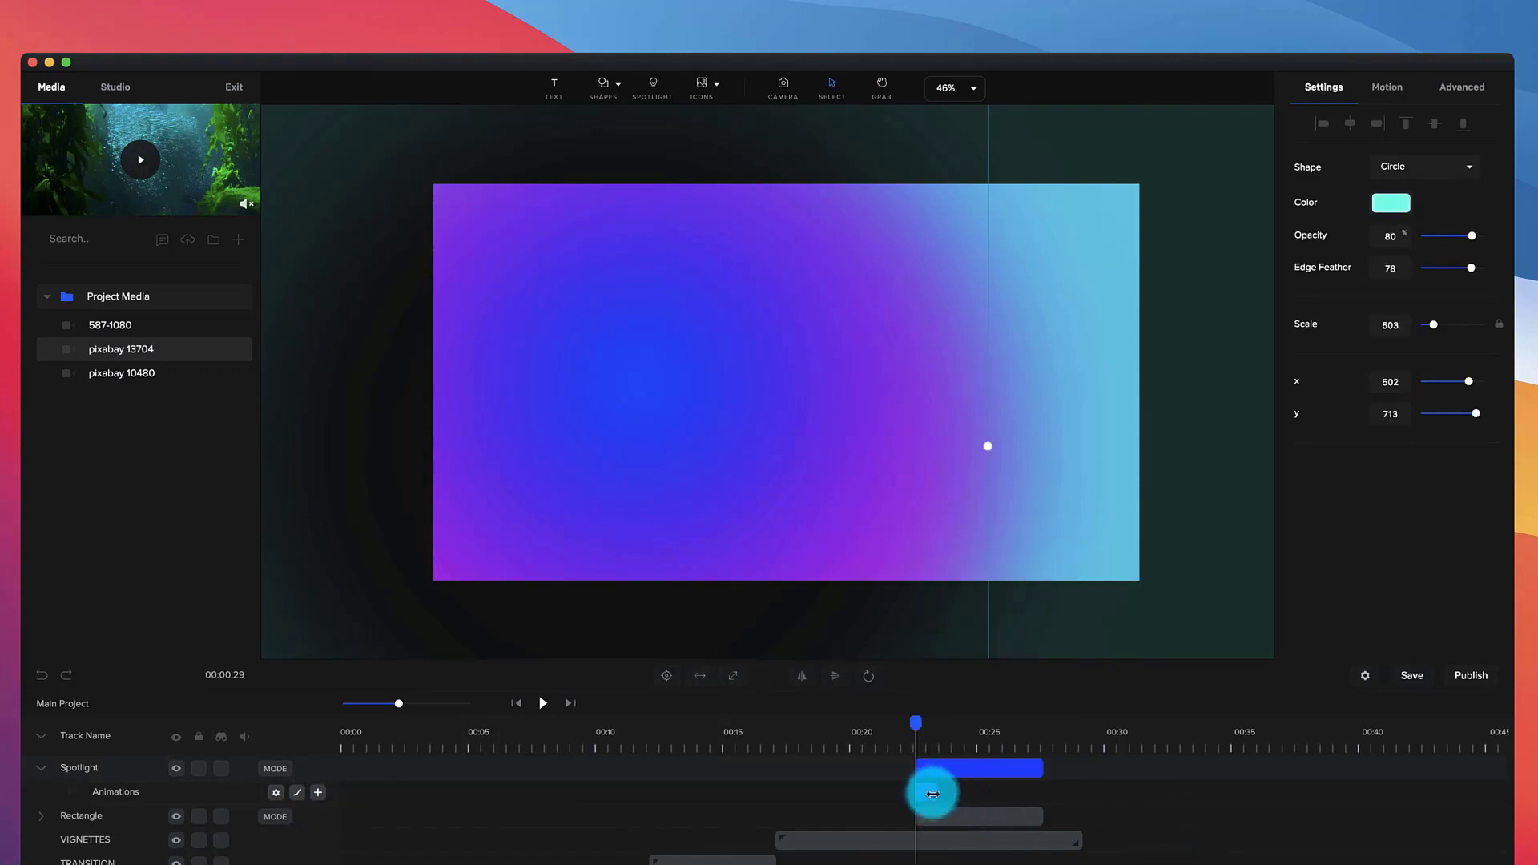
left_click(276, 792)
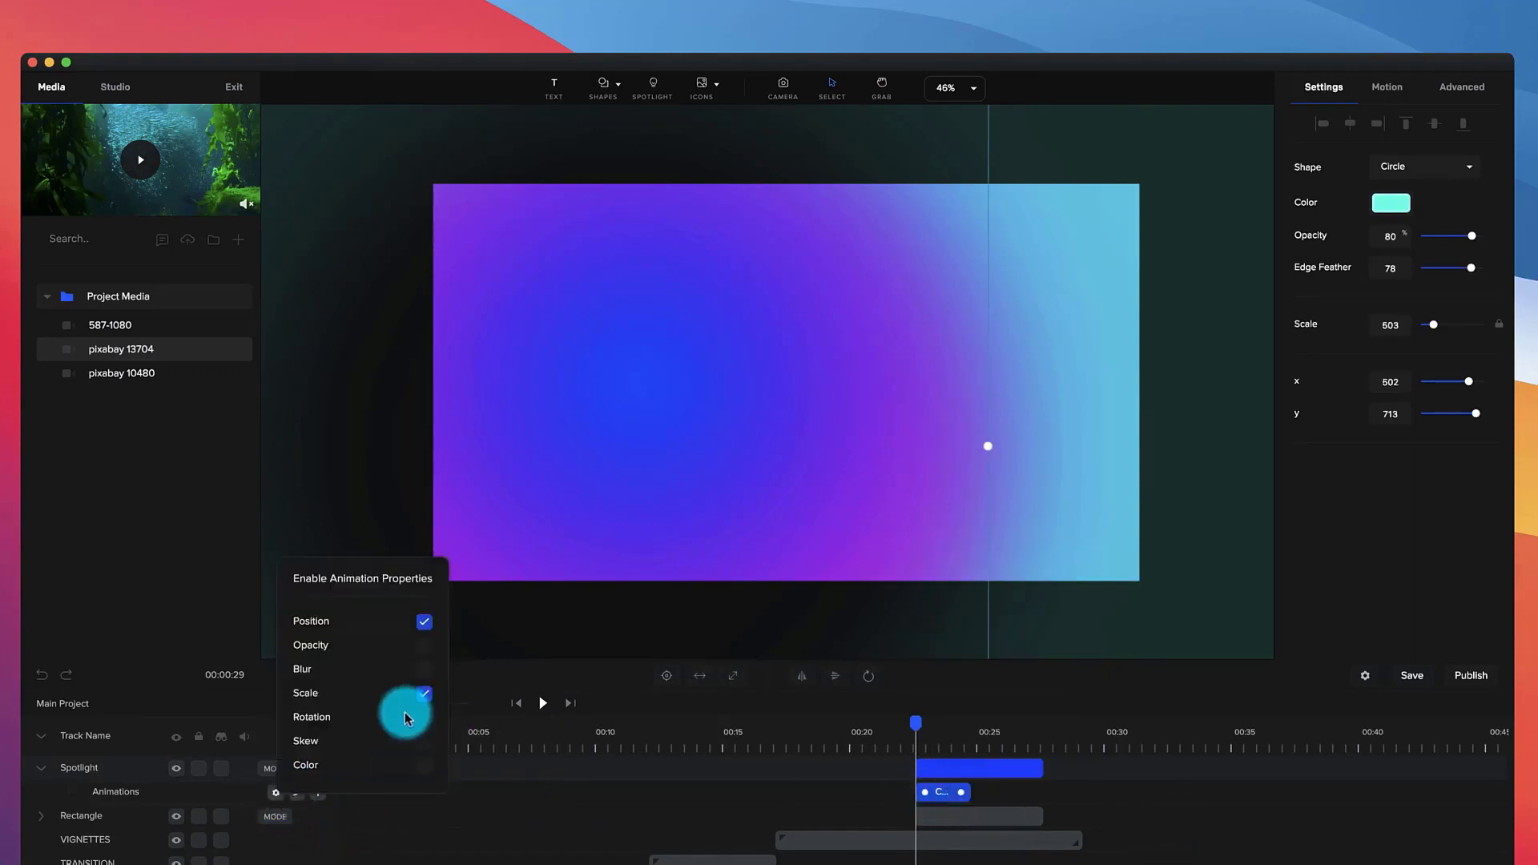
left_click(979, 736)
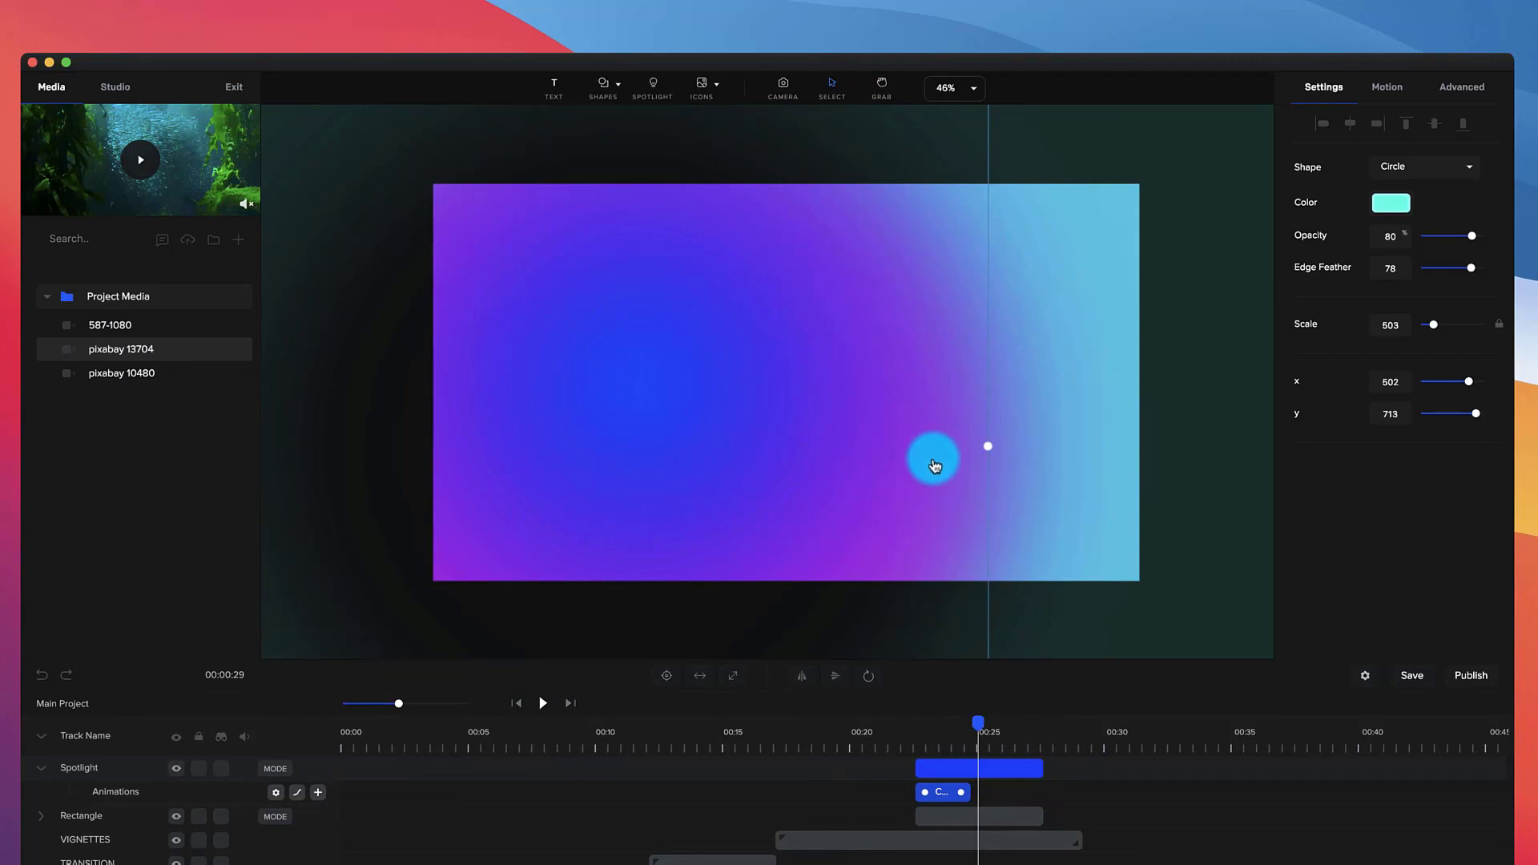
Animate the spotlight up-right, shrinking to scale 409 and turning red #FF082C, then preview it
left_click(693, 473)
left_click_drag(693, 474, 934, 405)
left_click_drag(1436, 326, 1433, 324)
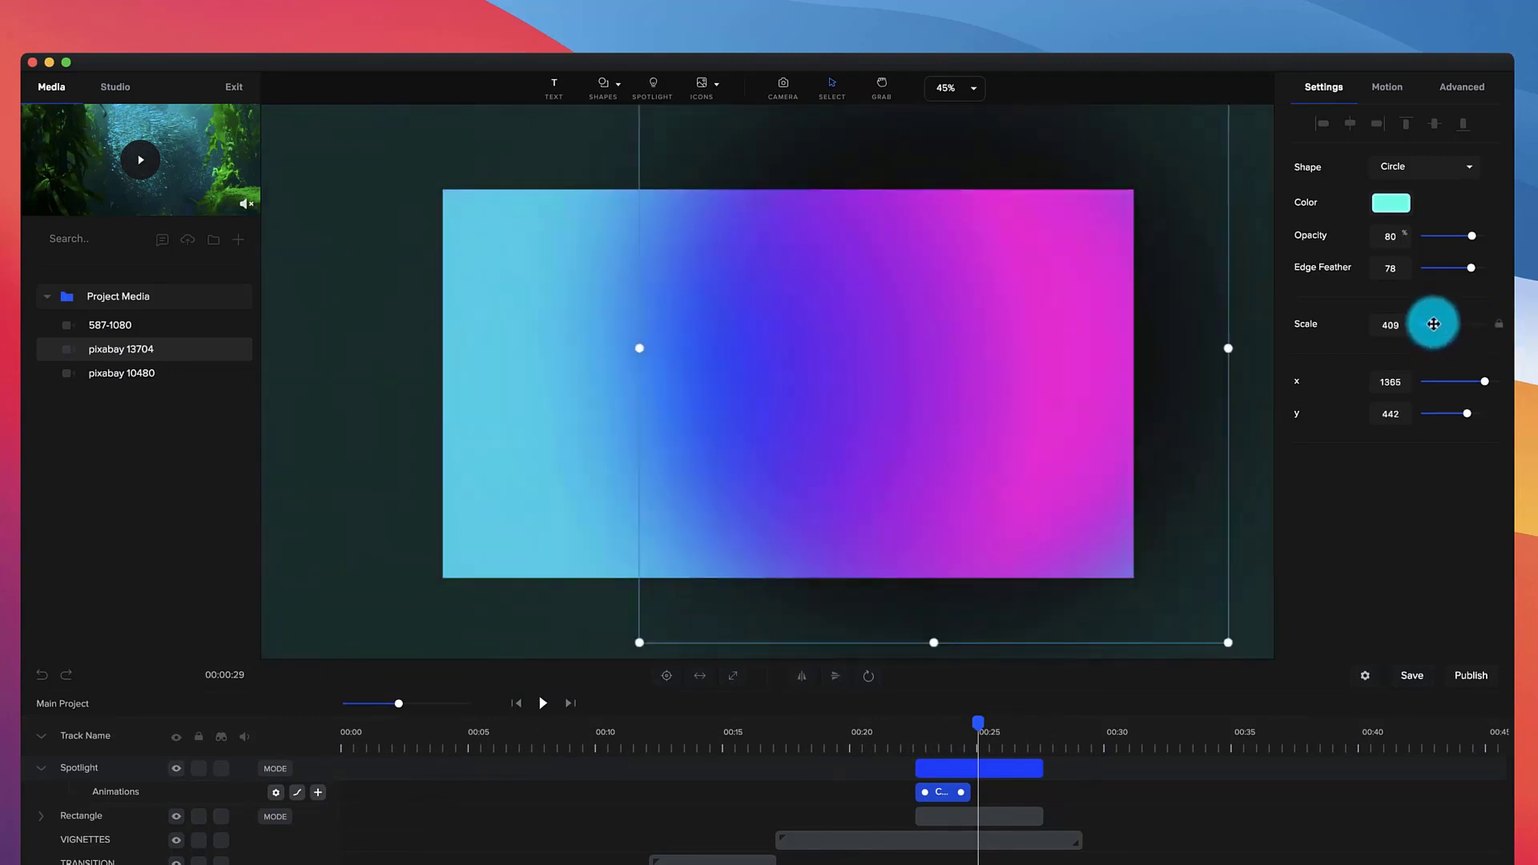
left_click(1394, 203)
left_click_drag(1443, 250, 1487, 237)
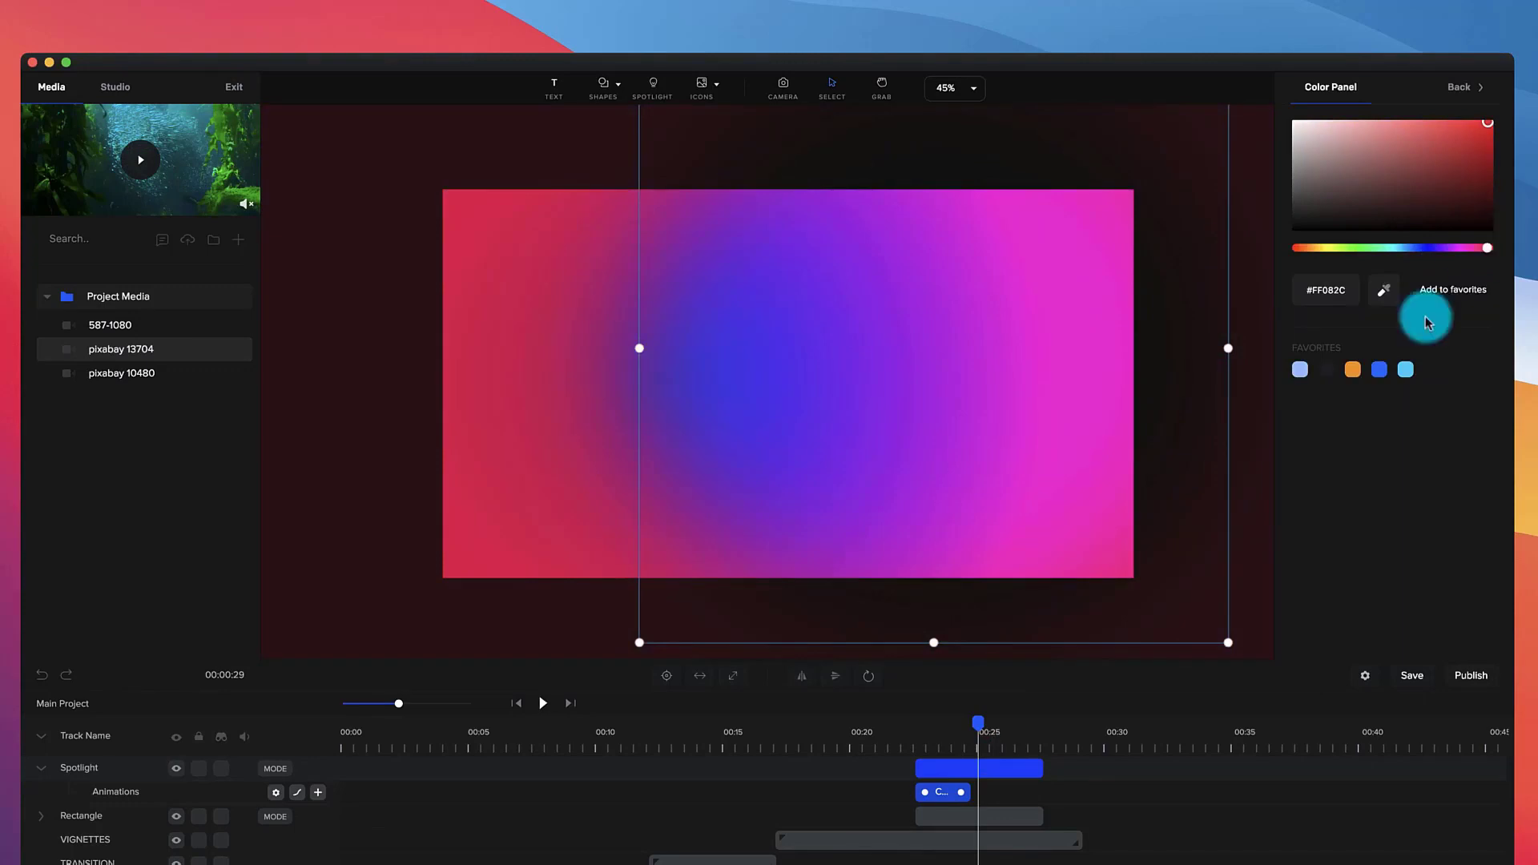
left_click(920, 733)
key("space")
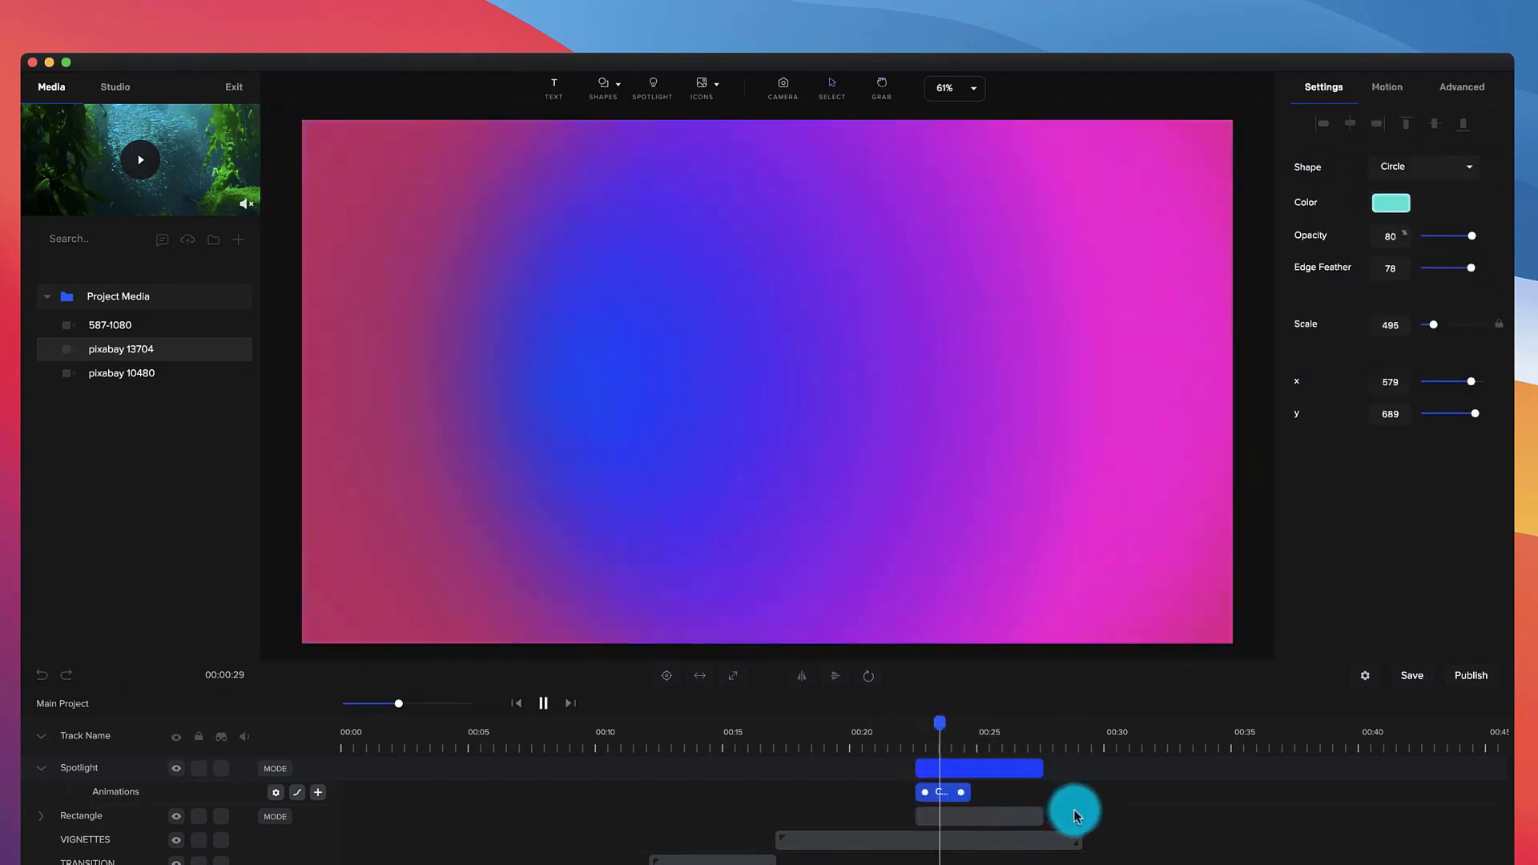
left_click(969, 797)
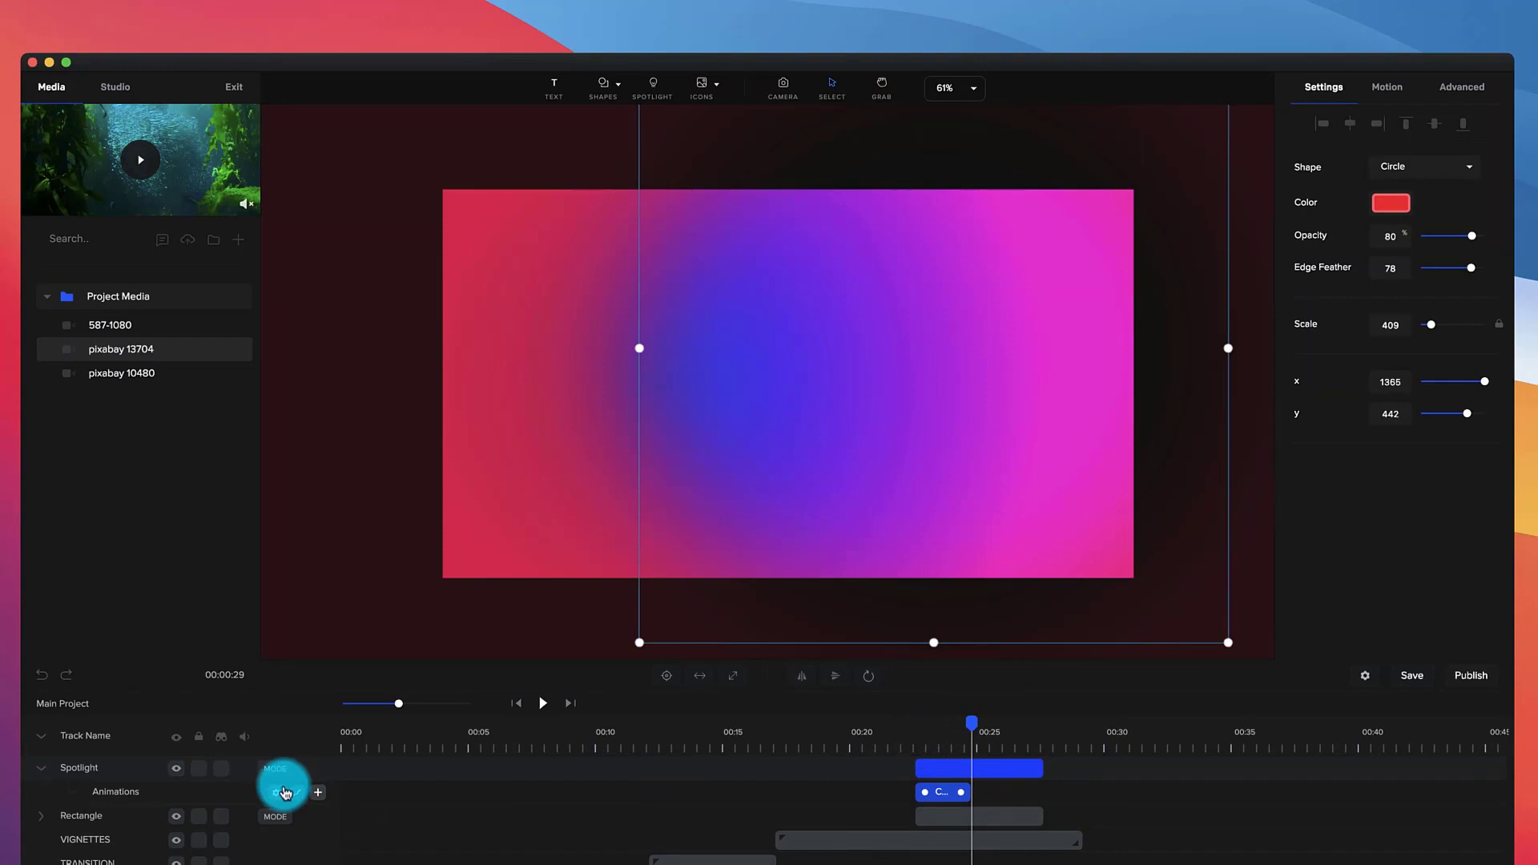
Add a second animation clip to the Spotlight track
right_click(952, 791)
left_click(979, 791)
left_click(998, 793)
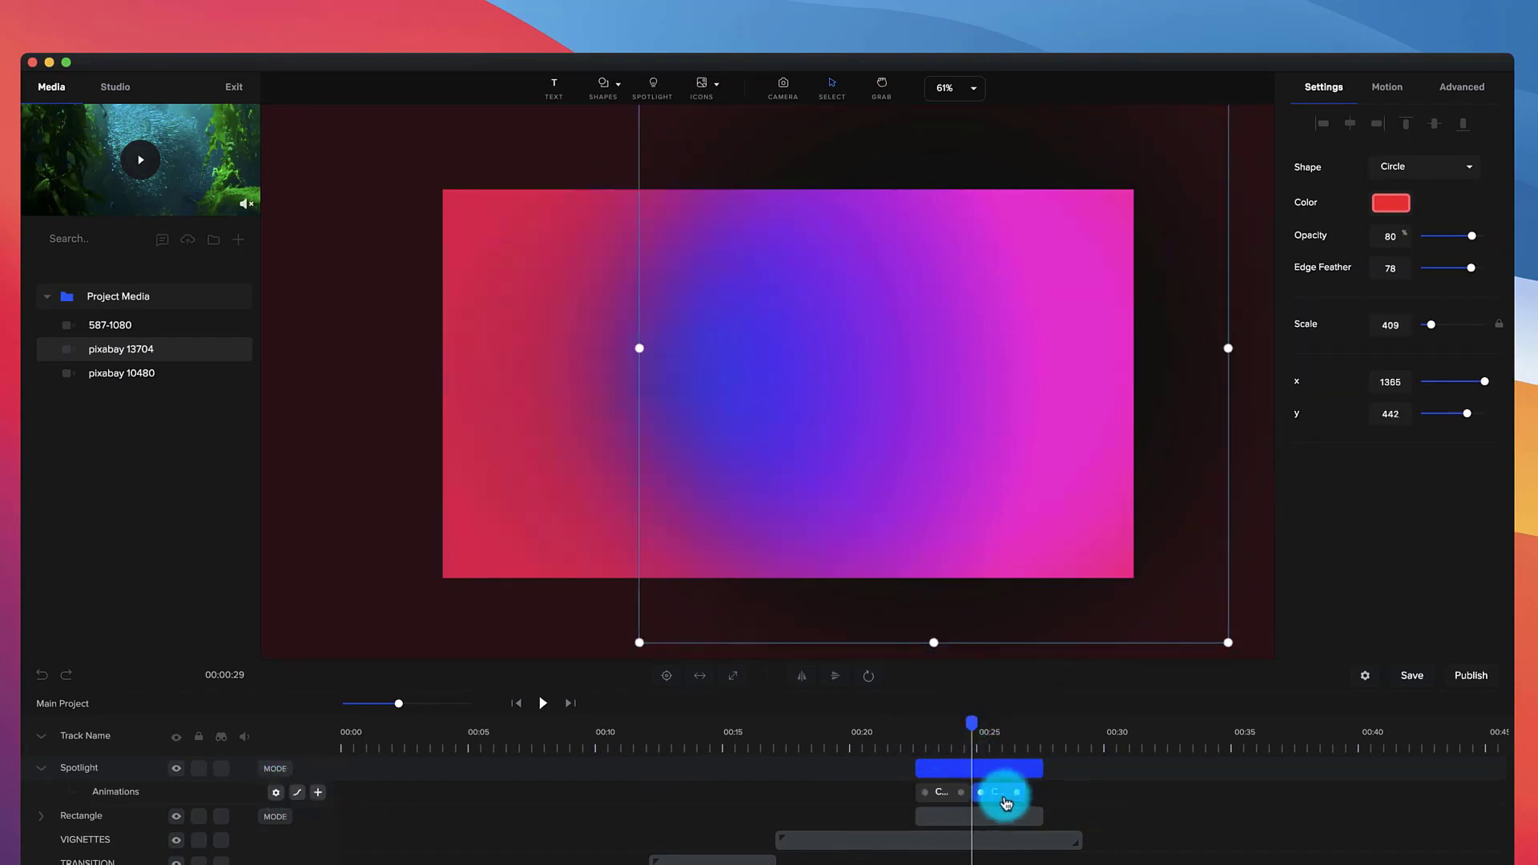
left_click(1037, 731)
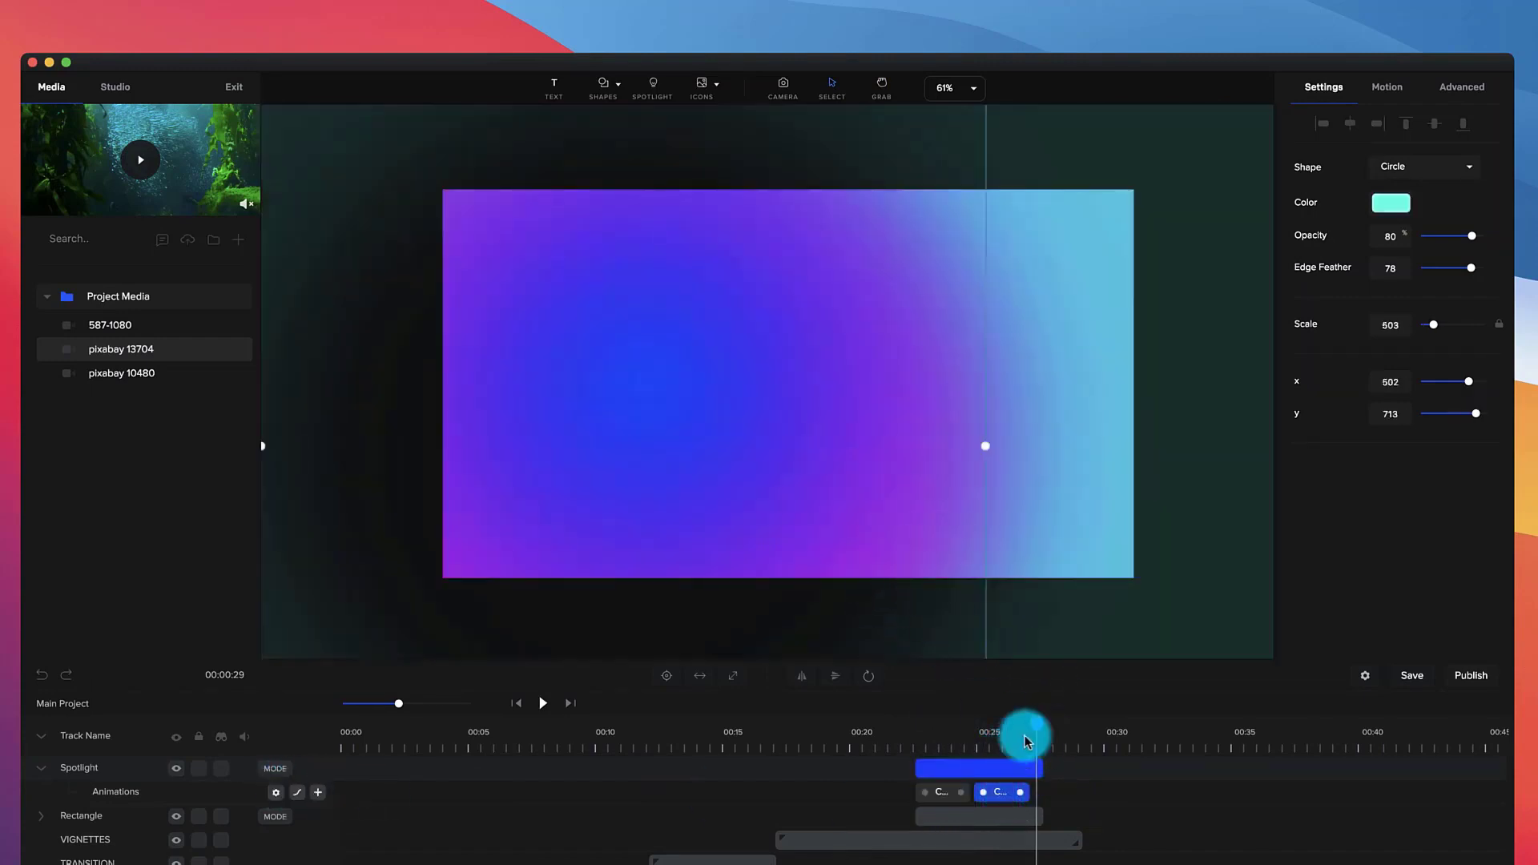
In the second animation, turn the spotlight orange, shrink it, move it near the top, and set opacity about 54
left_click(1391, 203)
left_click_drag(1354, 258, 1311, 247)
scroll(1023, 431, "down", 5)
scroll(638, 478, "down", 2)
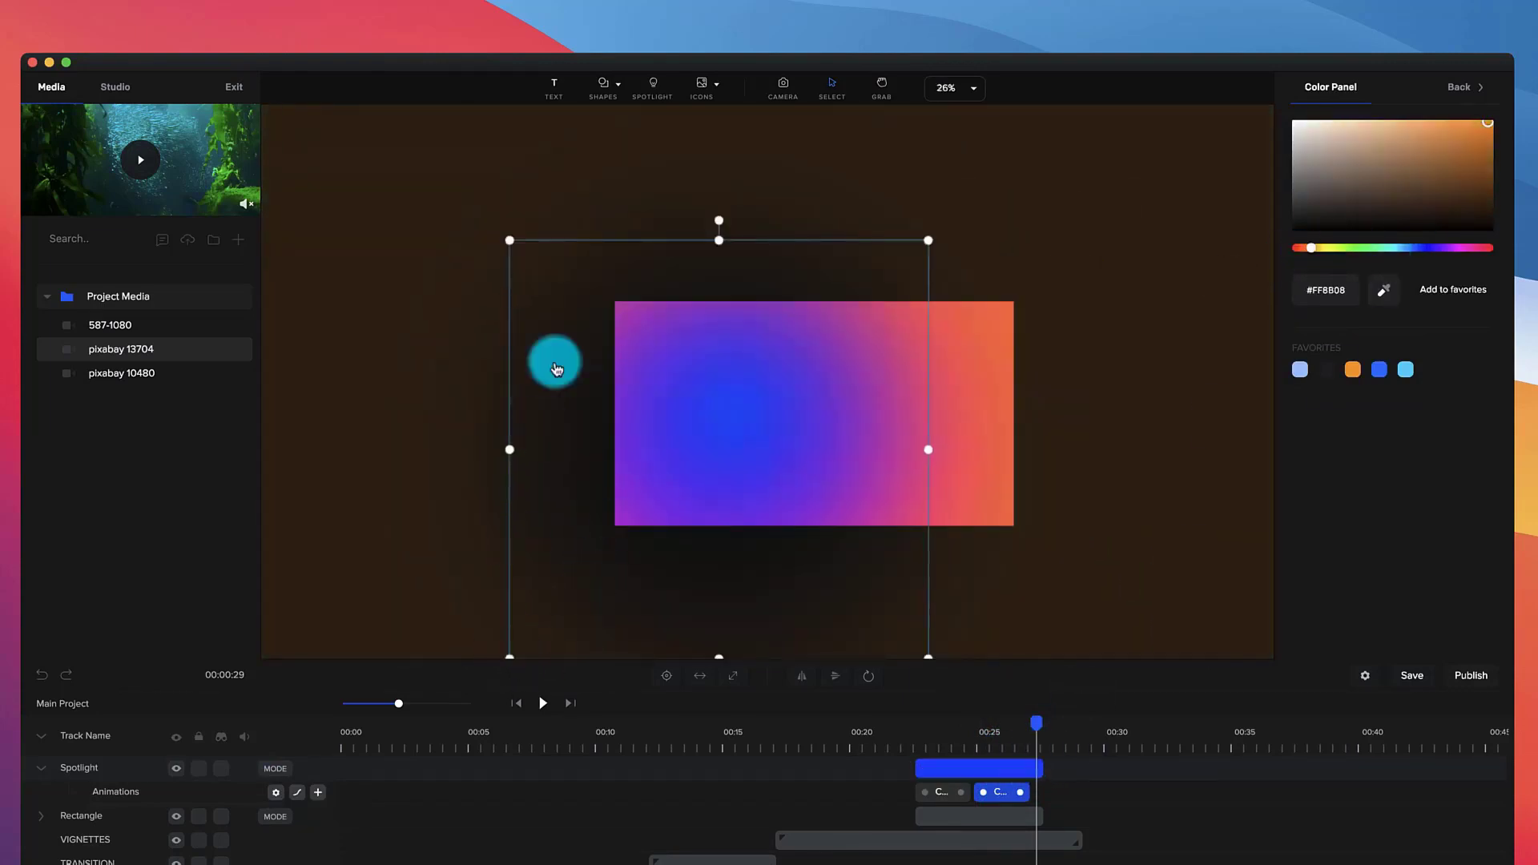
left_click_drag(508, 241, 601, 316)
left_click_drag(779, 493, 969, 354)
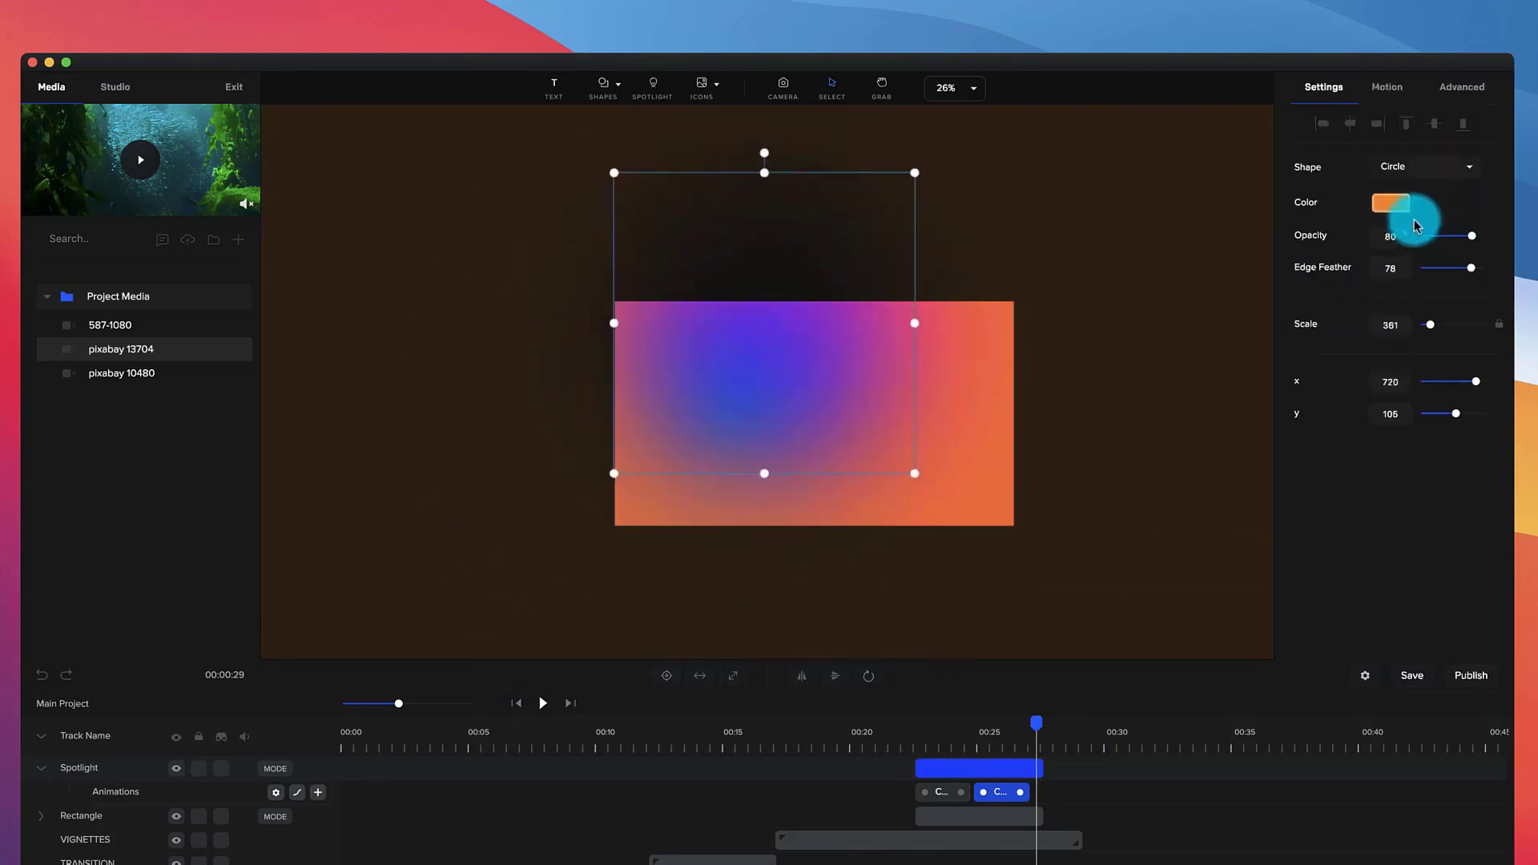
left_click_drag(1476, 238, 1458, 240)
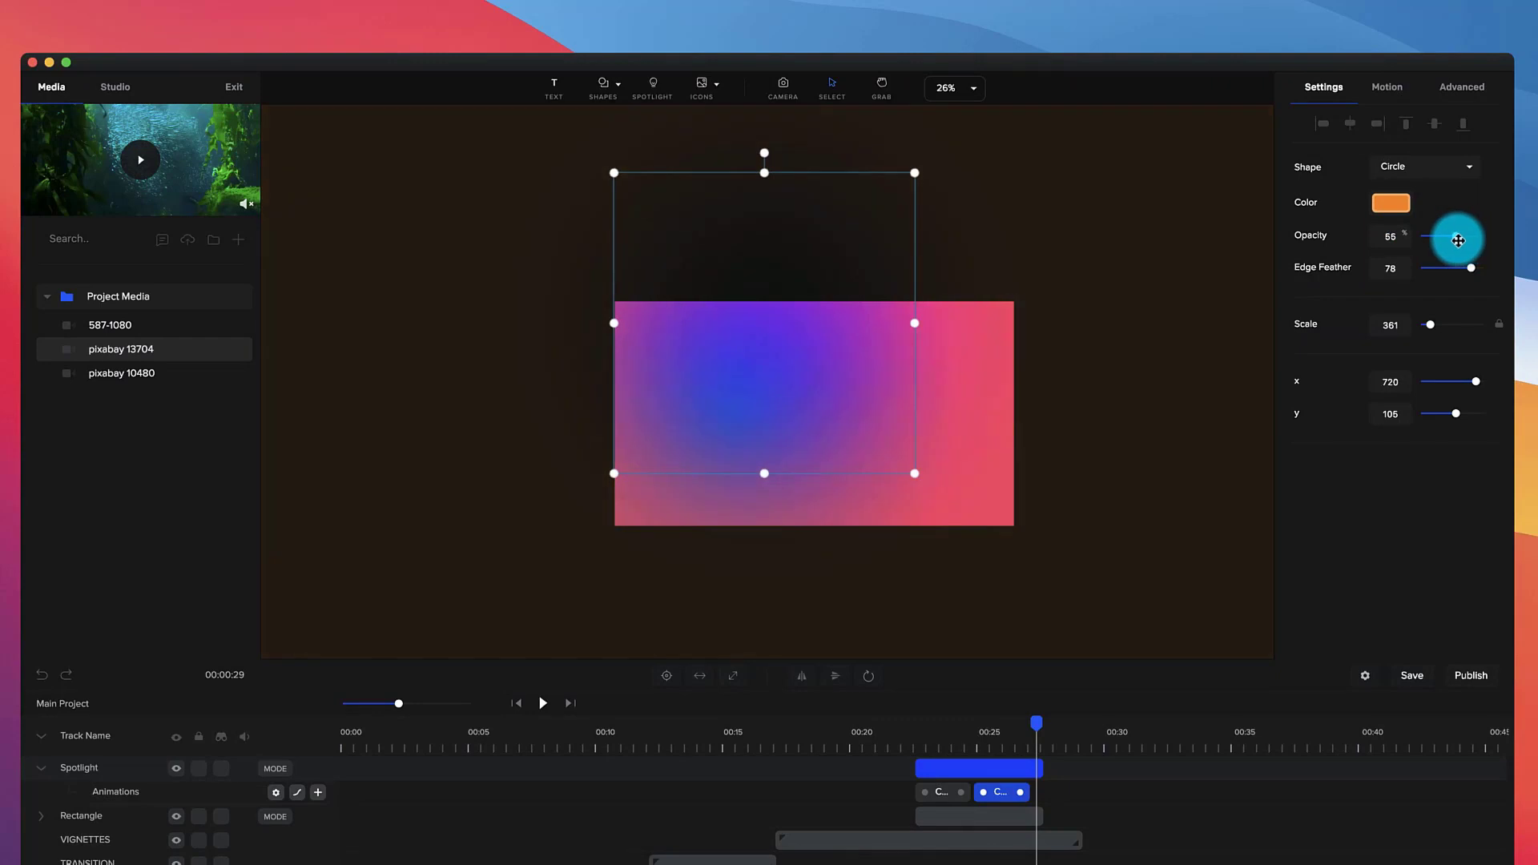
Preview both spotlight animations, then go back to the Home project list and select clip speed
left_click(917, 729)
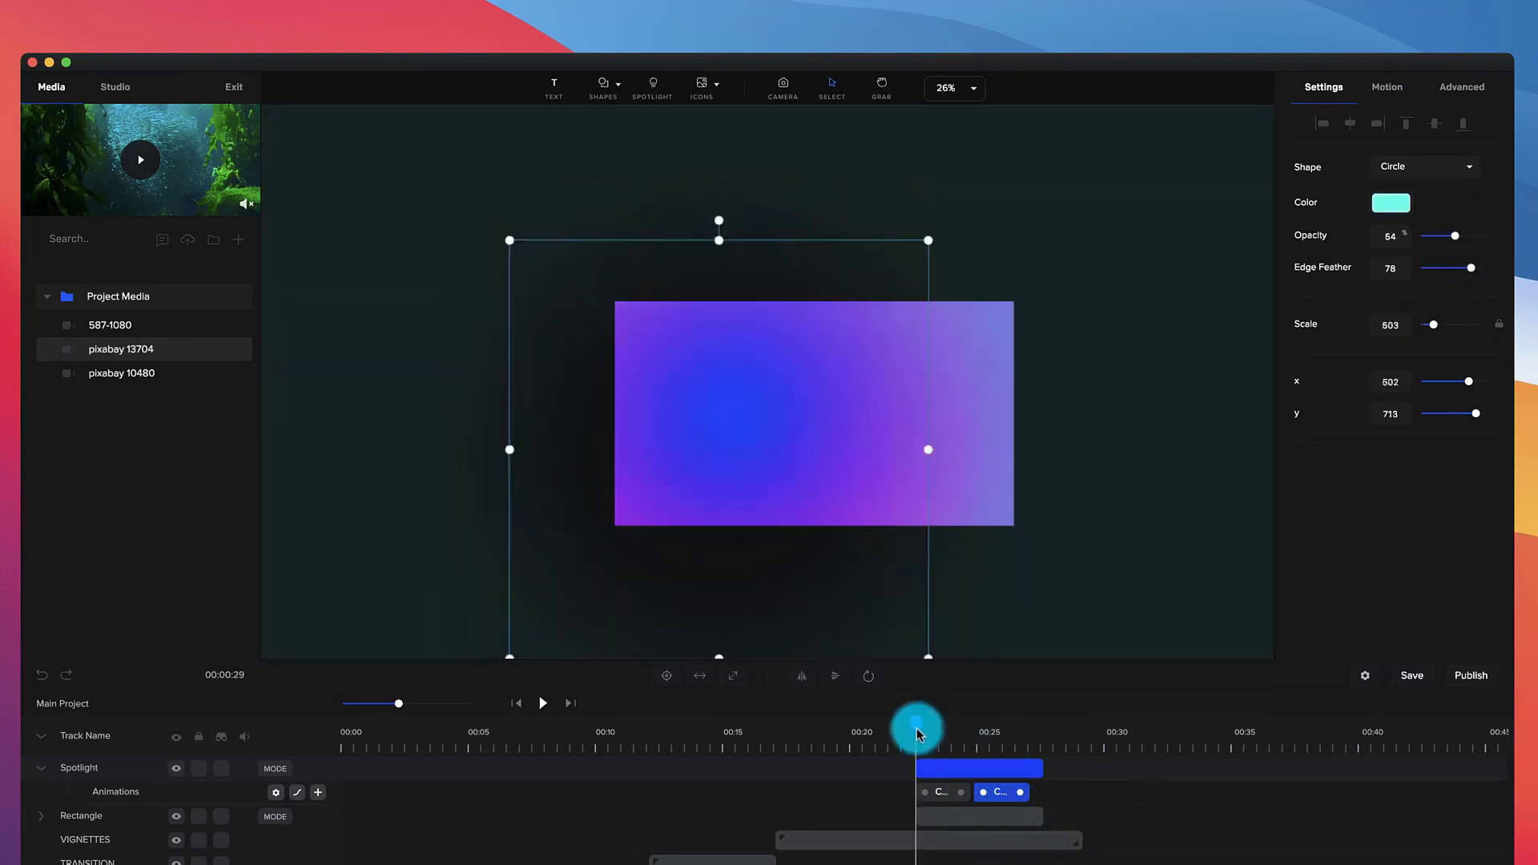
key("space")
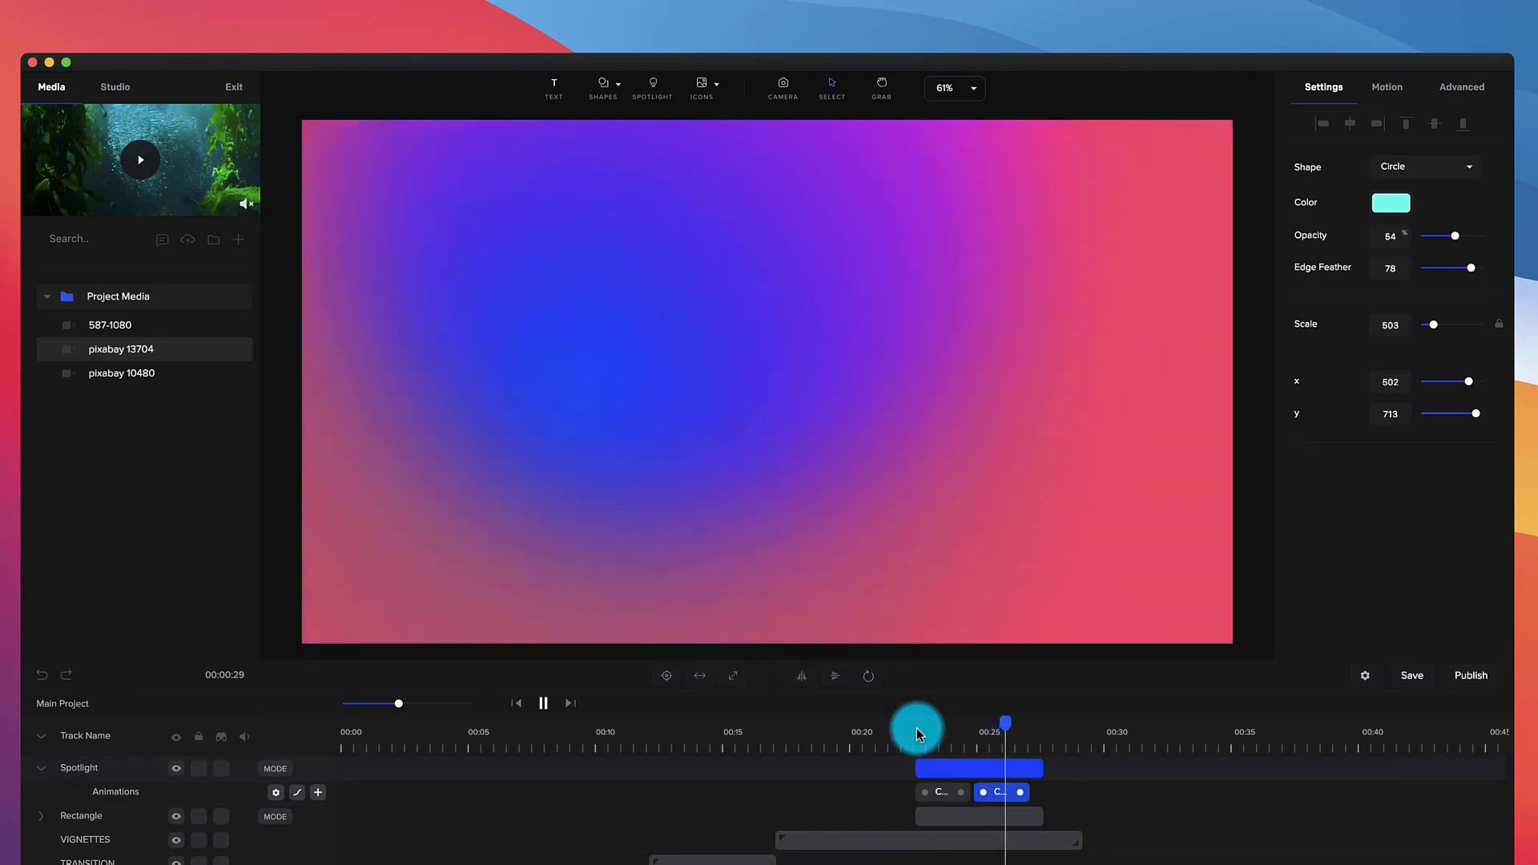
key("space")
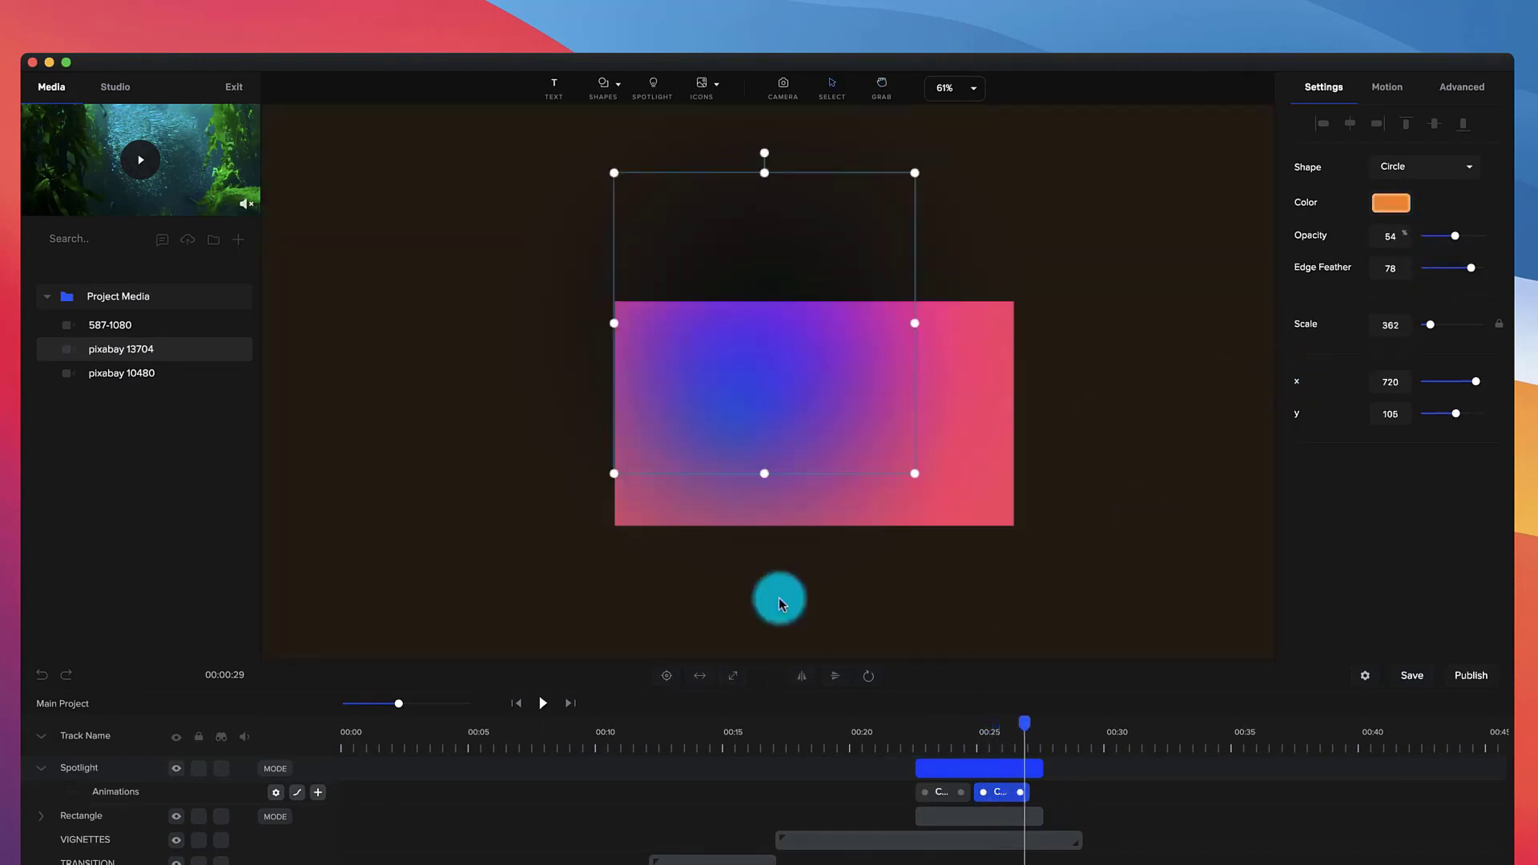
left_click(718, 641)
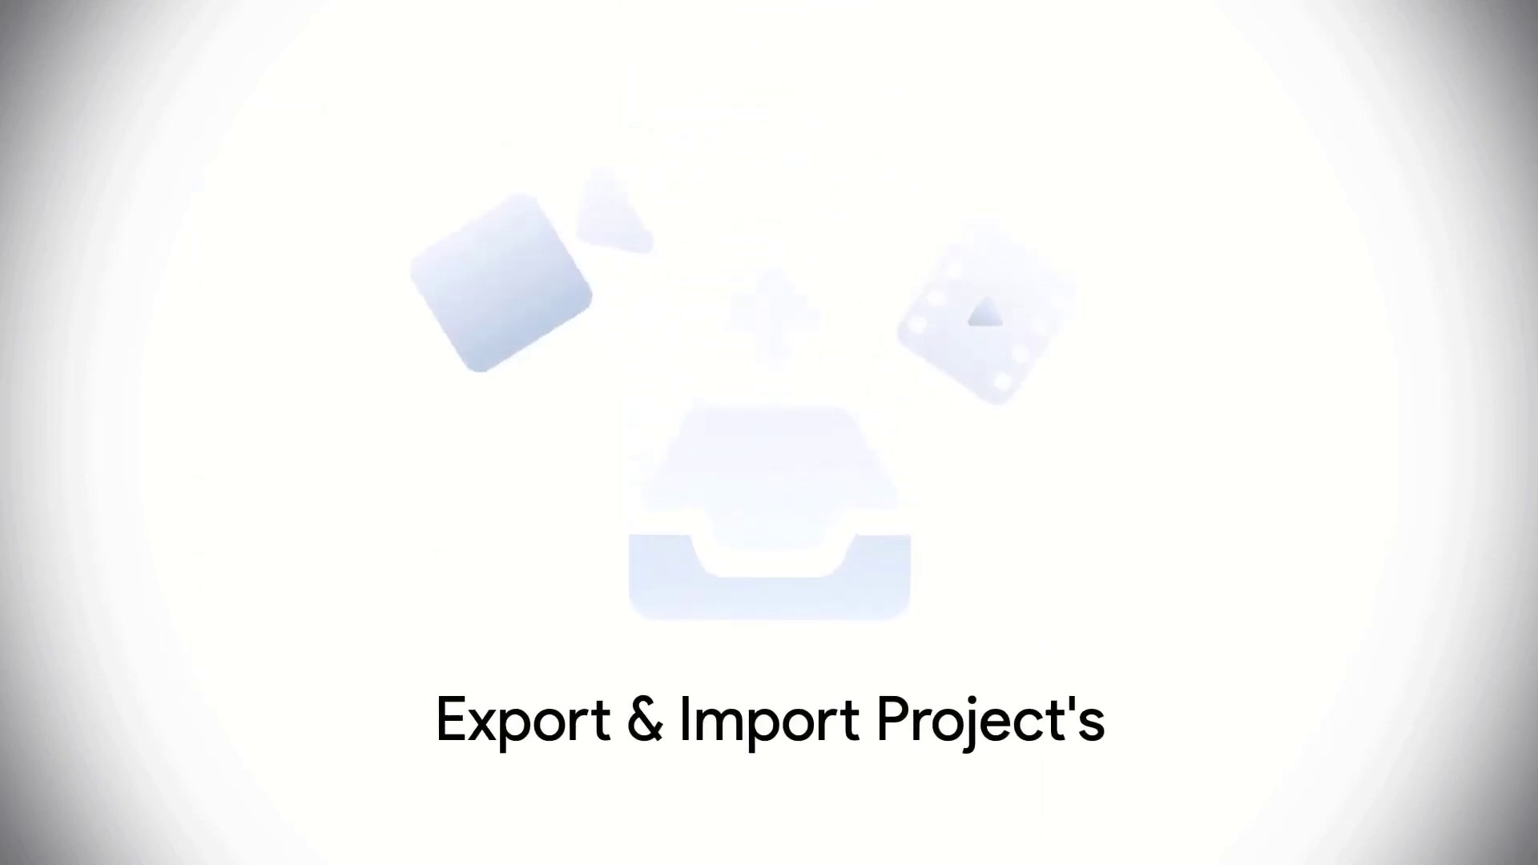
left_click(619, 610)
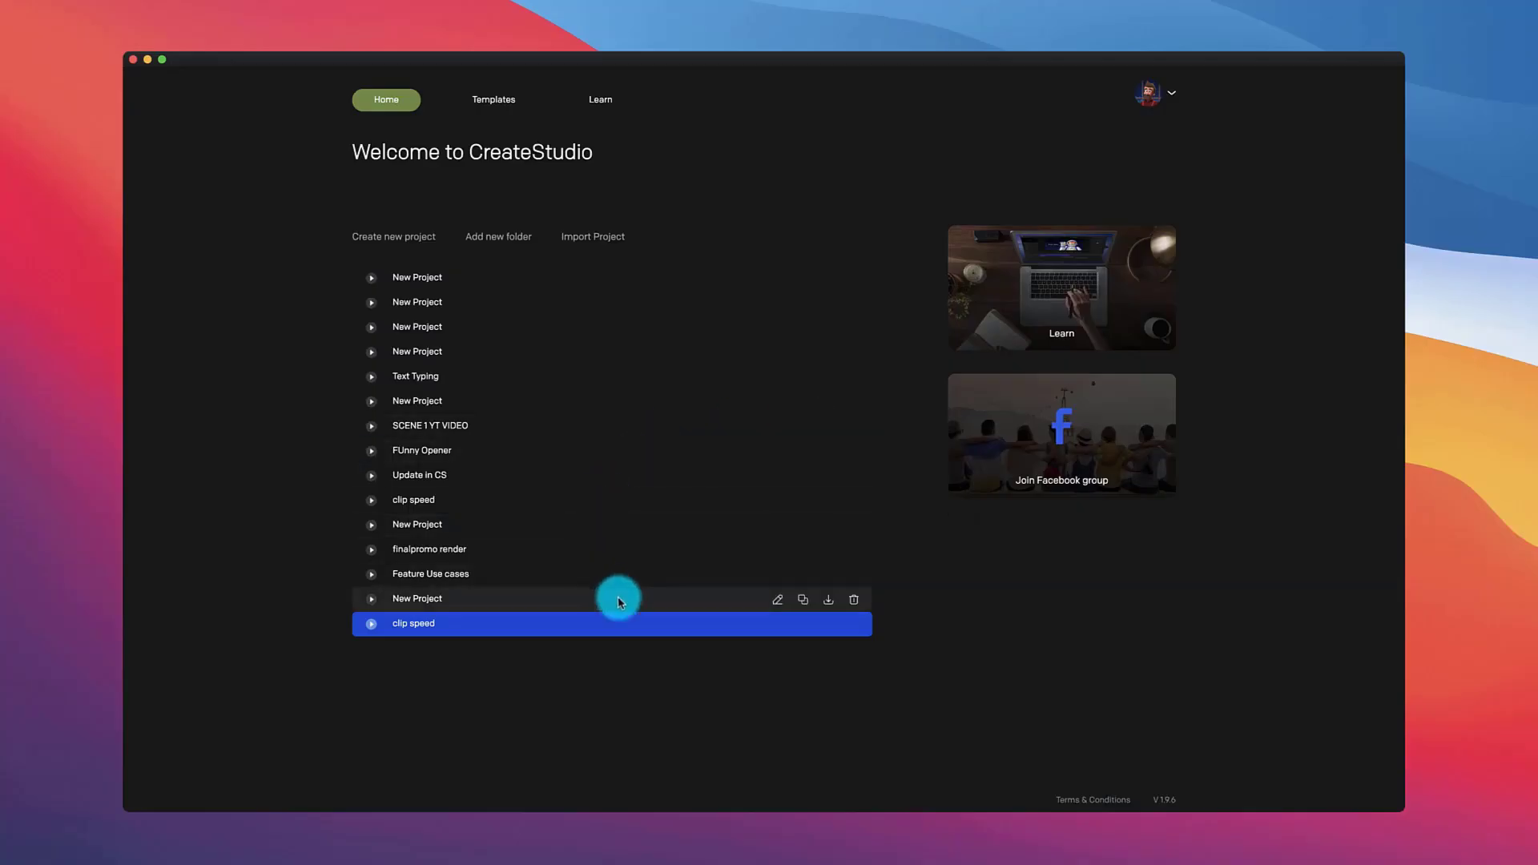
Export the clip speed project as clip speed.csp into Documents
mouse_move(776, 635)
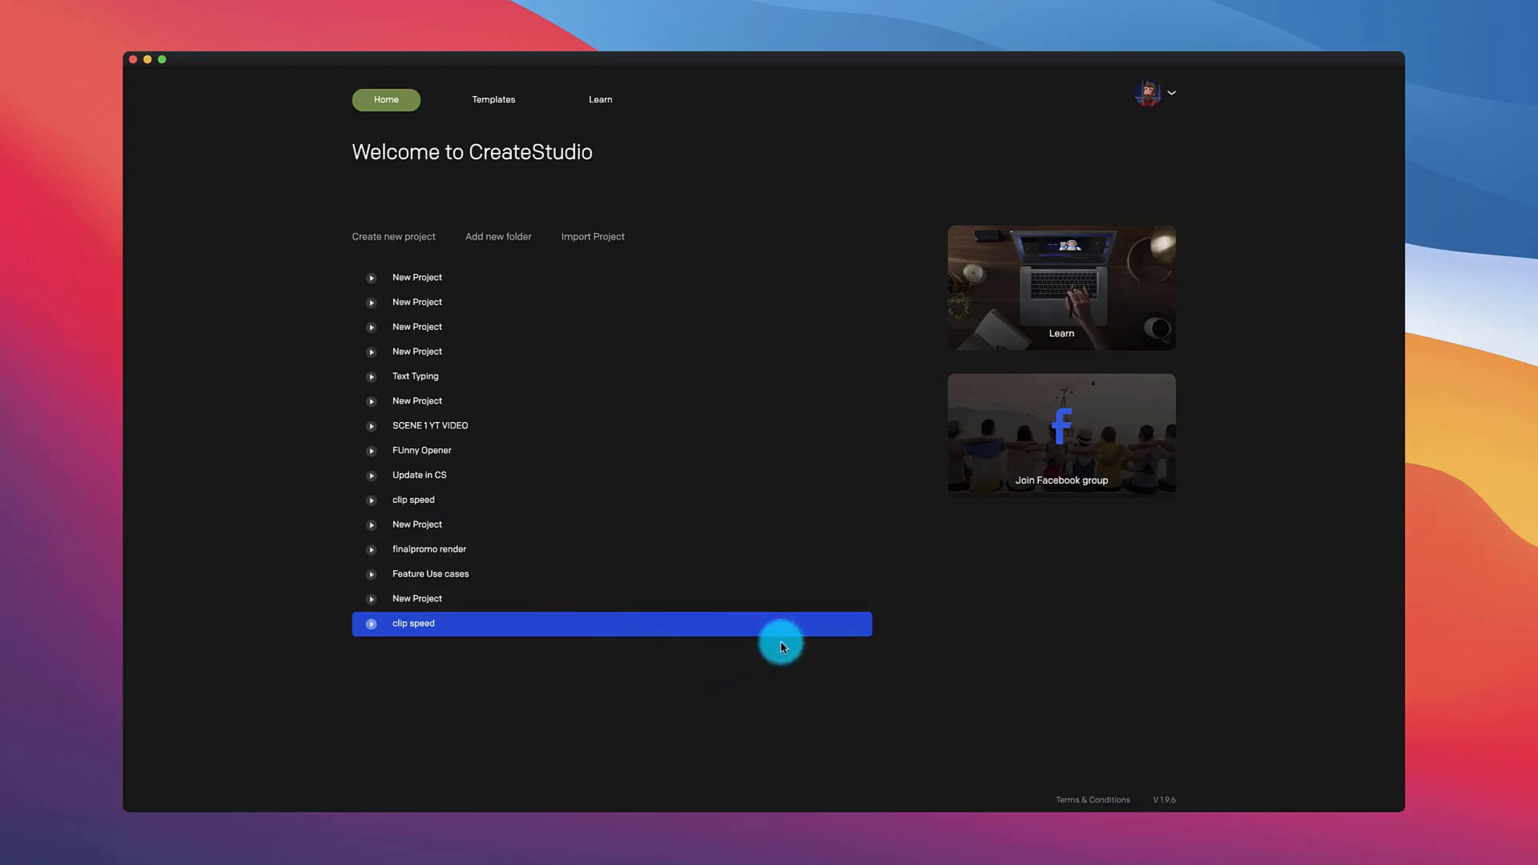
left_click(825, 627)
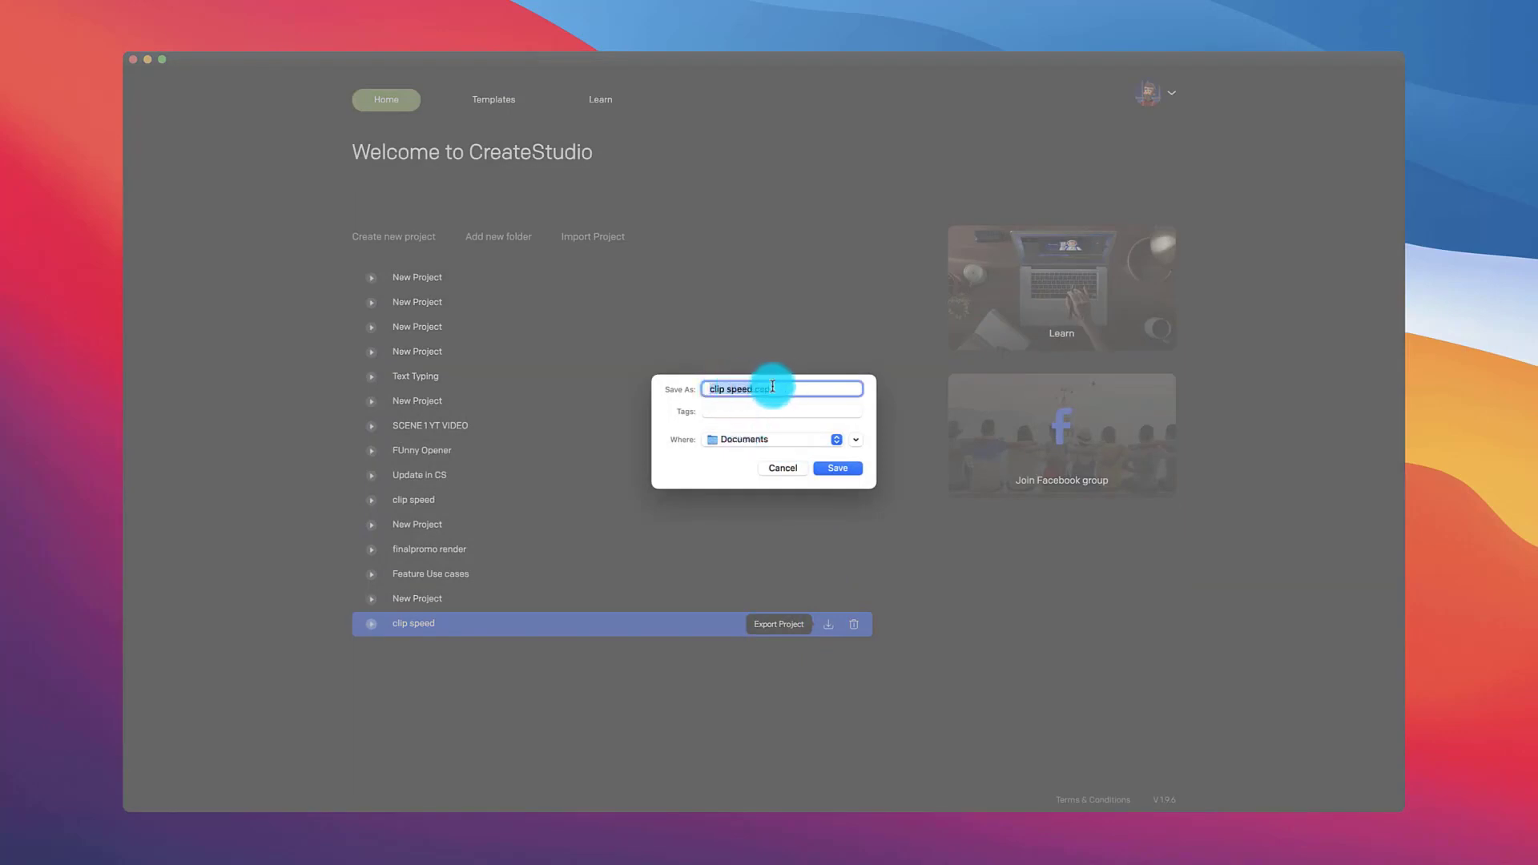
left_click(842, 470)
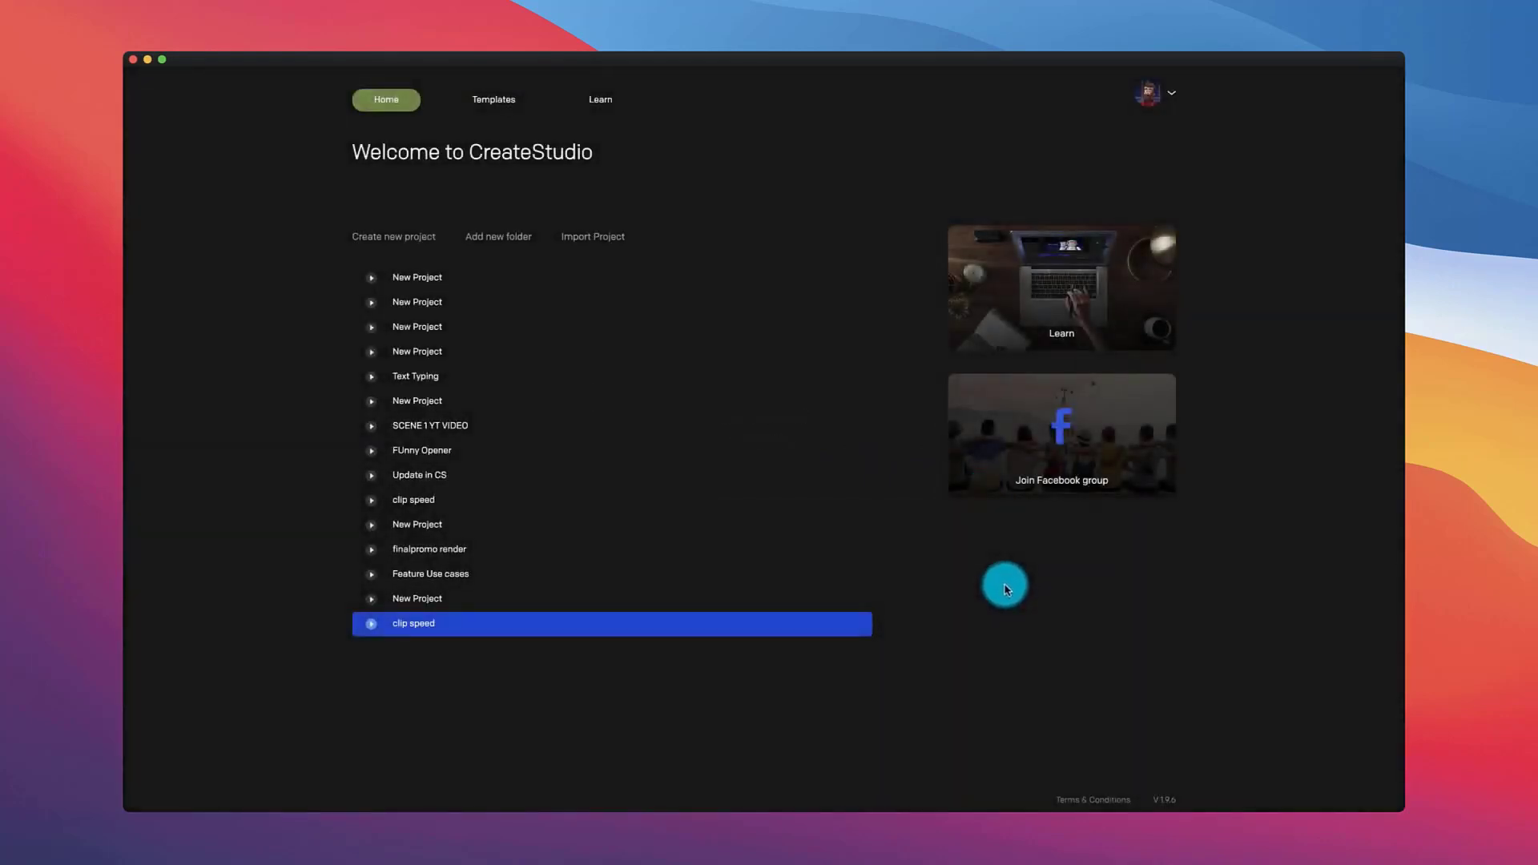
Import clip speed.csp from Documents and open the new clip speed project in the editor
left_click(603, 238)
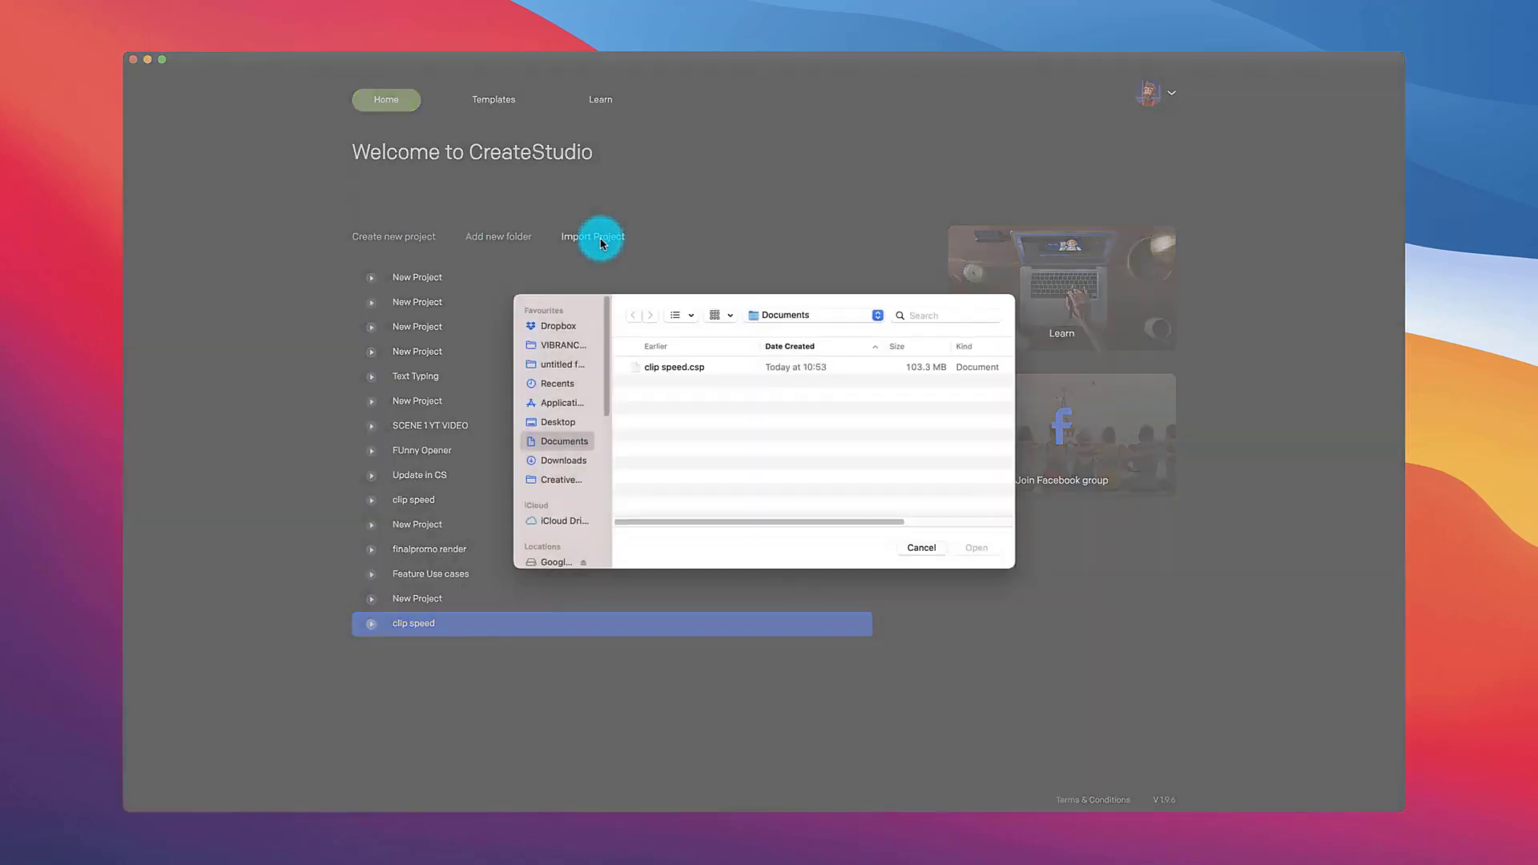
left_click(665, 367)
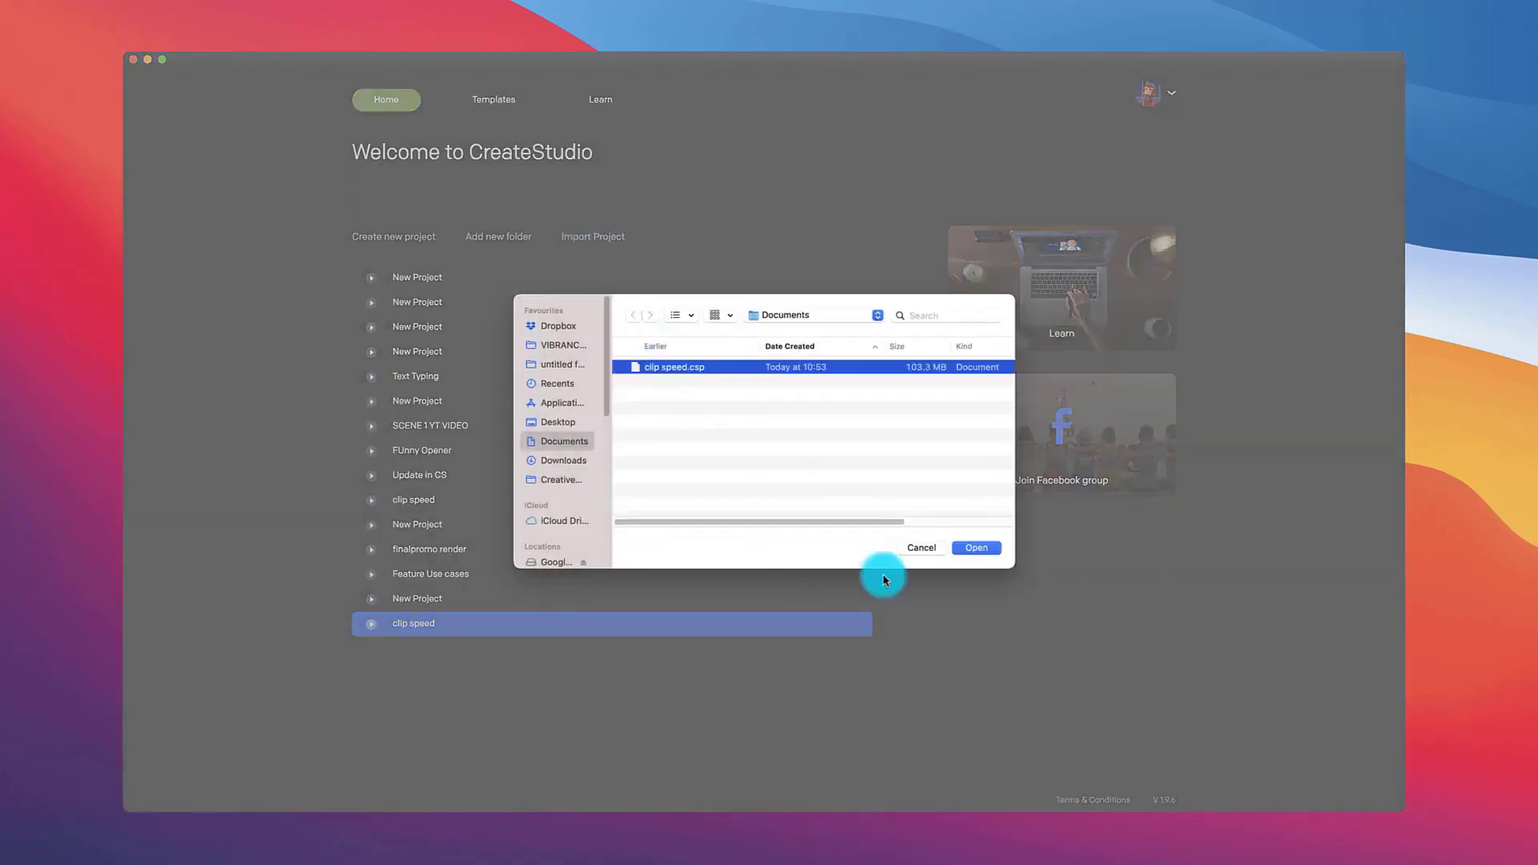
left_click(975, 548)
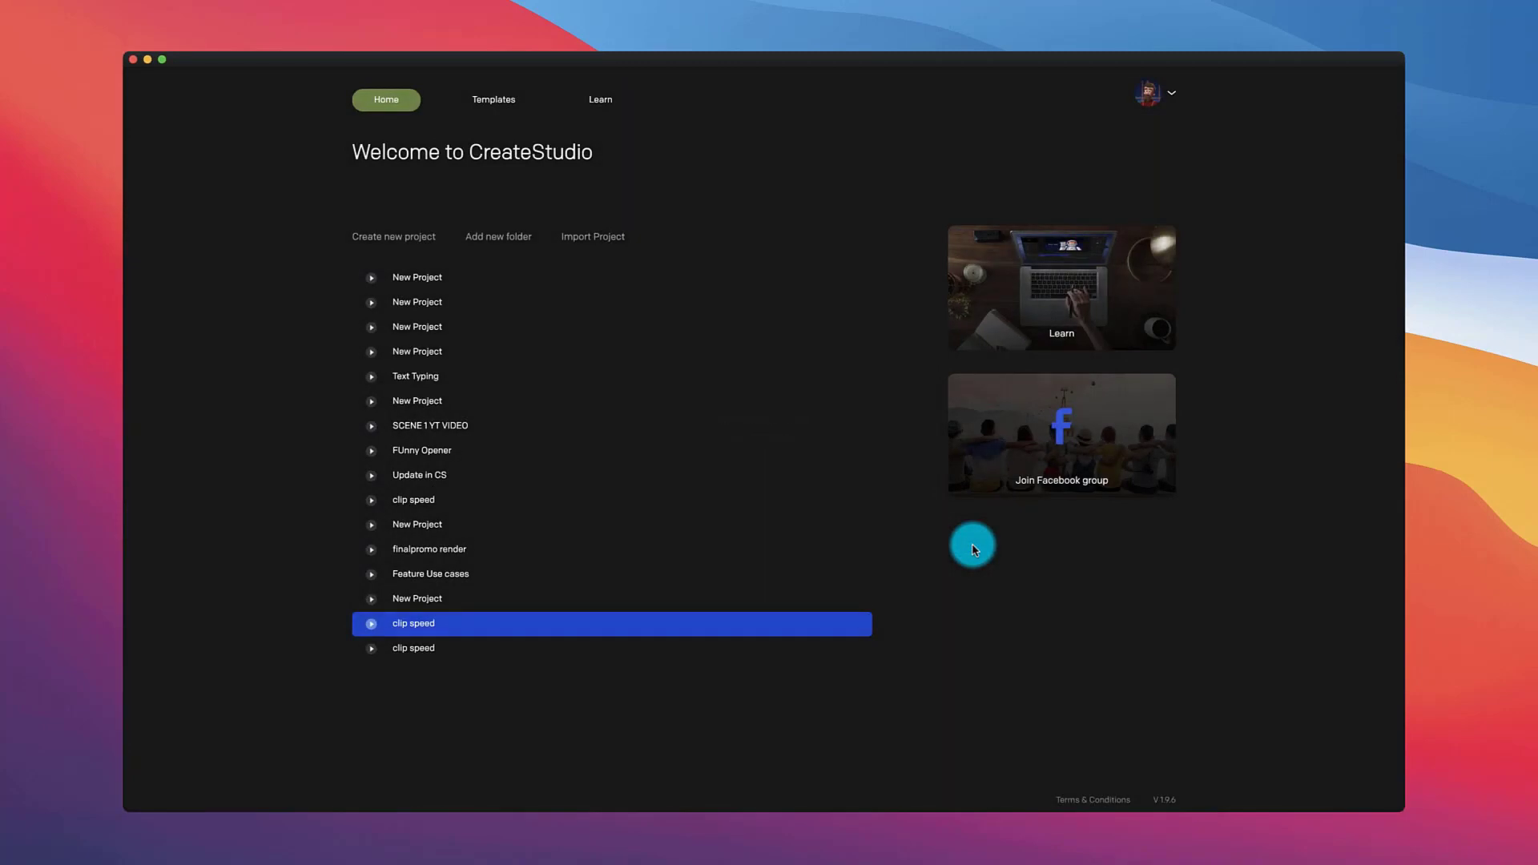
left_click(425, 650)
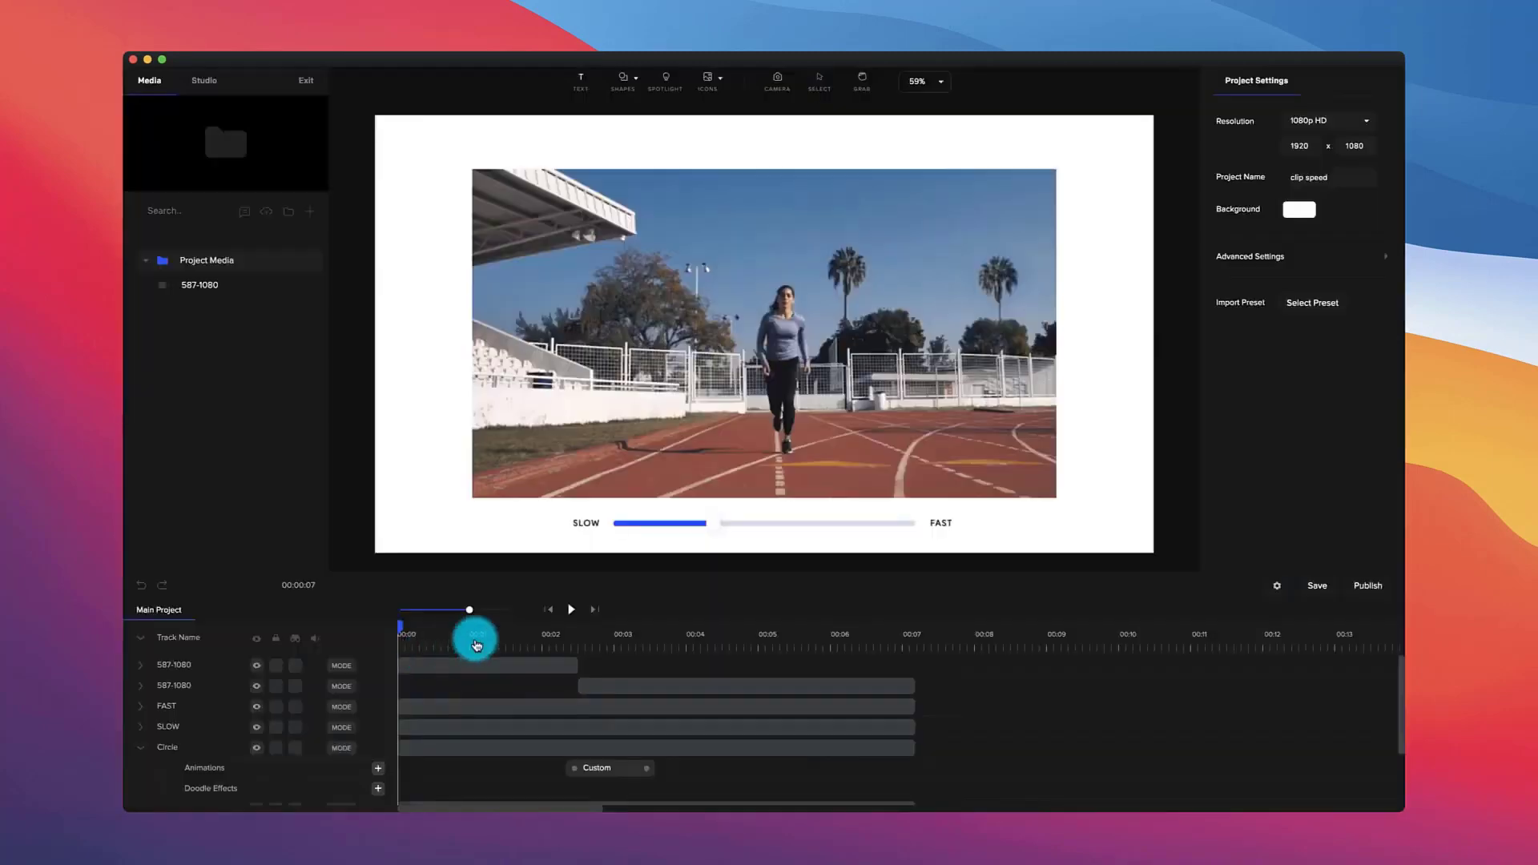